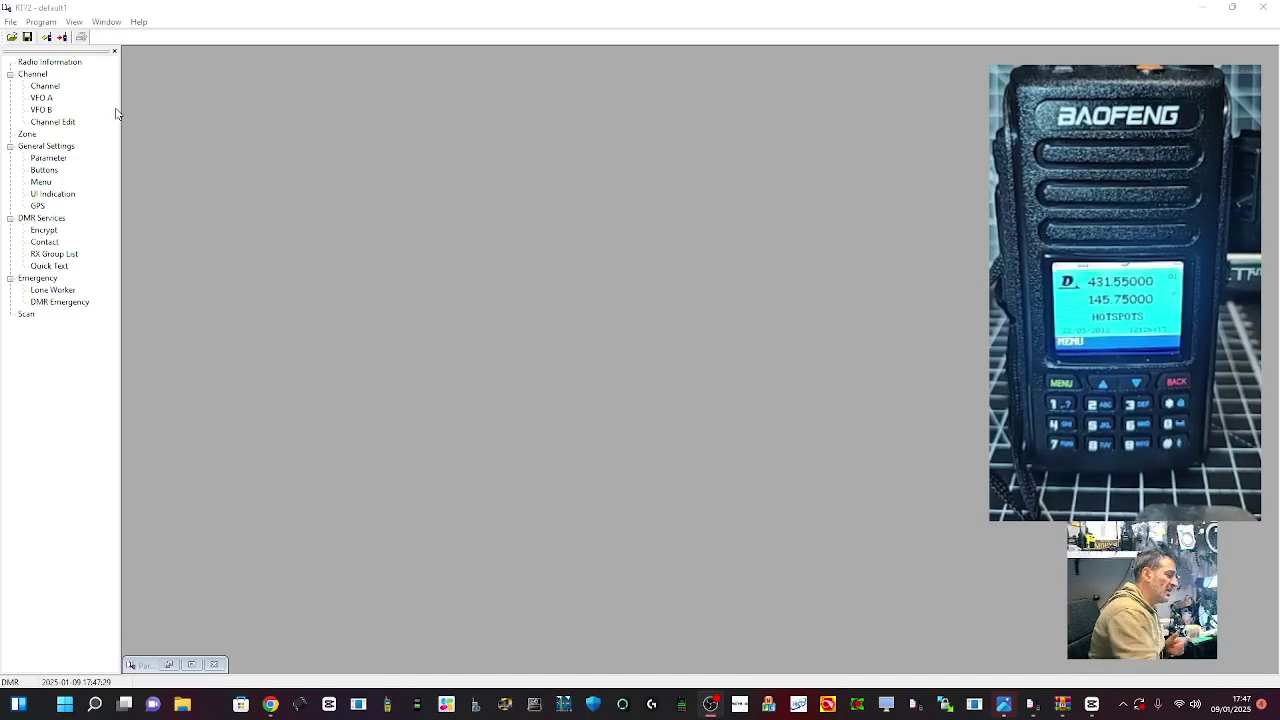
# Check the COM ports in Device Manager, then return to RT72 CPS
pyautogui.rightClick(64, 704)
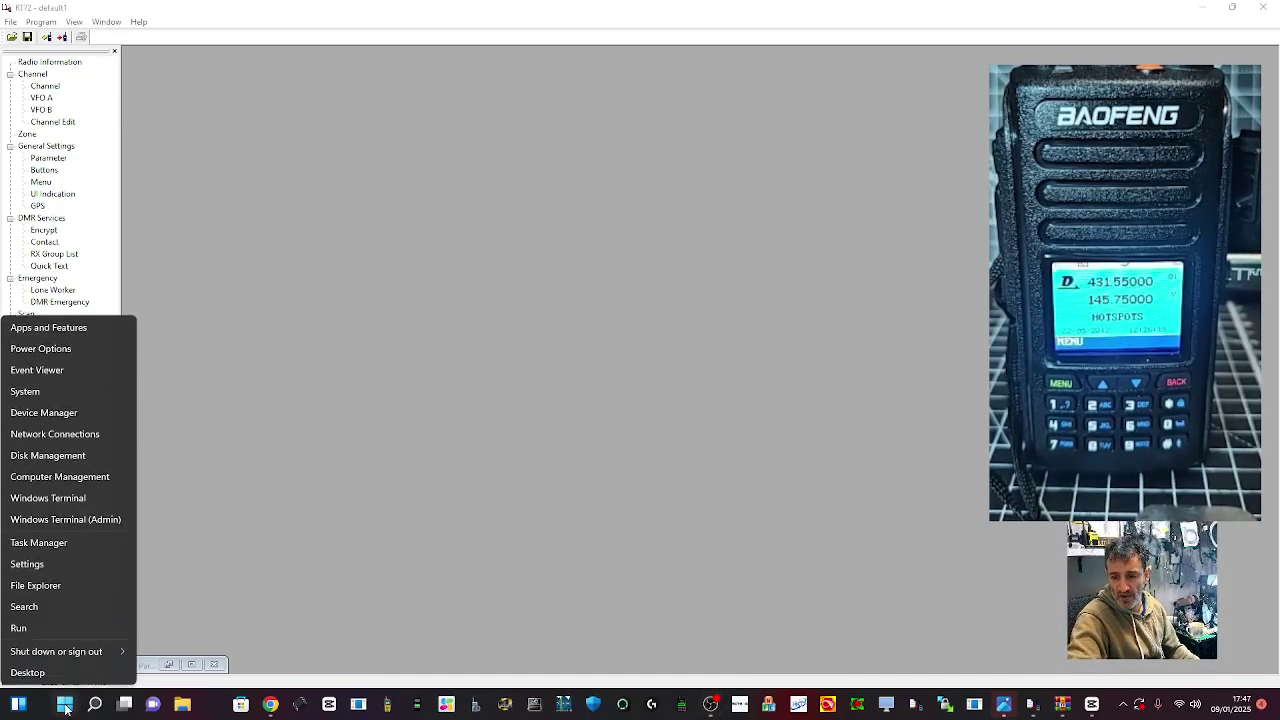
pyautogui.click(34, 414)
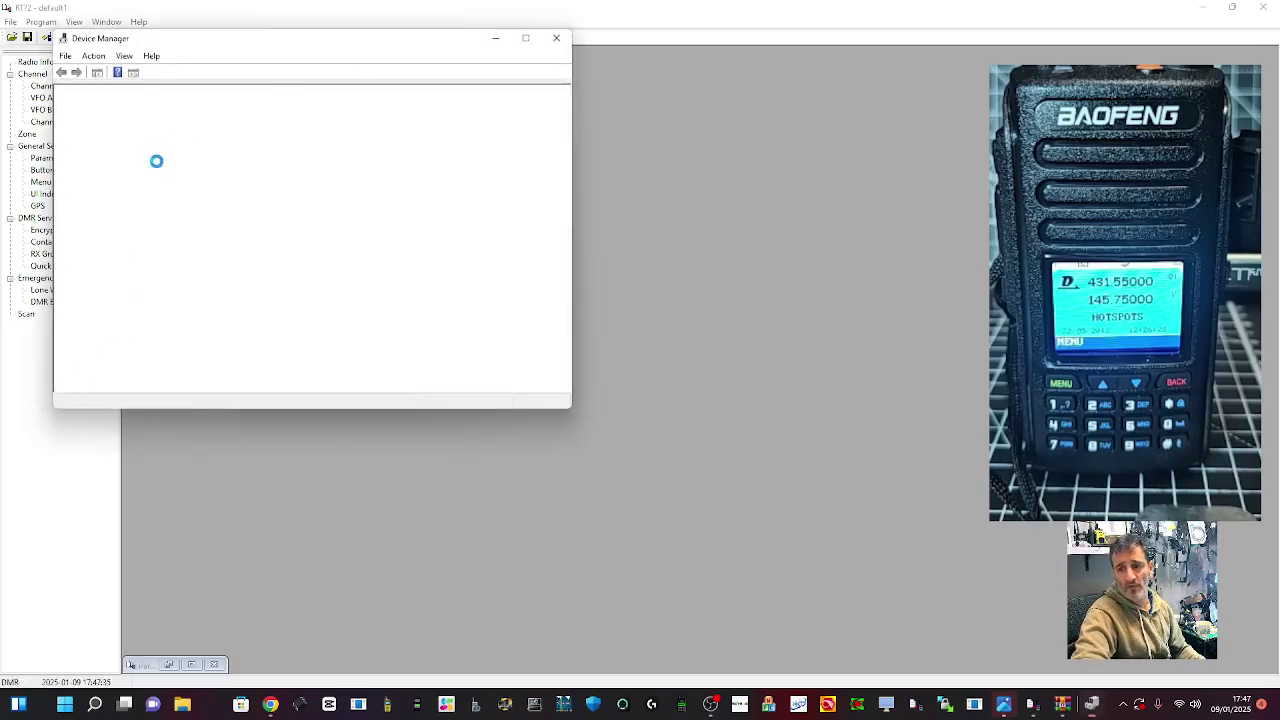
pyautogui.doubleClick(139, 272)
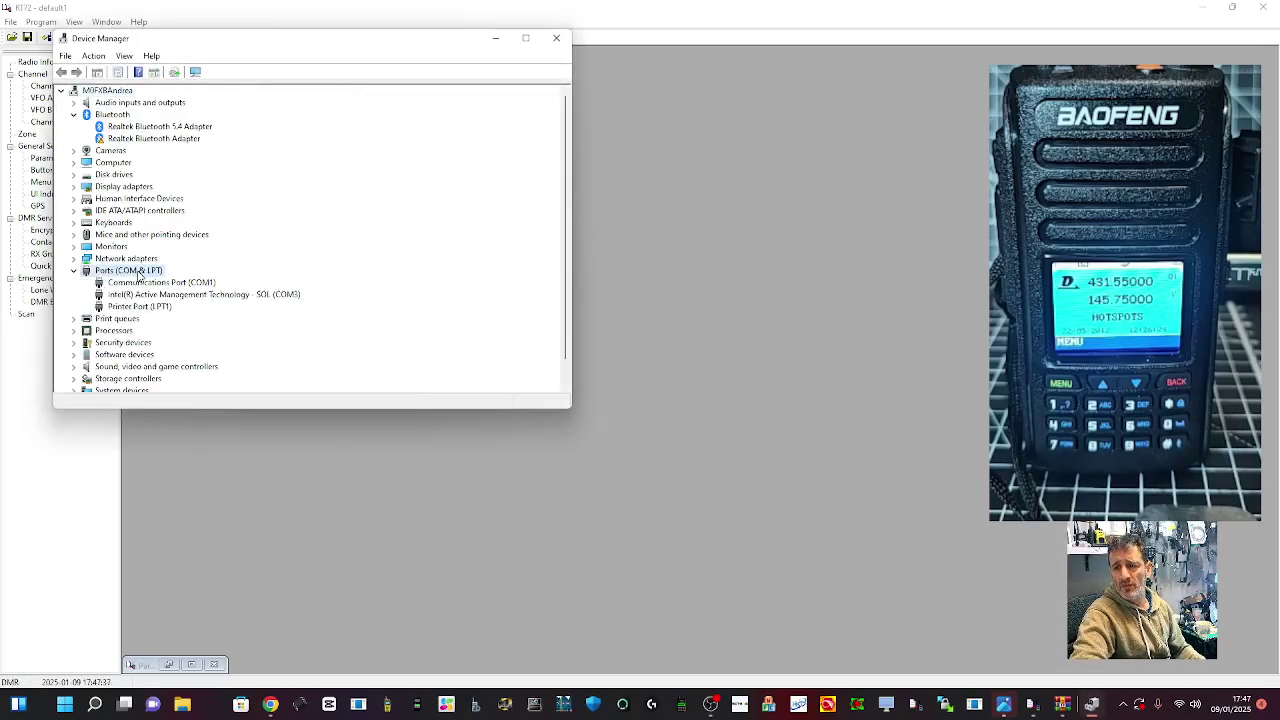
pyautogui.click(495, 38)
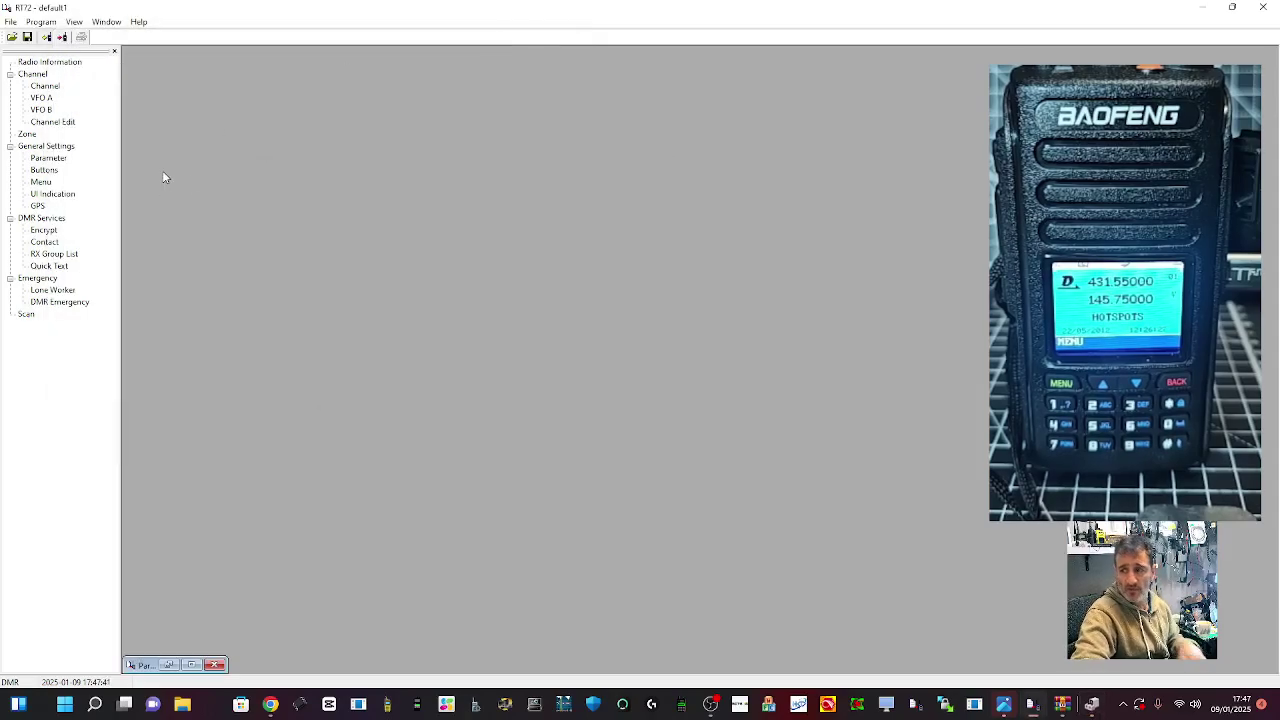
# Read the codeplug from the radio, retrying after dismissing the connection error
pyautogui.click(43, 22)
pyautogui.click(60, 37)
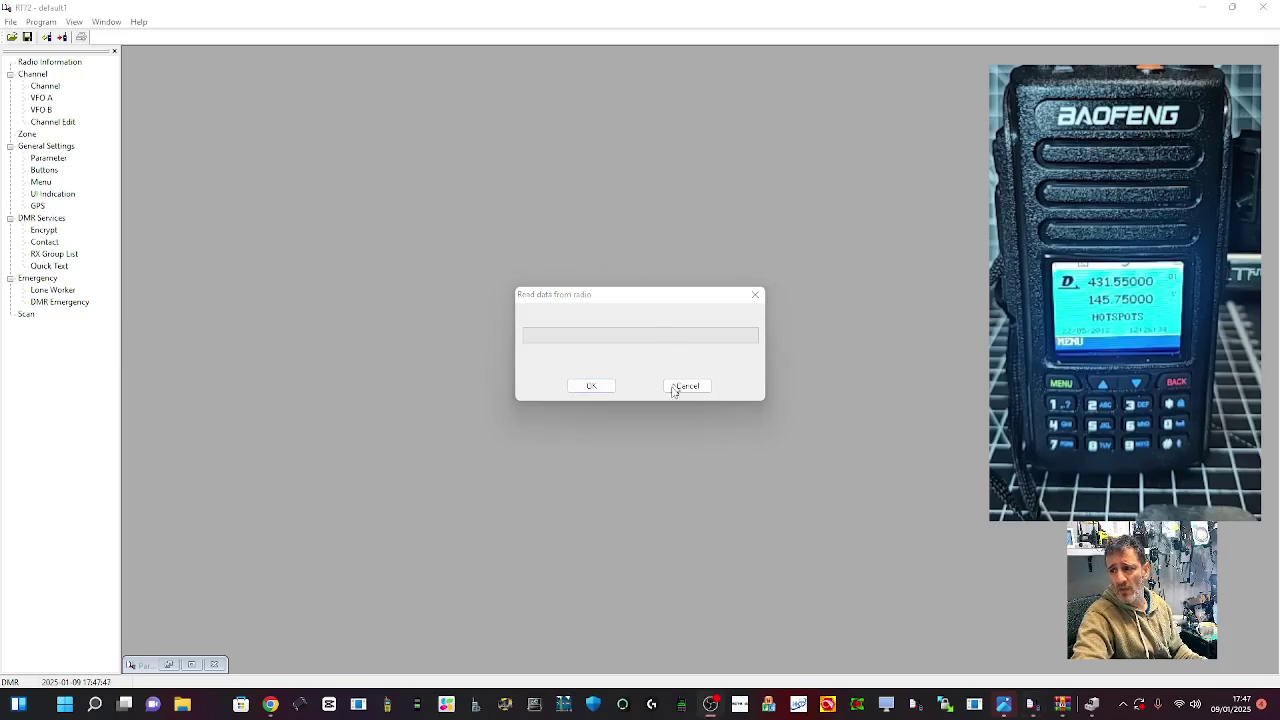
pyautogui.click(585, 386)
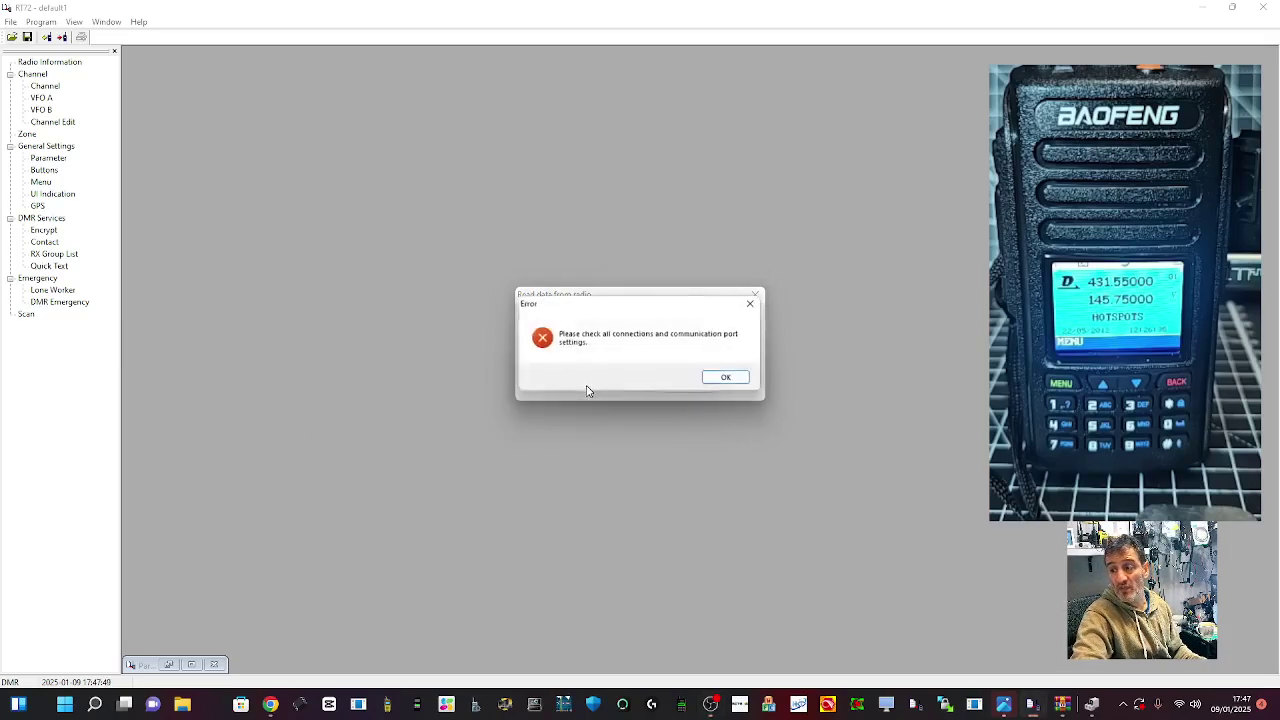
pyautogui.click(735, 381)
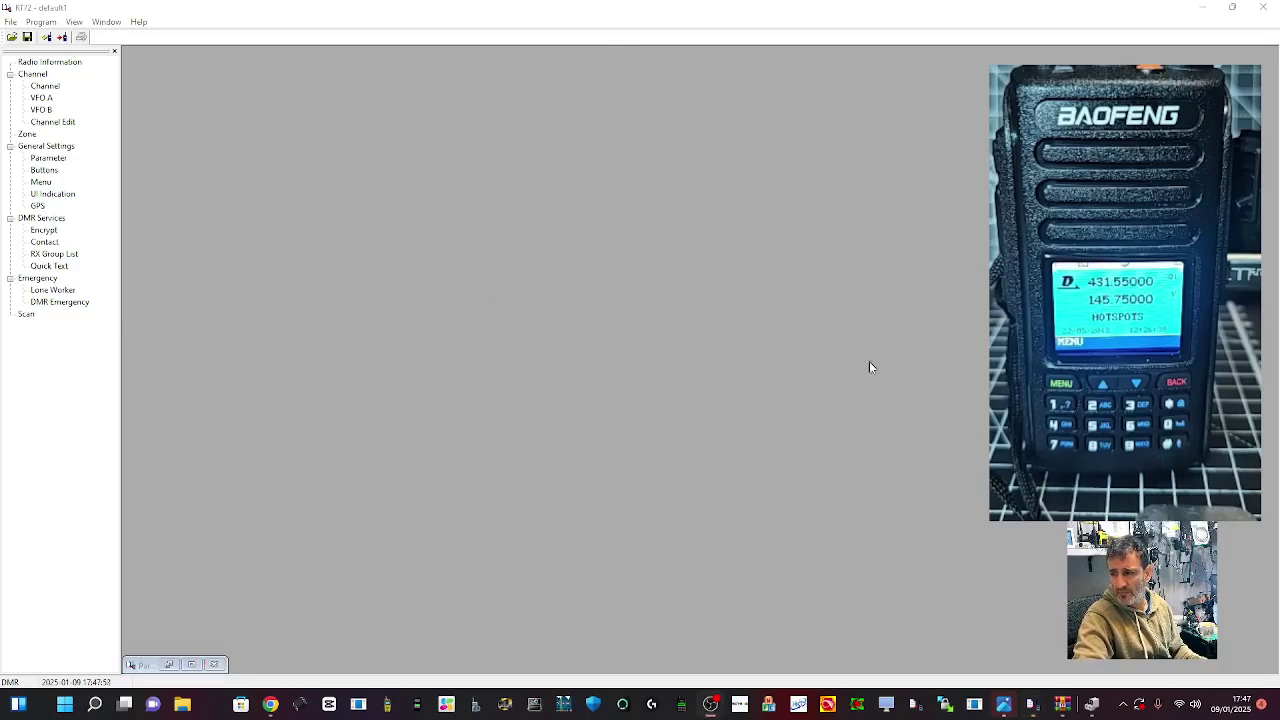
pyautogui.hotkey('ctrl', 'r')
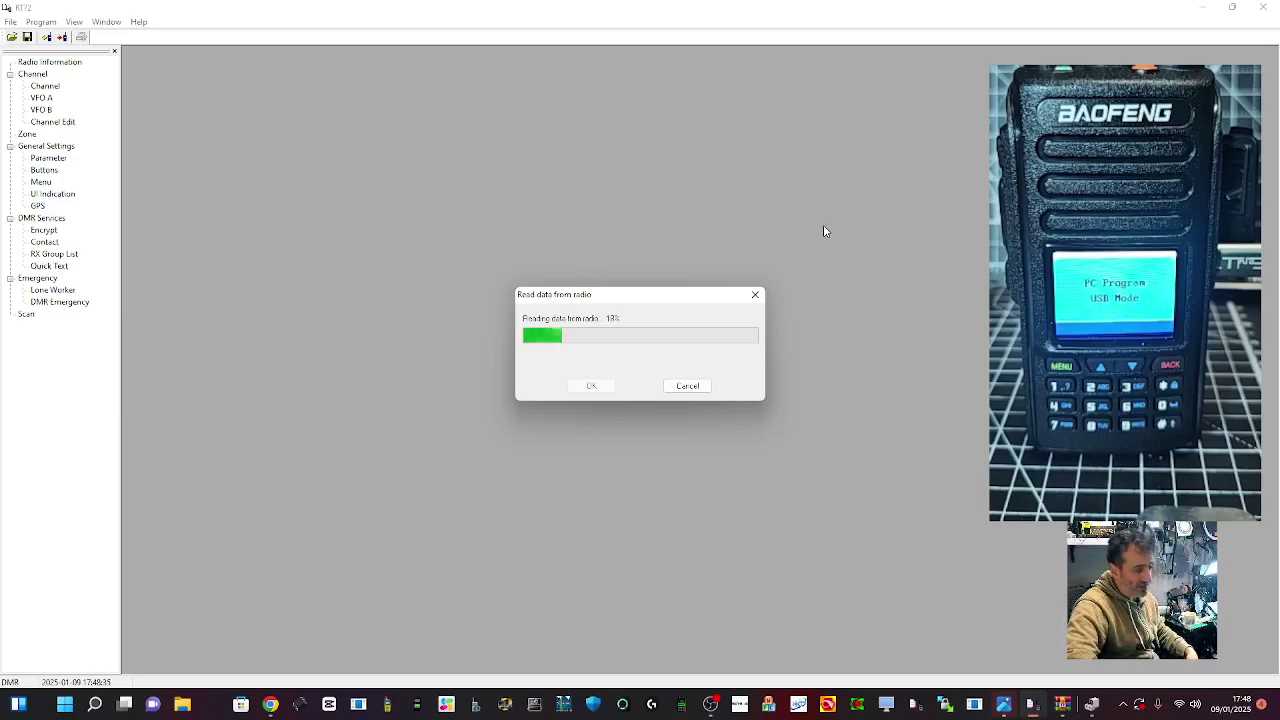
pyautogui.click(710, 704)
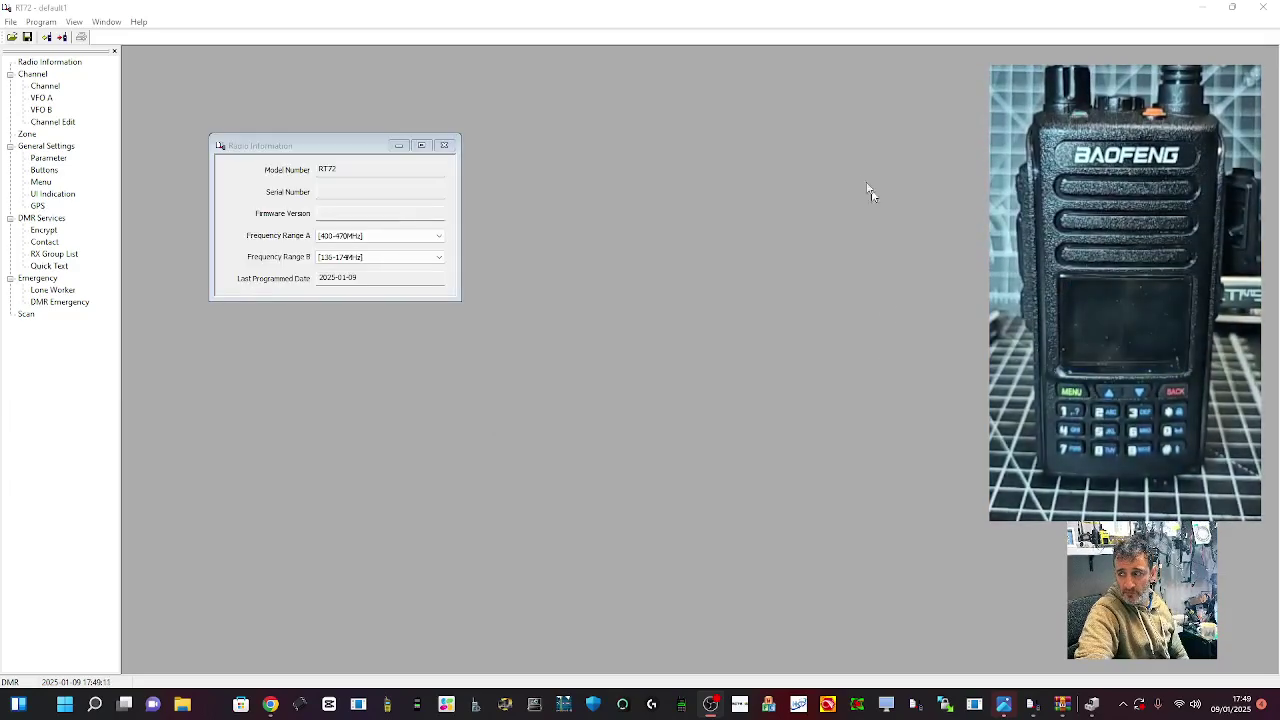
# Bring up Radio Information, reposition its window, and expand General Settings in the tree
pyautogui.click(818, 27)
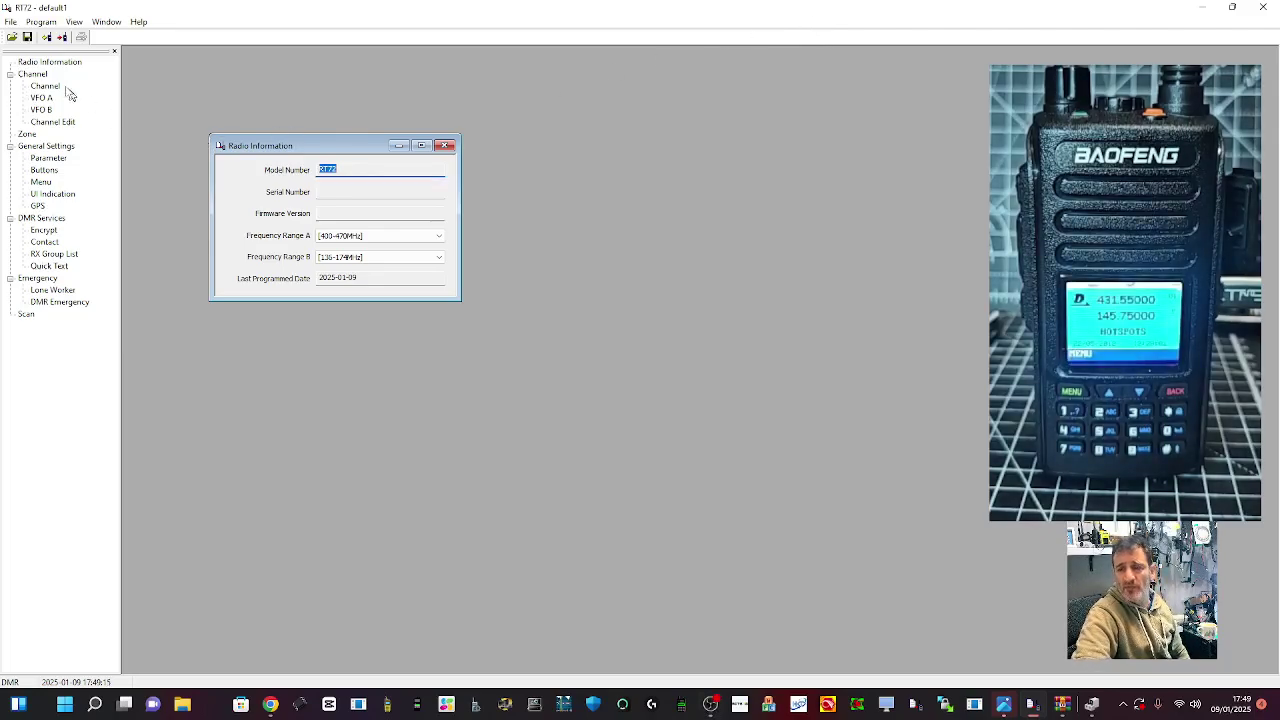
pyautogui.click(45, 62)
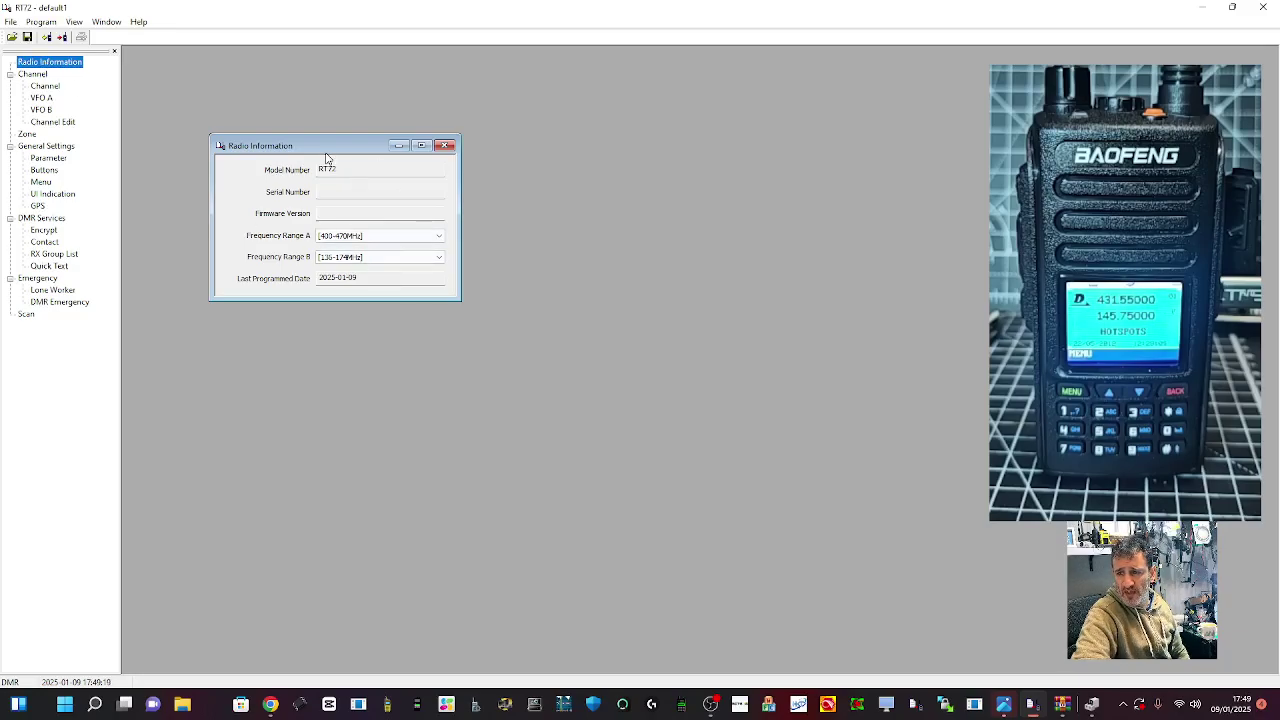
pyautogui.moveTo(326, 158)
pyautogui.mouseDown()
pyautogui.moveTo(387, 172)
pyautogui.moveTo(325, 152)
pyautogui.moveTo(365, 143)
pyautogui.moveTo(318, 147)
pyautogui.mouseUp()
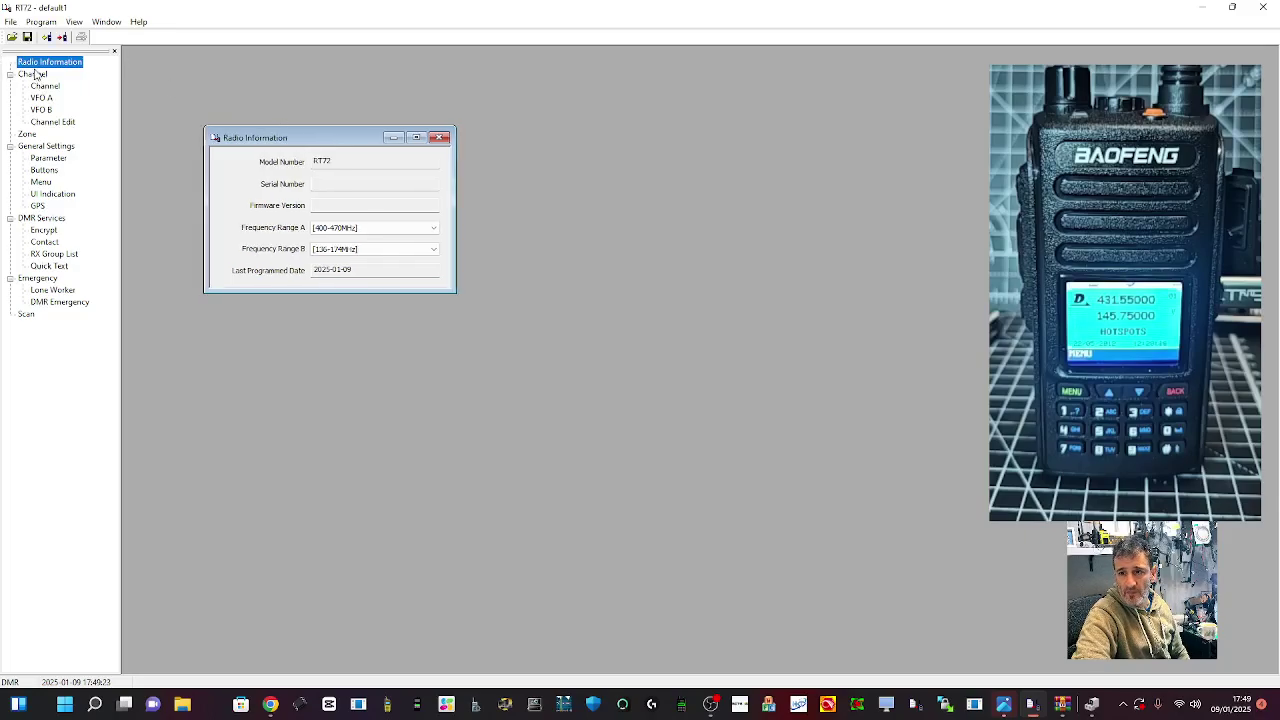
pyautogui.doubleClick(34, 74)
pyautogui.doubleClick(34, 75)
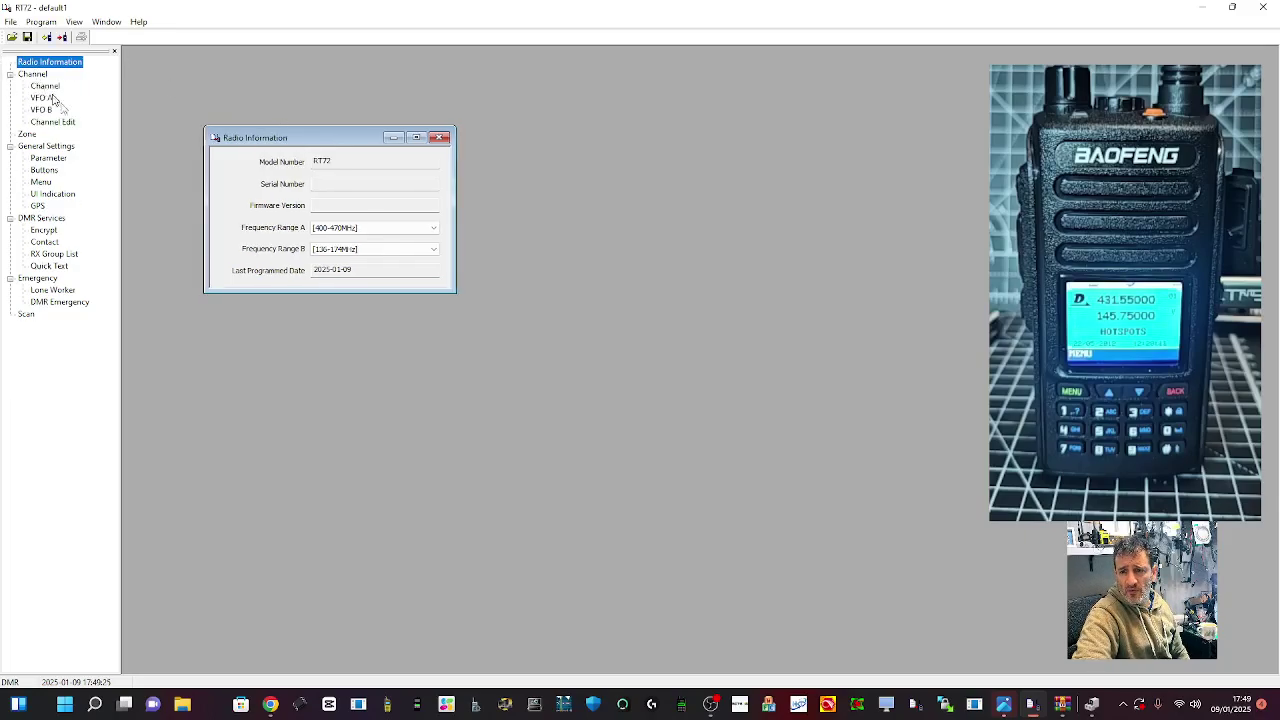
pyautogui.doubleClick(56, 148)
pyautogui.doubleClick(56, 147)
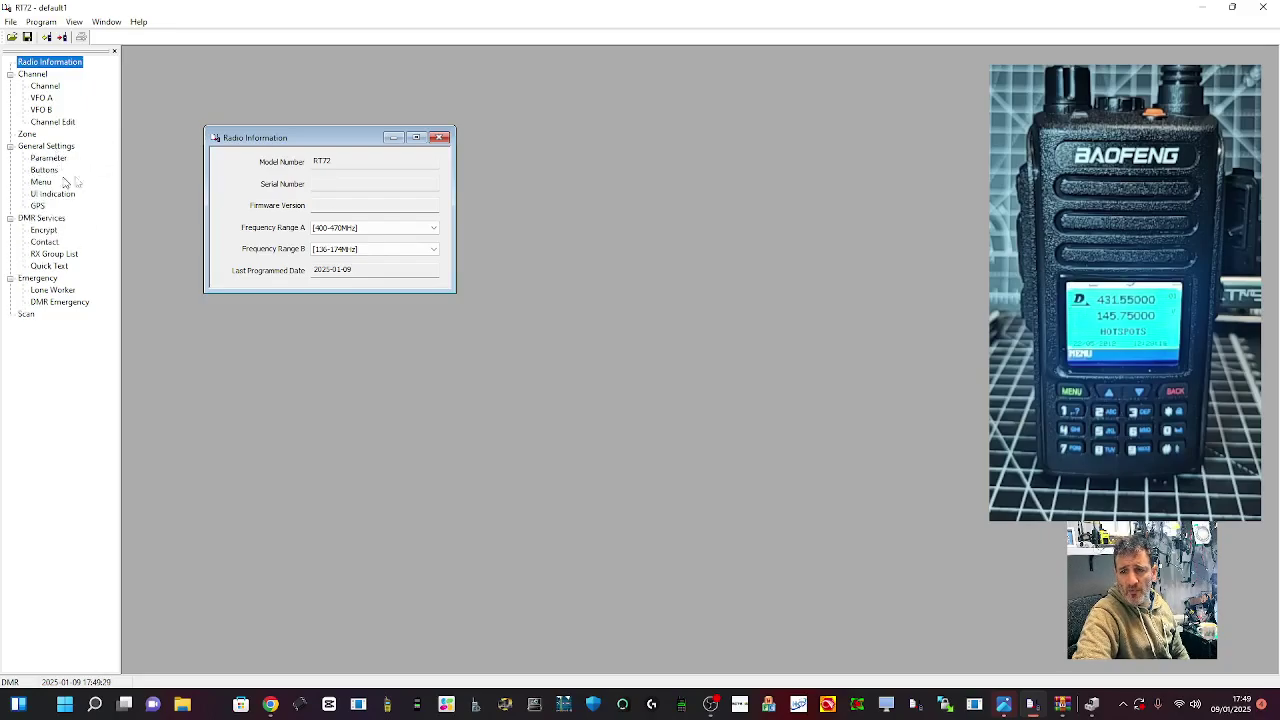
# Open the Parameter settings and keep Alias Show Priority set to Alias
pyautogui.click(48, 160)
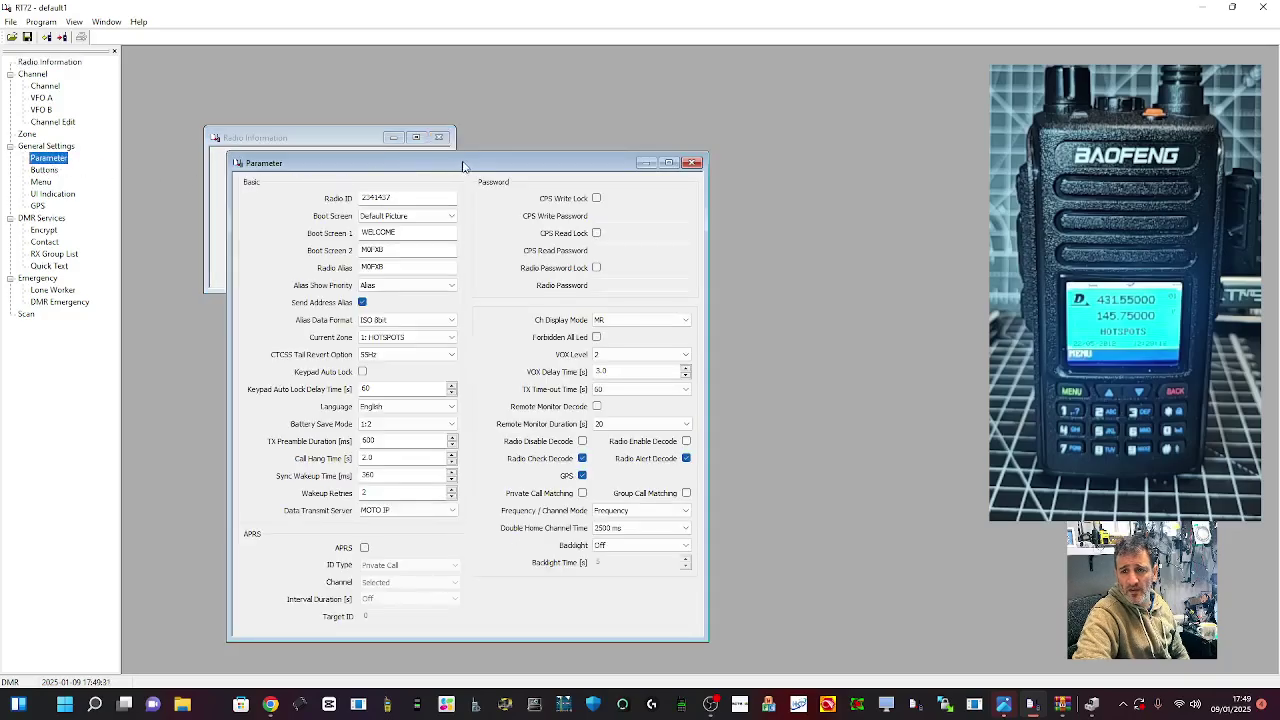
pyautogui.moveTo(476, 172); pyautogui.dragTo(392, 88)
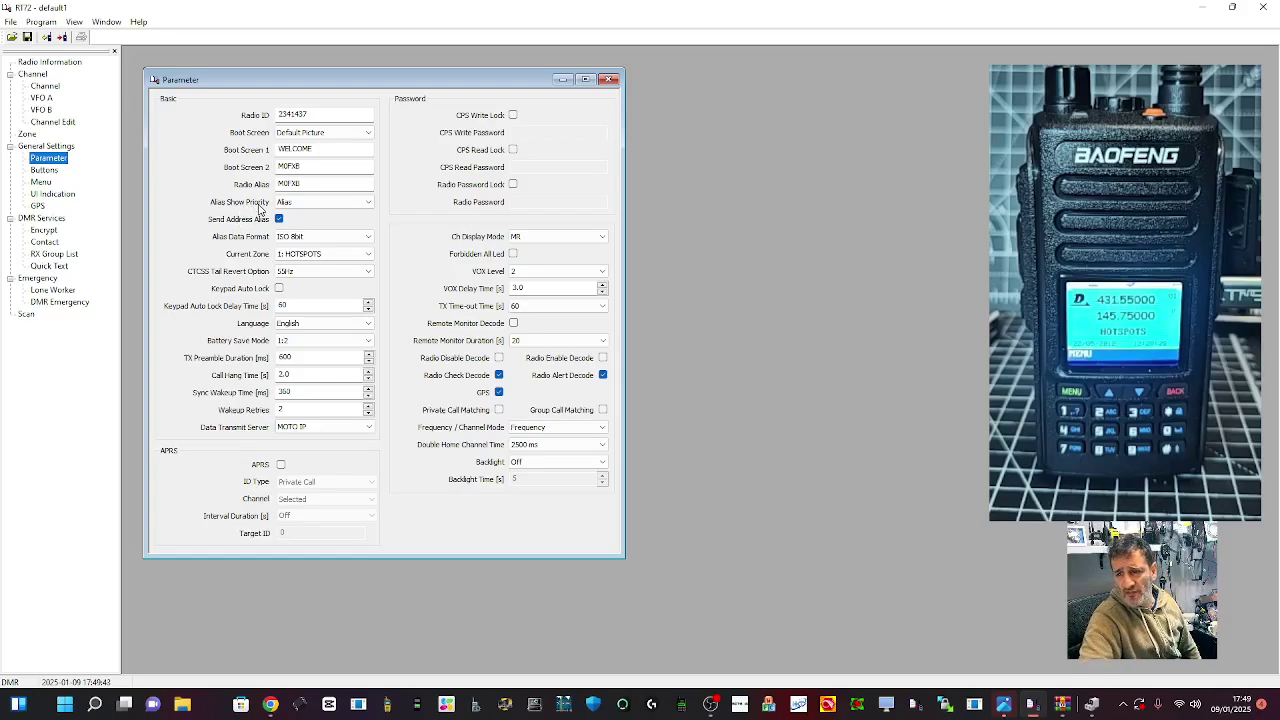
pyautogui.click(370, 206)
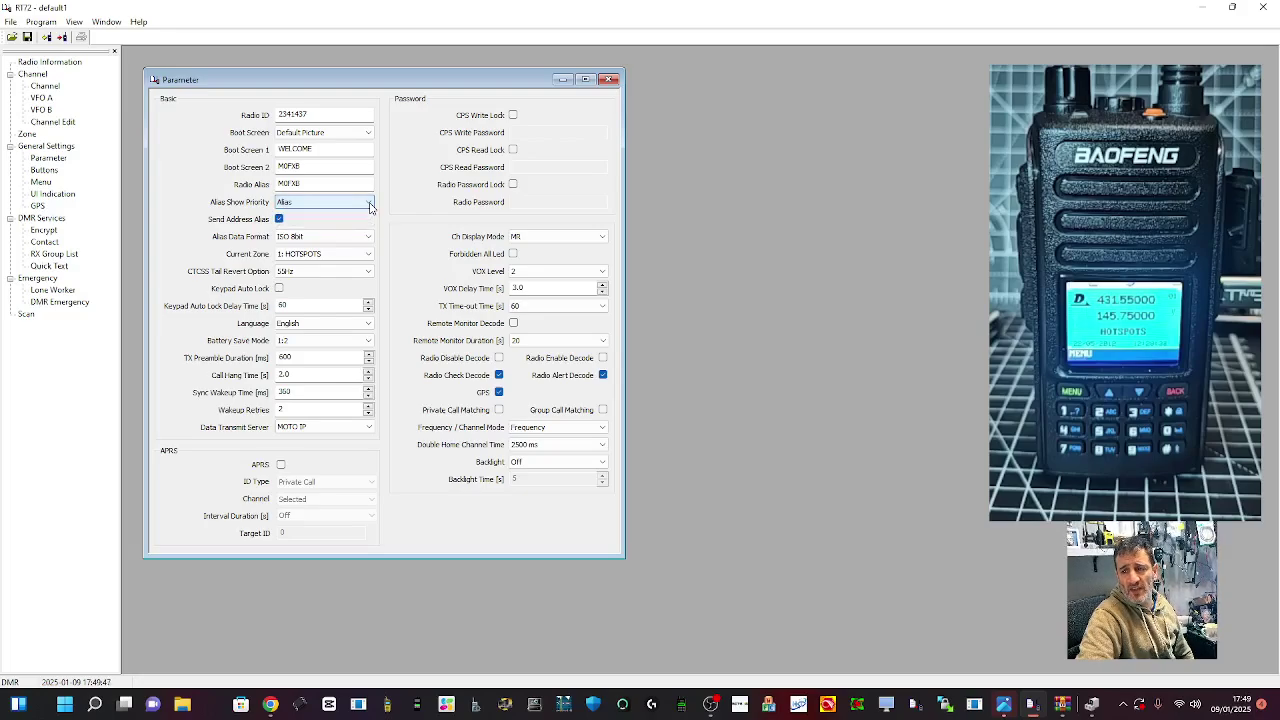
pyautogui.click(370, 206)
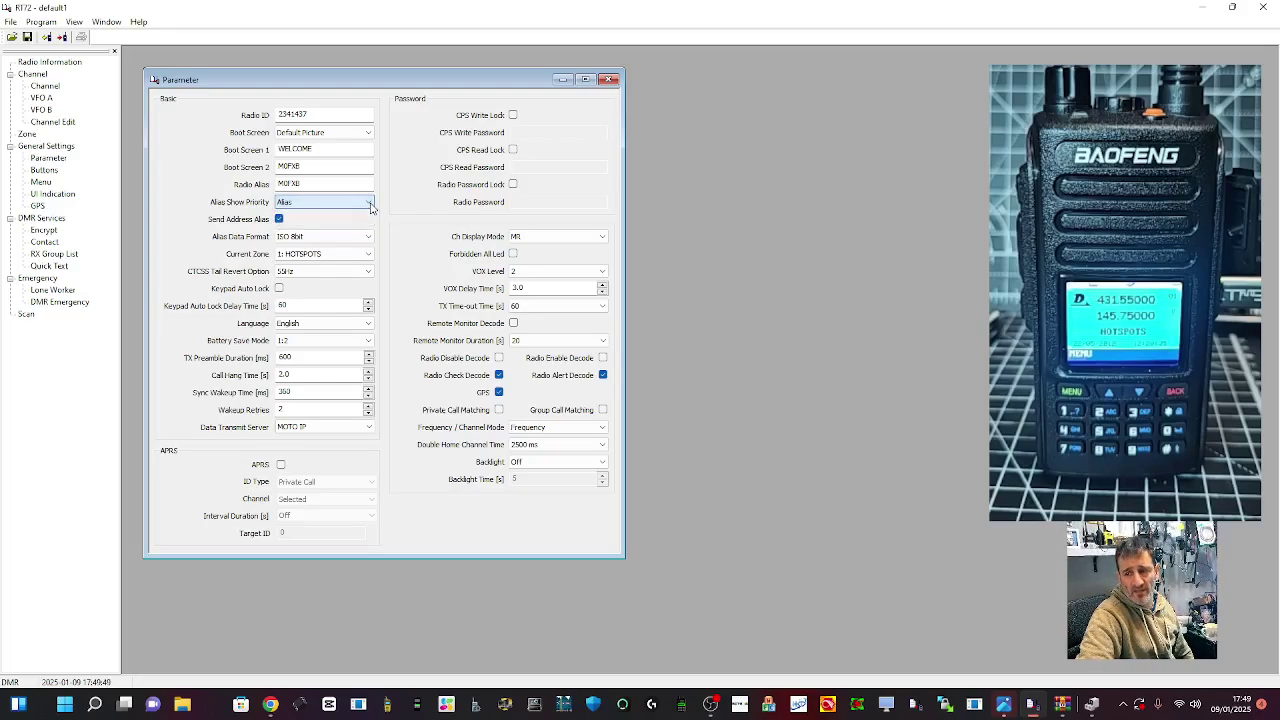
pyautogui.click(371, 207)
pyautogui.click(371, 207)
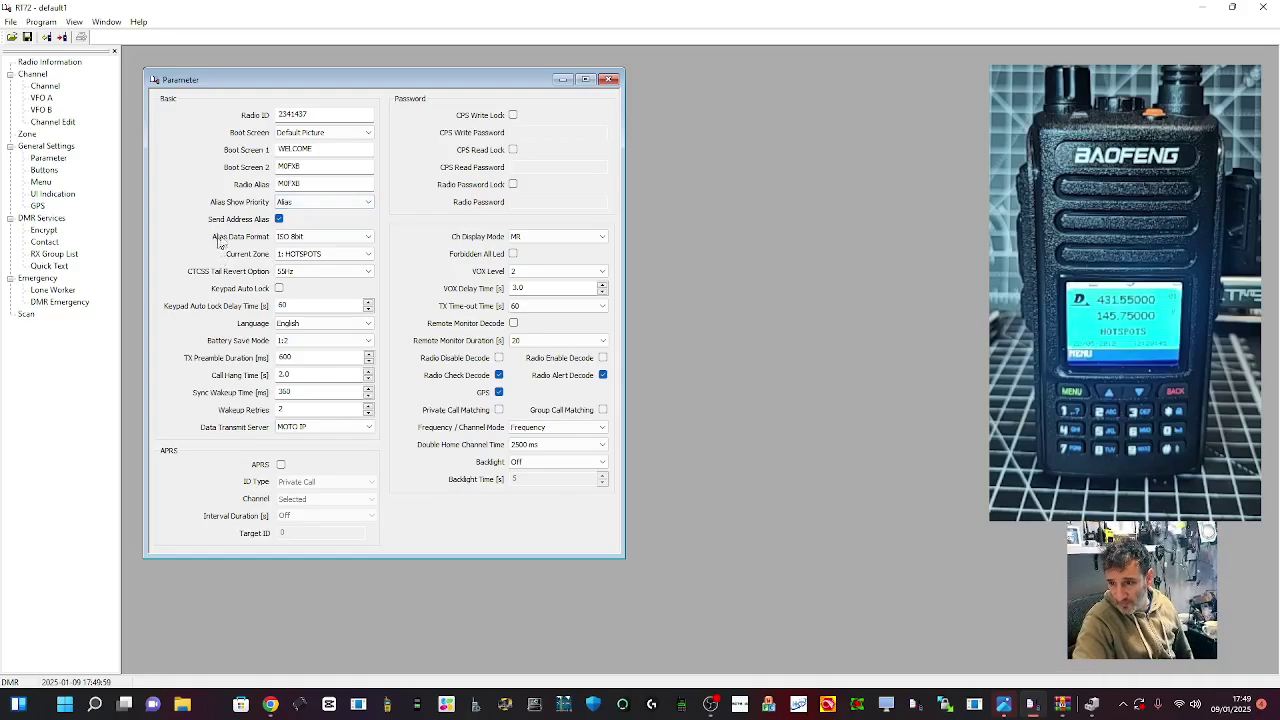
pyautogui.click(369, 204)
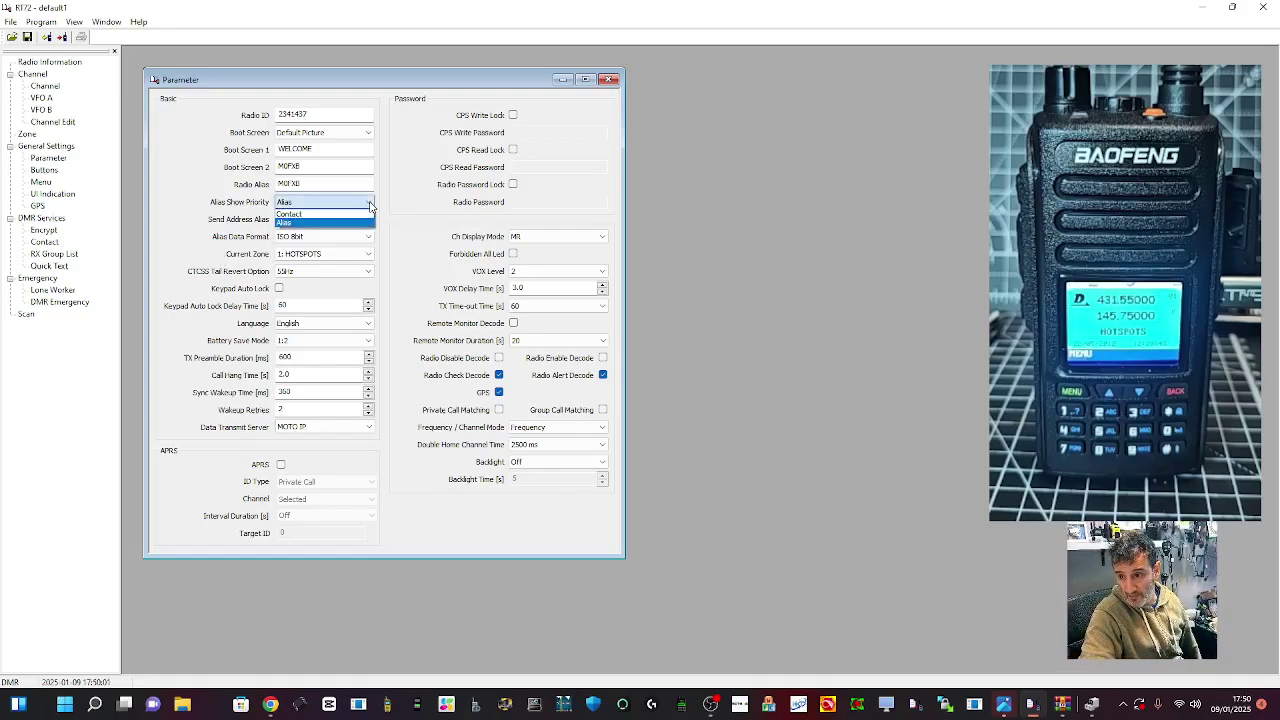
pyautogui.click(369, 206)
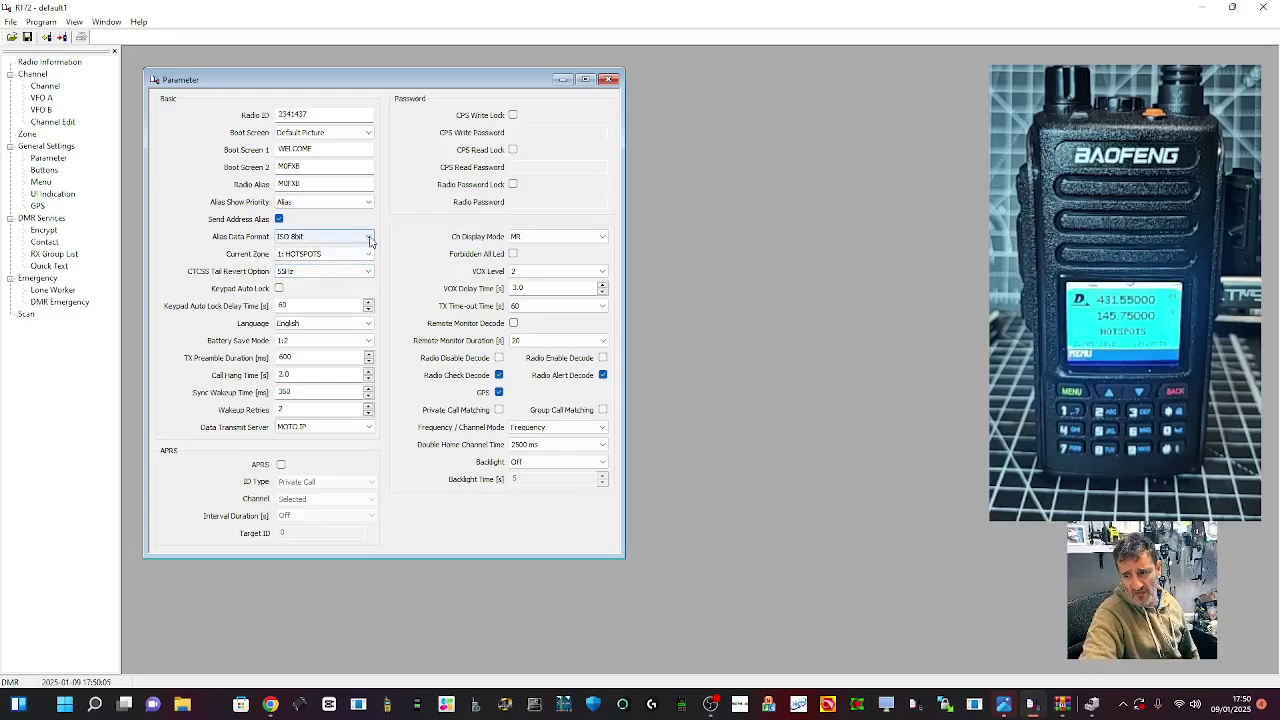
# Set Alias Data Format to 16bit Unicode, keeping Current Zone as 1: HOTSPOTS
pyautogui.click(369, 240)
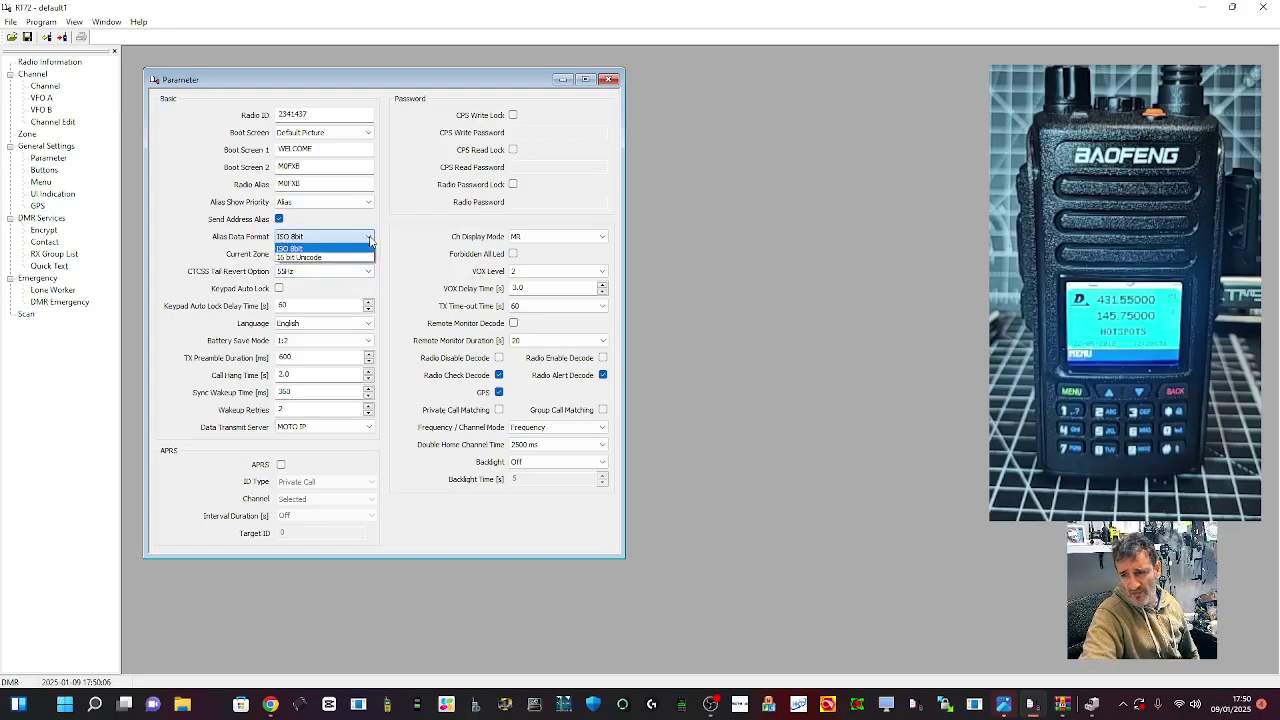
pyautogui.click(333, 262)
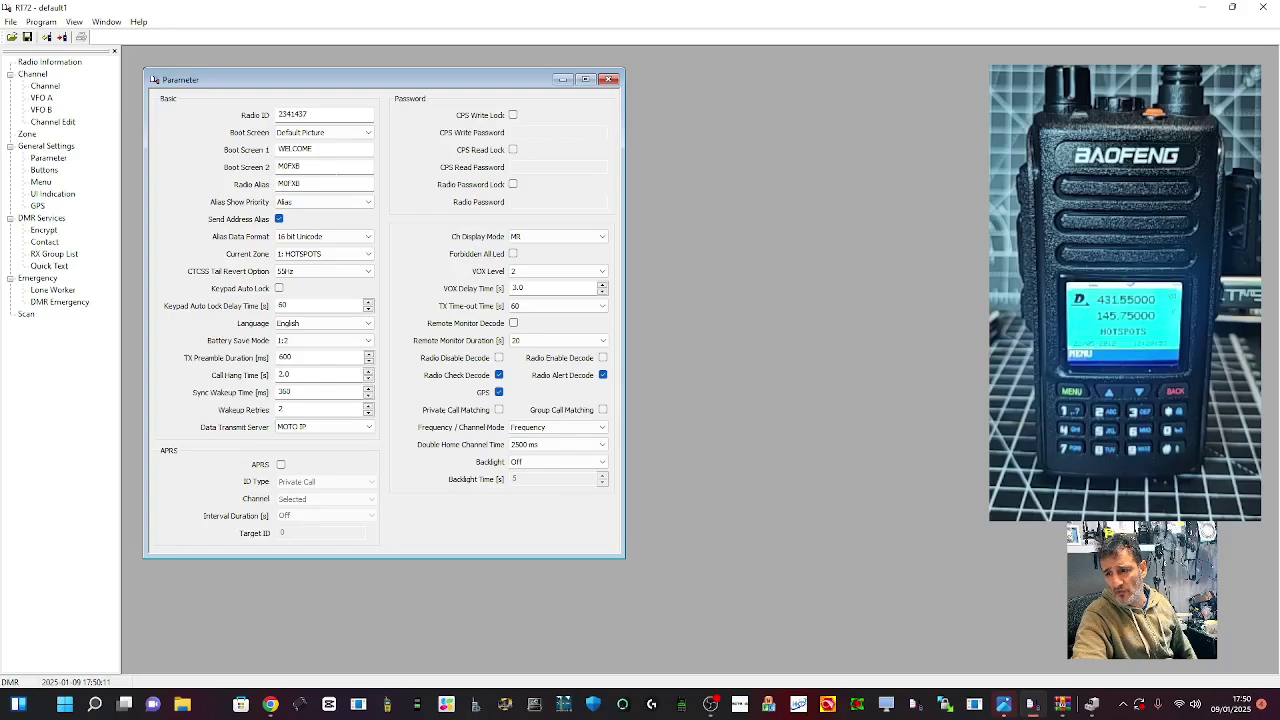
pyautogui.click(368, 254)
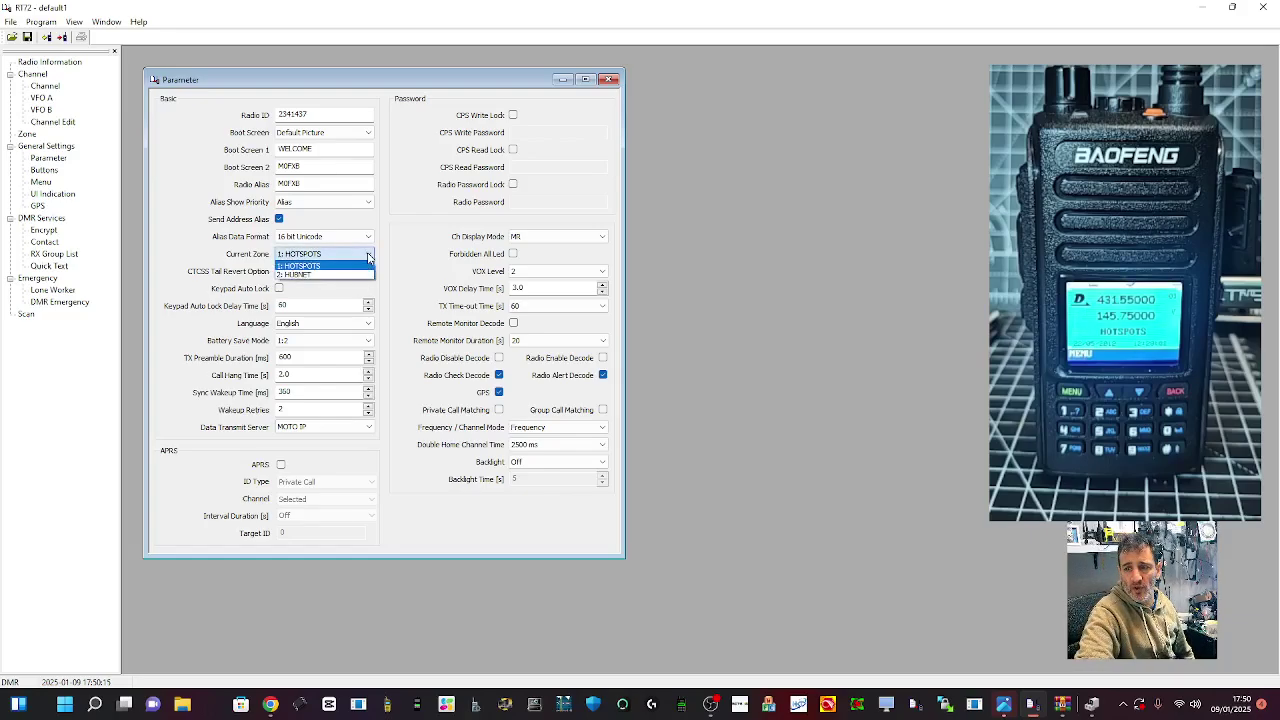
pyautogui.click(368, 256)
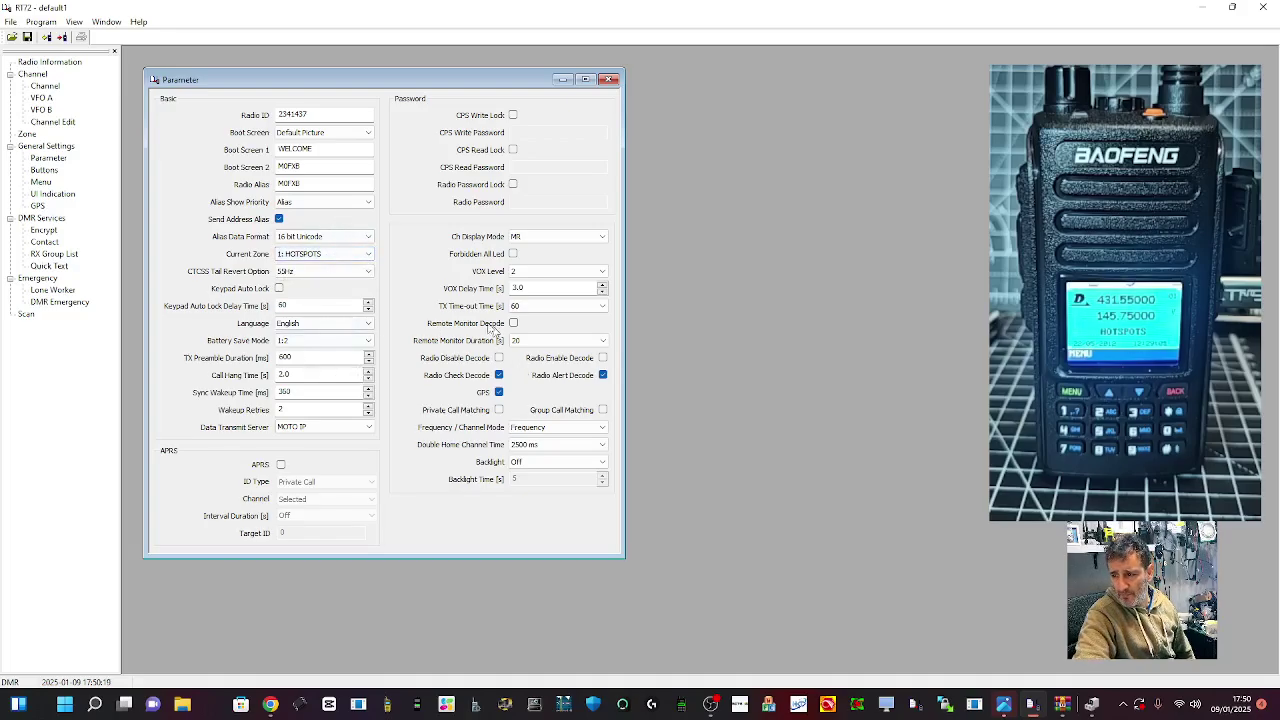
pyautogui.click(603, 308)
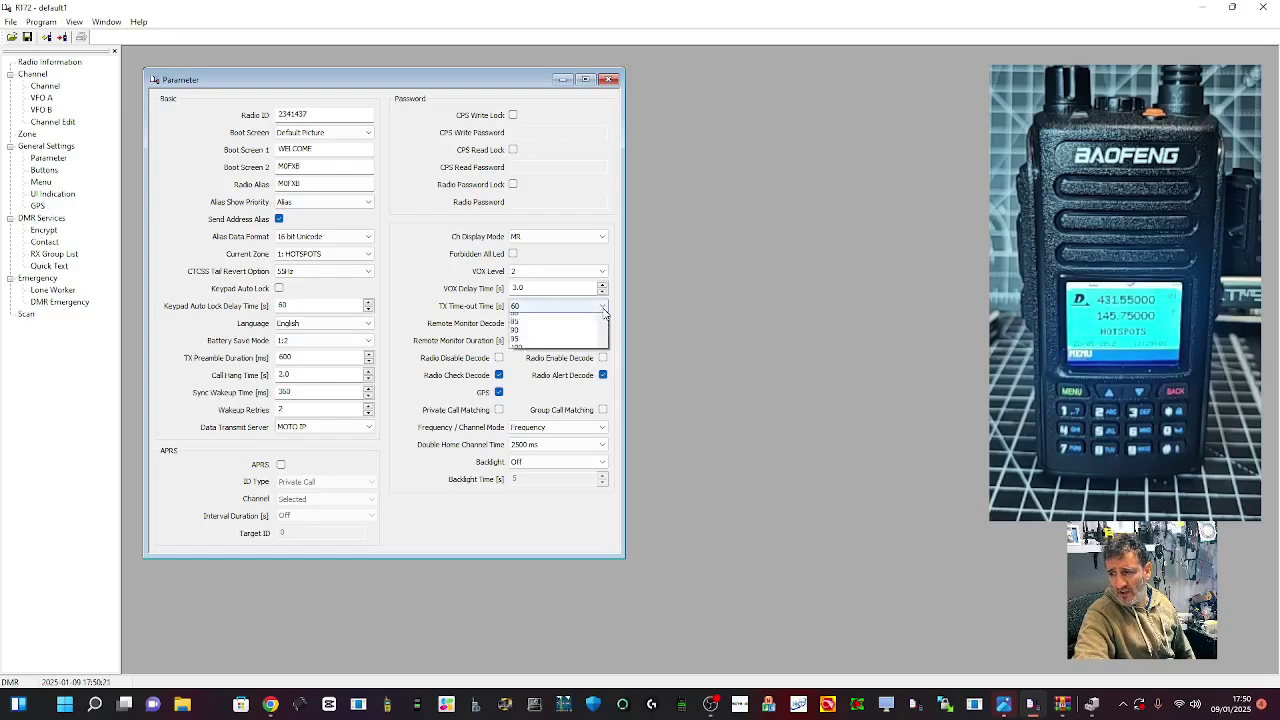
pyautogui.moveTo(604, 330); pyautogui.dragTo(604, 372)
pyautogui.click(553, 382)
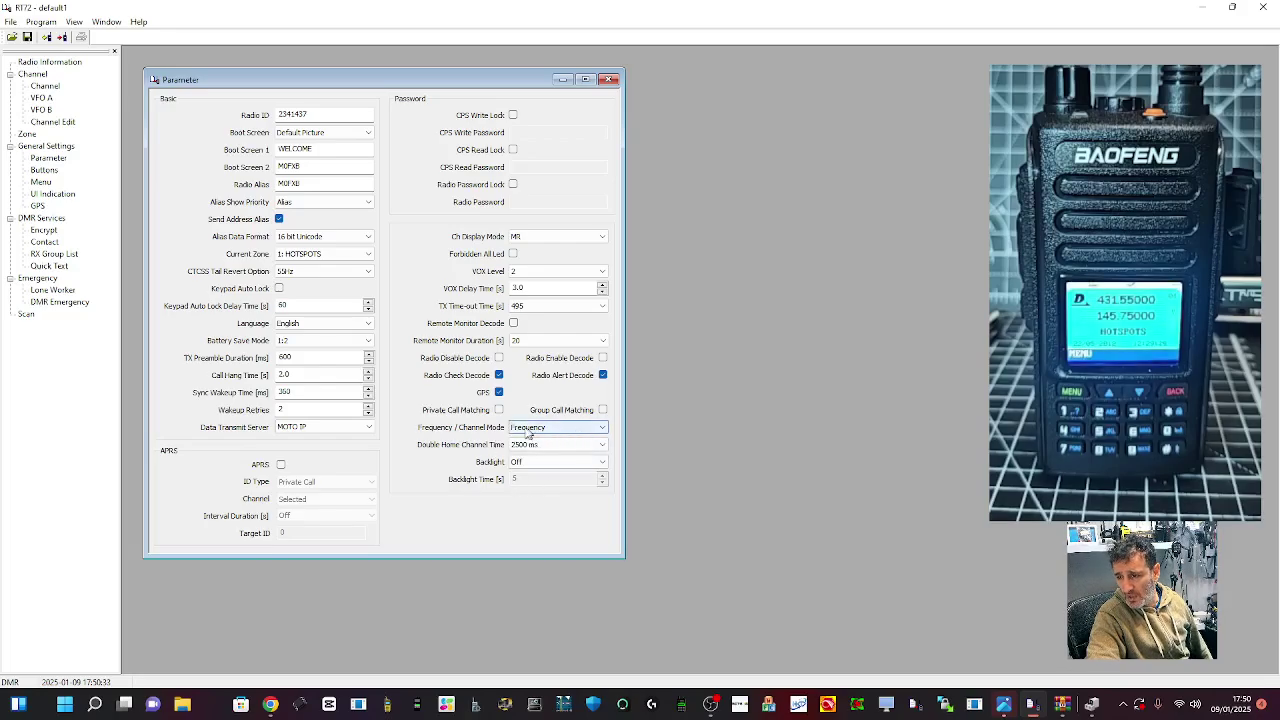
pyautogui.click(603, 430)
pyautogui.click(604, 434)
pyautogui.click(604, 434)
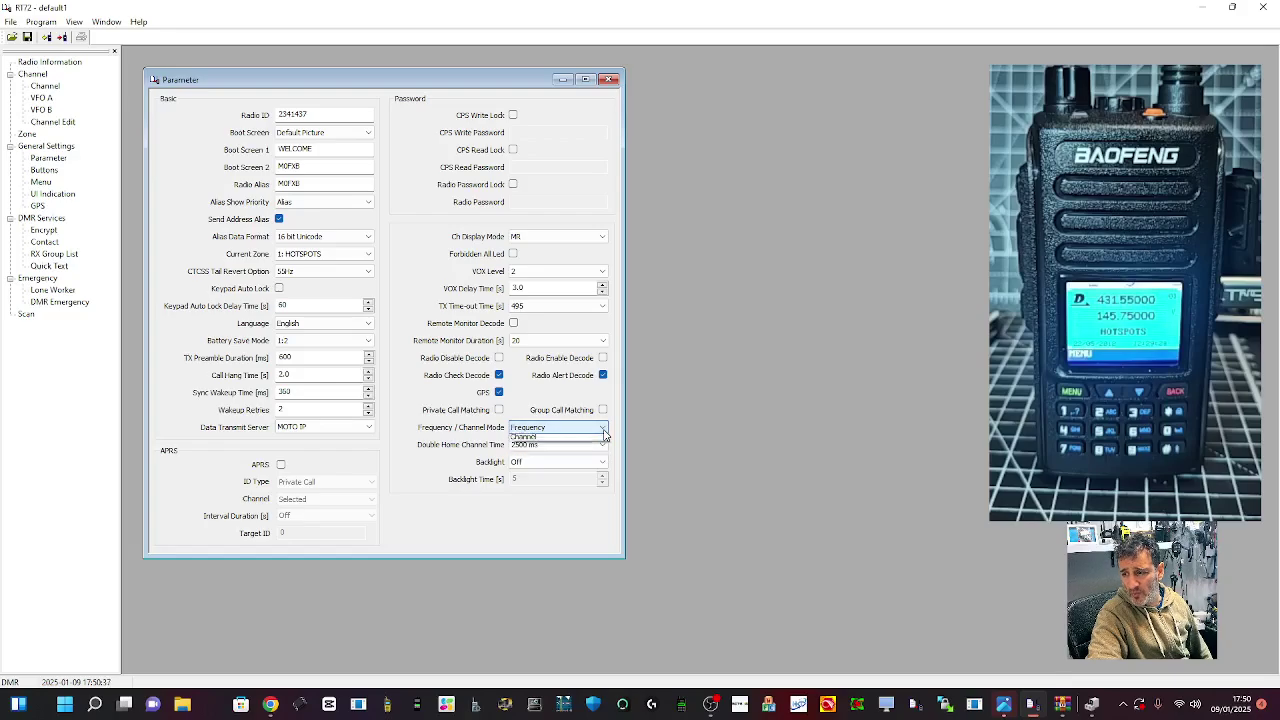
pyautogui.click(604, 434)
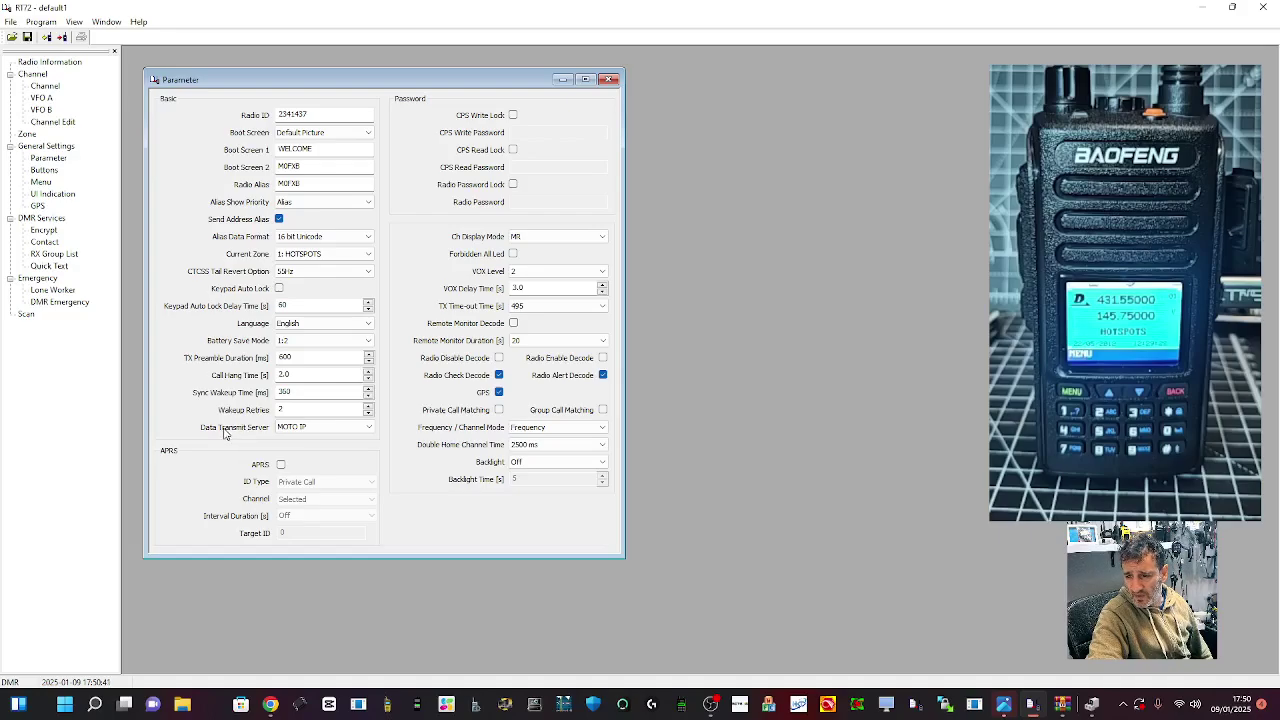
pyautogui.click(368, 430)
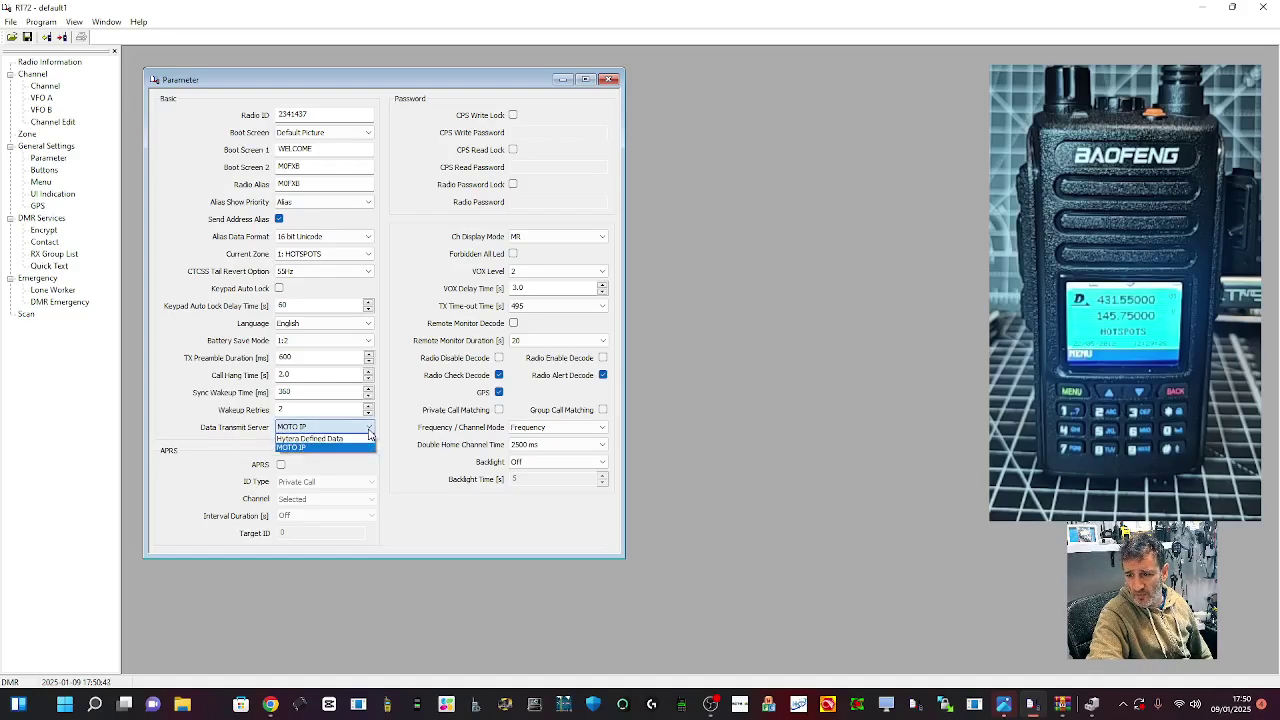
pyautogui.click(369, 432)
pyautogui.click(369, 432)
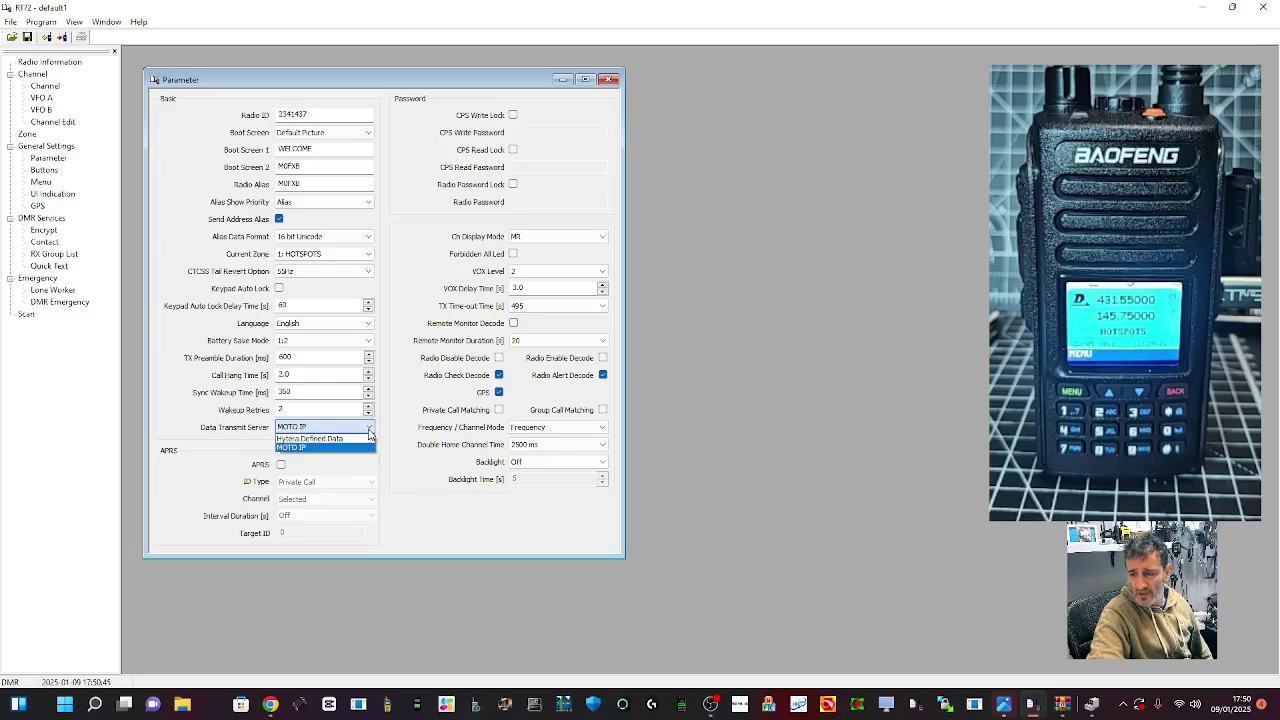
pyautogui.click(369, 432)
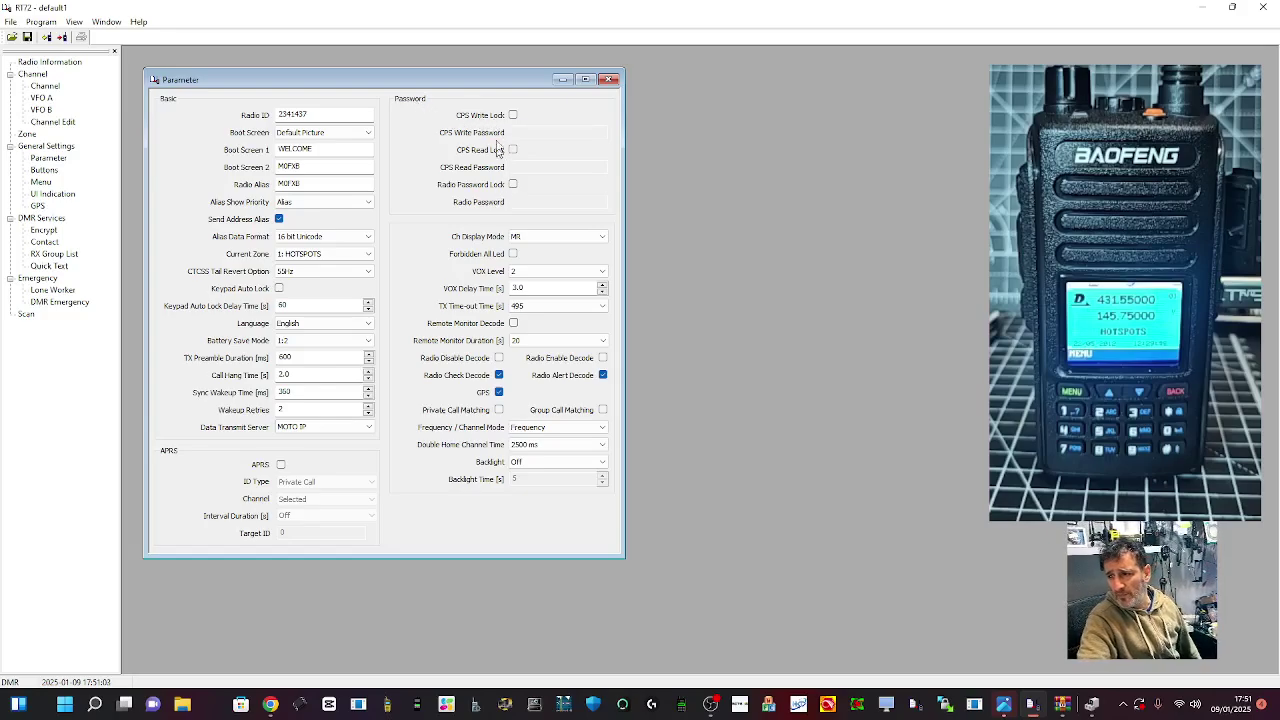
pyautogui.click(601, 237)
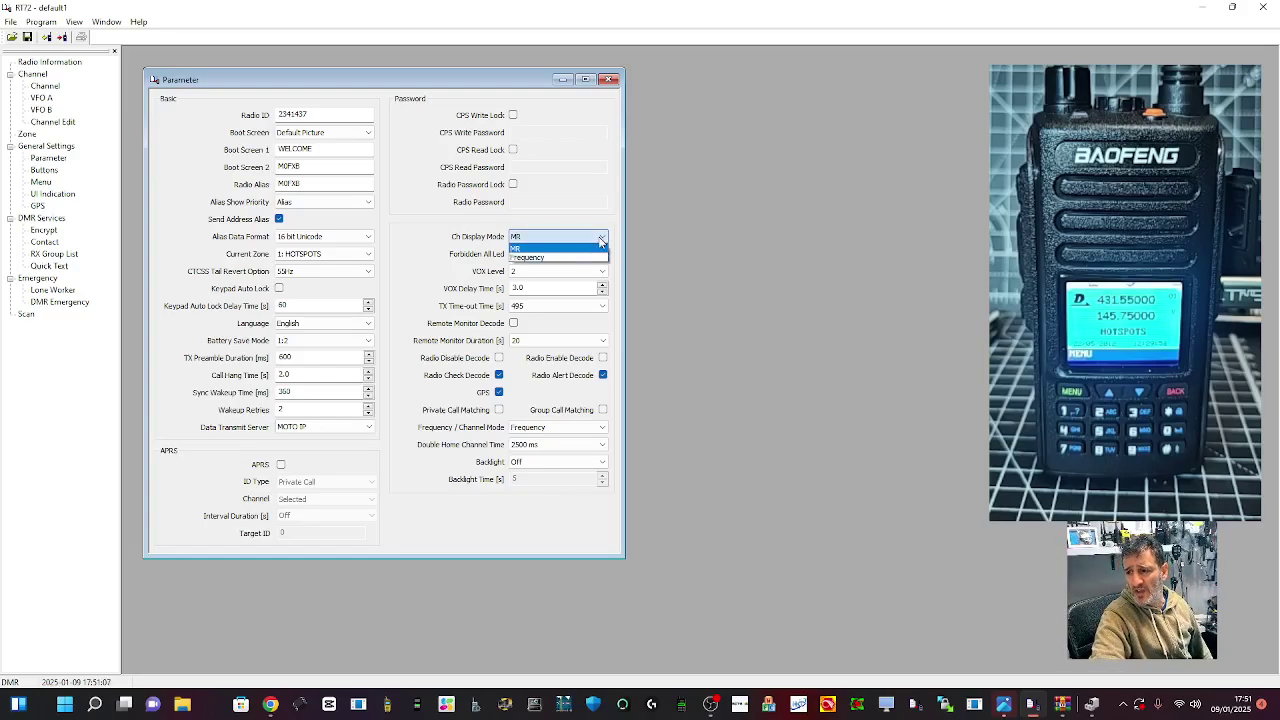
pyautogui.click(601, 237)
pyautogui.click(601, 237)
pyautogui.click(601, 239)
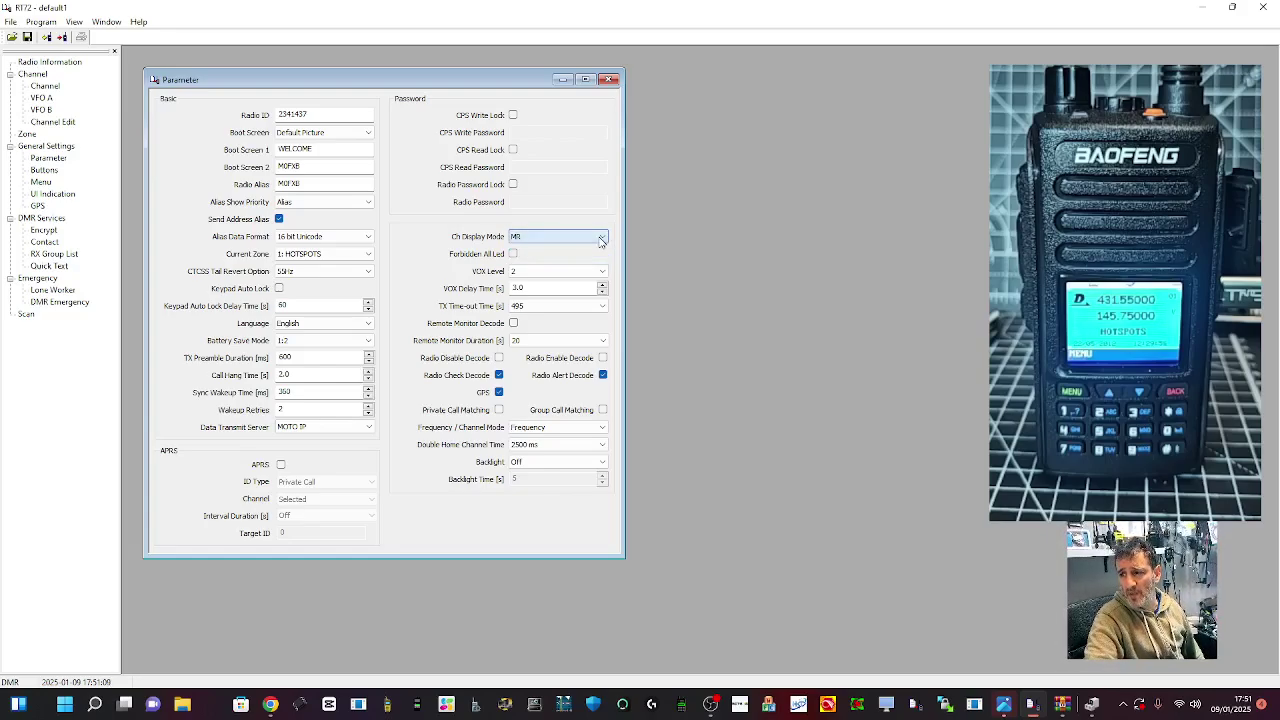
pyautogui.click(601, 239)
pyautogui.click(601, 239)
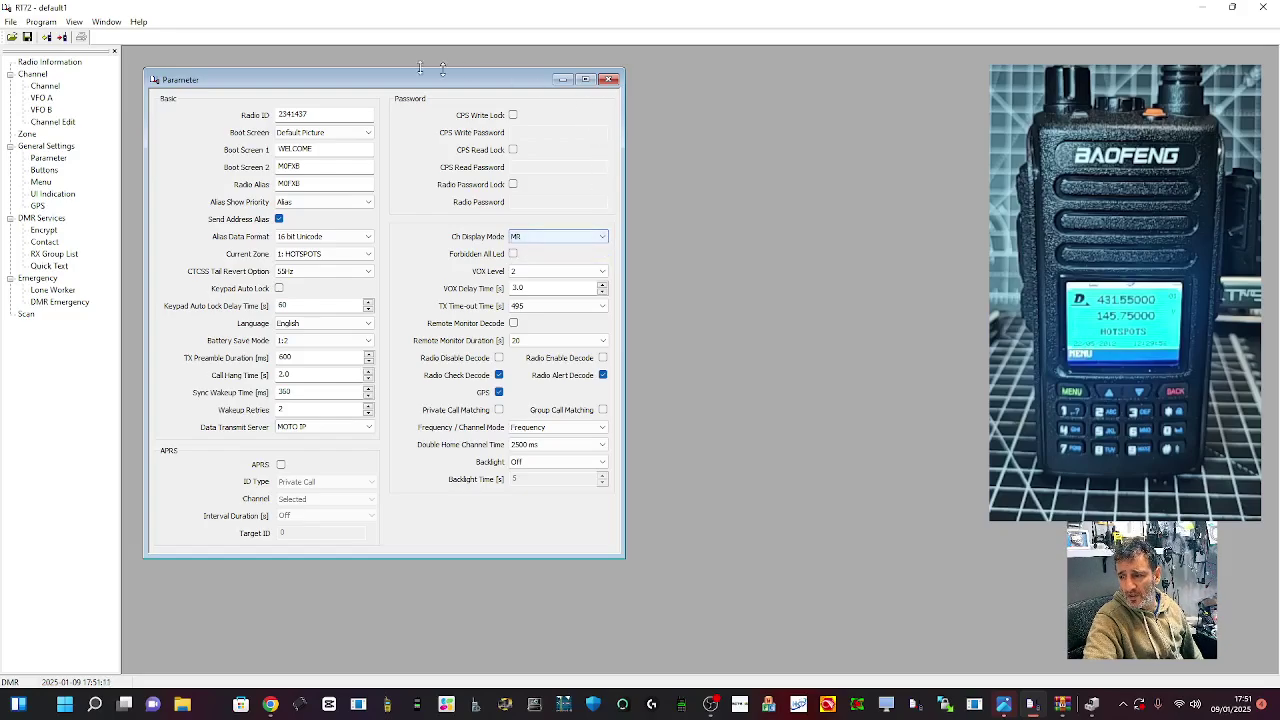
# Open the Channel list and the DMR Services Contact list from the tree
pyautogui.doubleClick(40, 89)
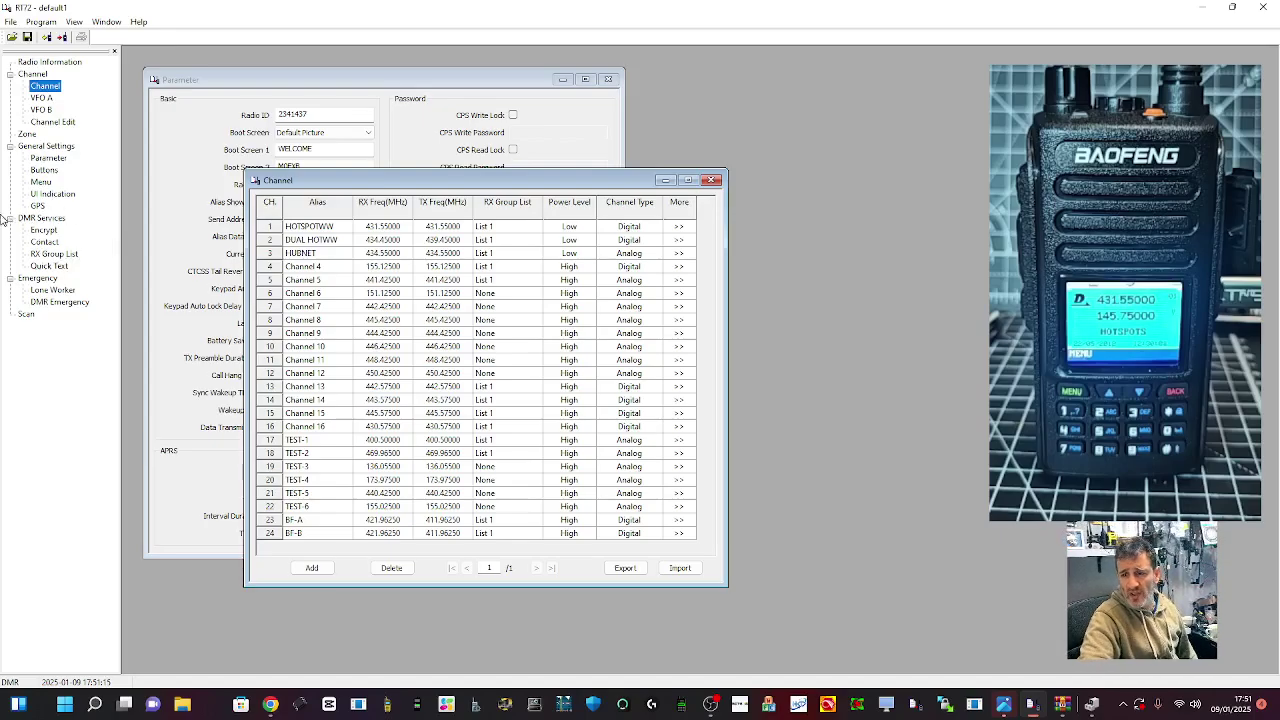
pyautogui.doubleClick(44, 242)
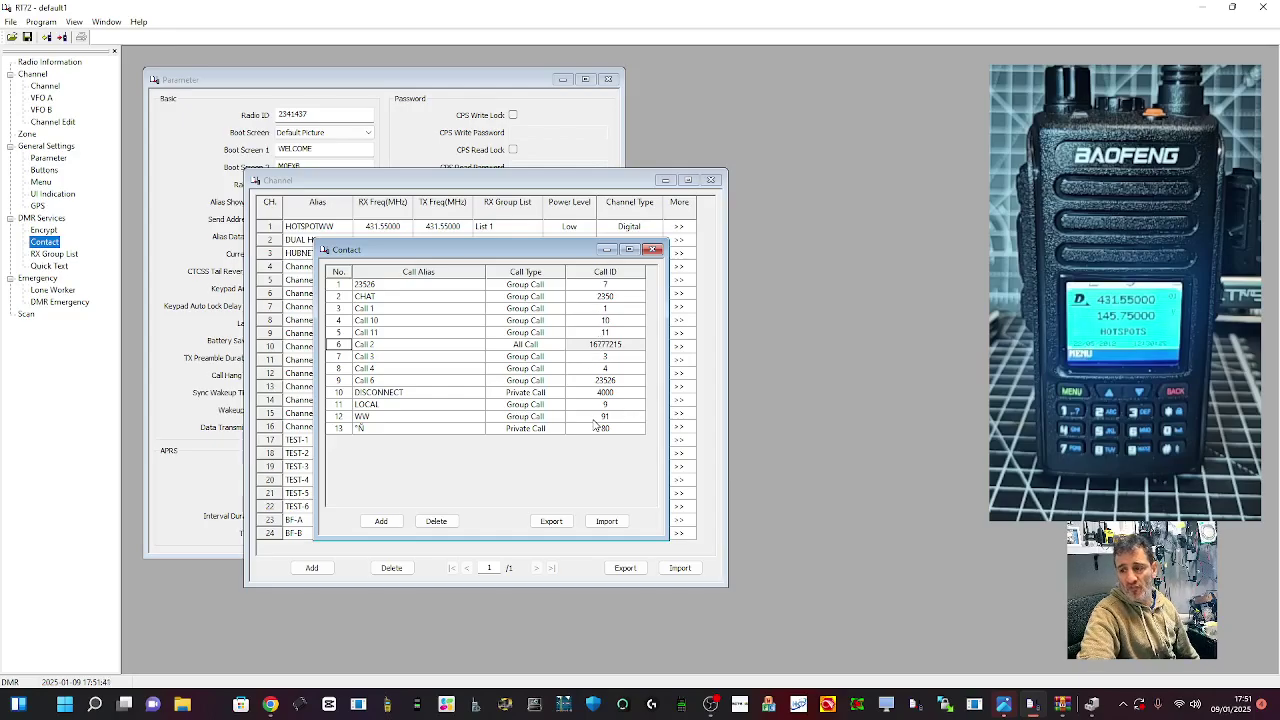
# Rename channel 4 to DMRHUBNET with receive 431 and transmit 431.550 frequencies
pyautogui.click(652, 249)
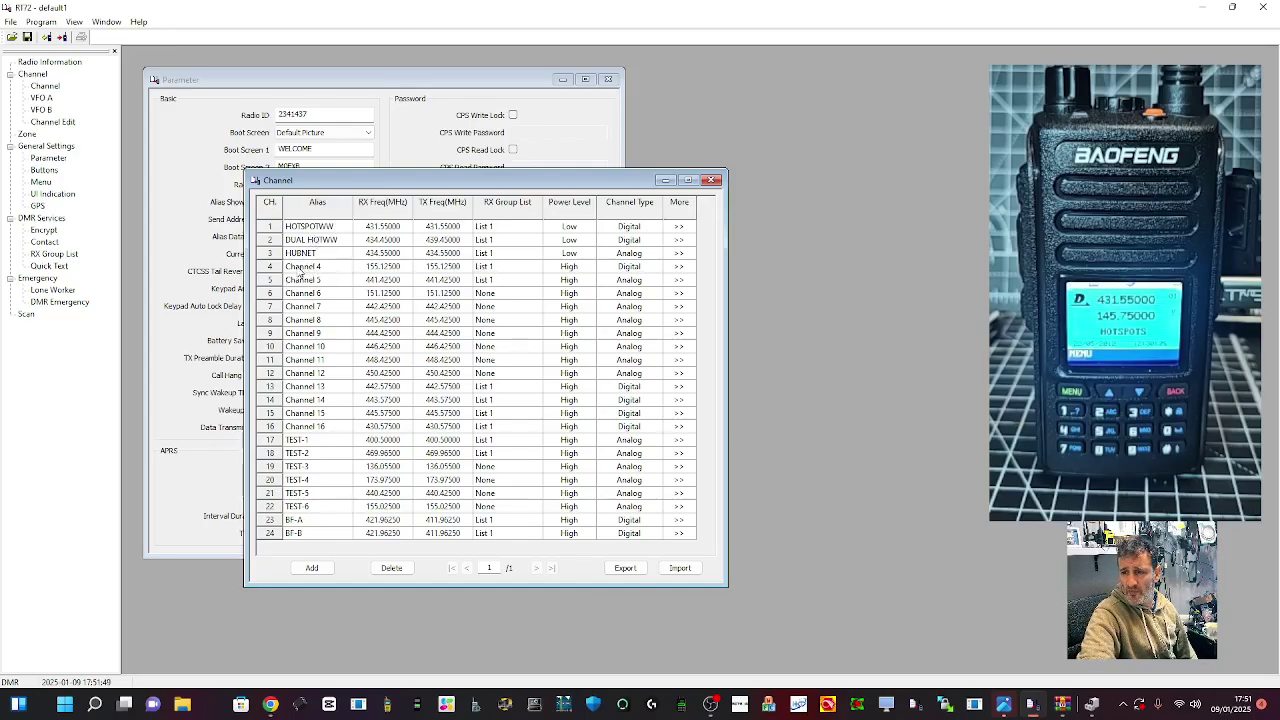
pyautogui.doubleClick(299, 267)
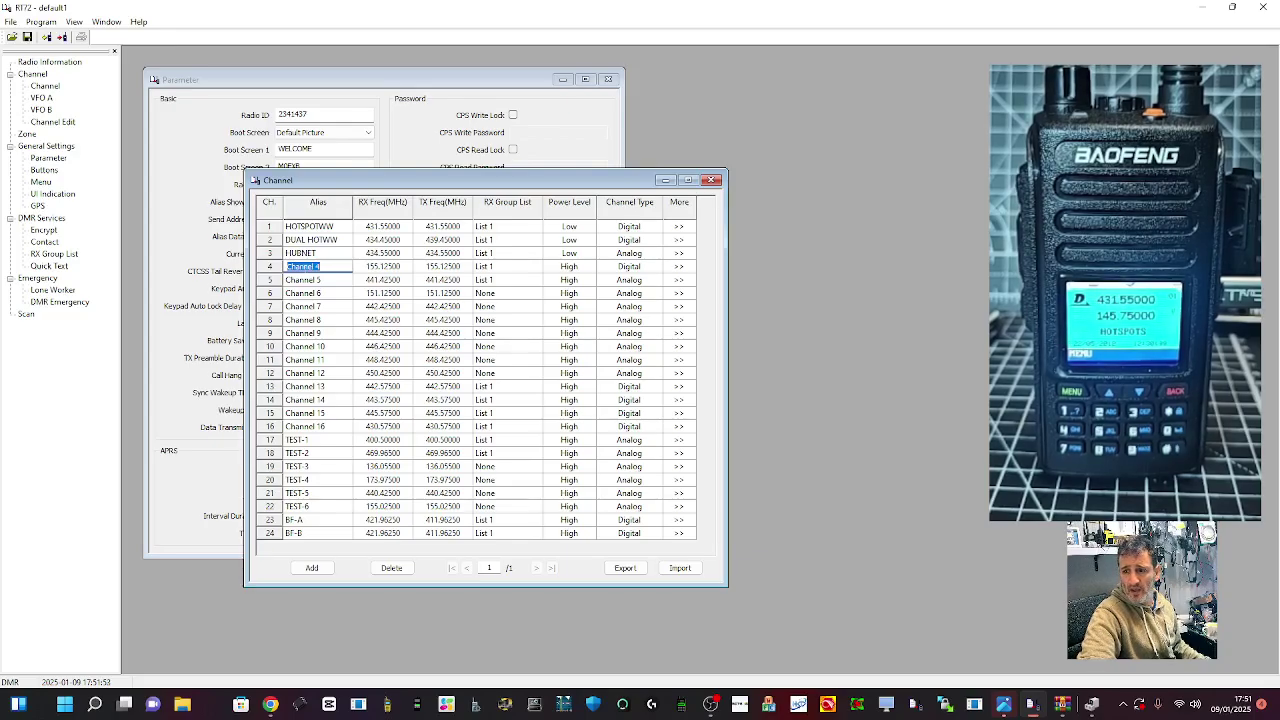
pyautogui.write('d')
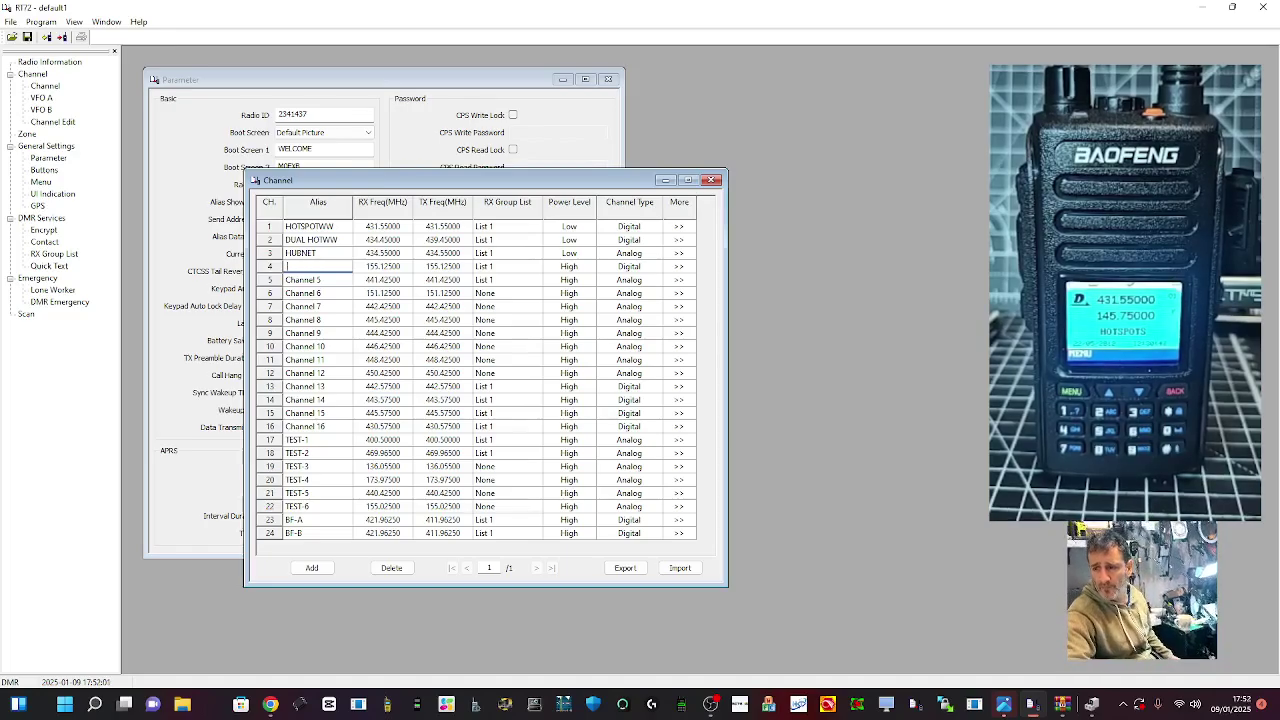
pyautogui.write('DMR')
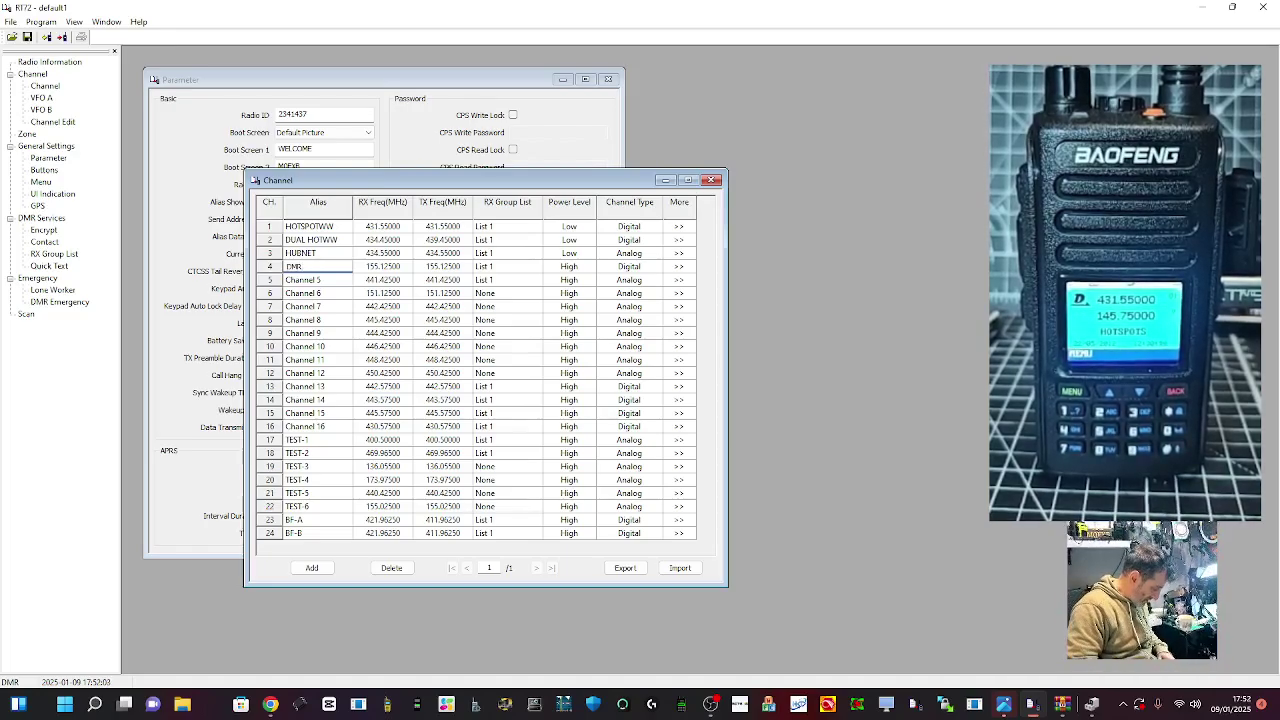
pyautogui.write('HUBNET')
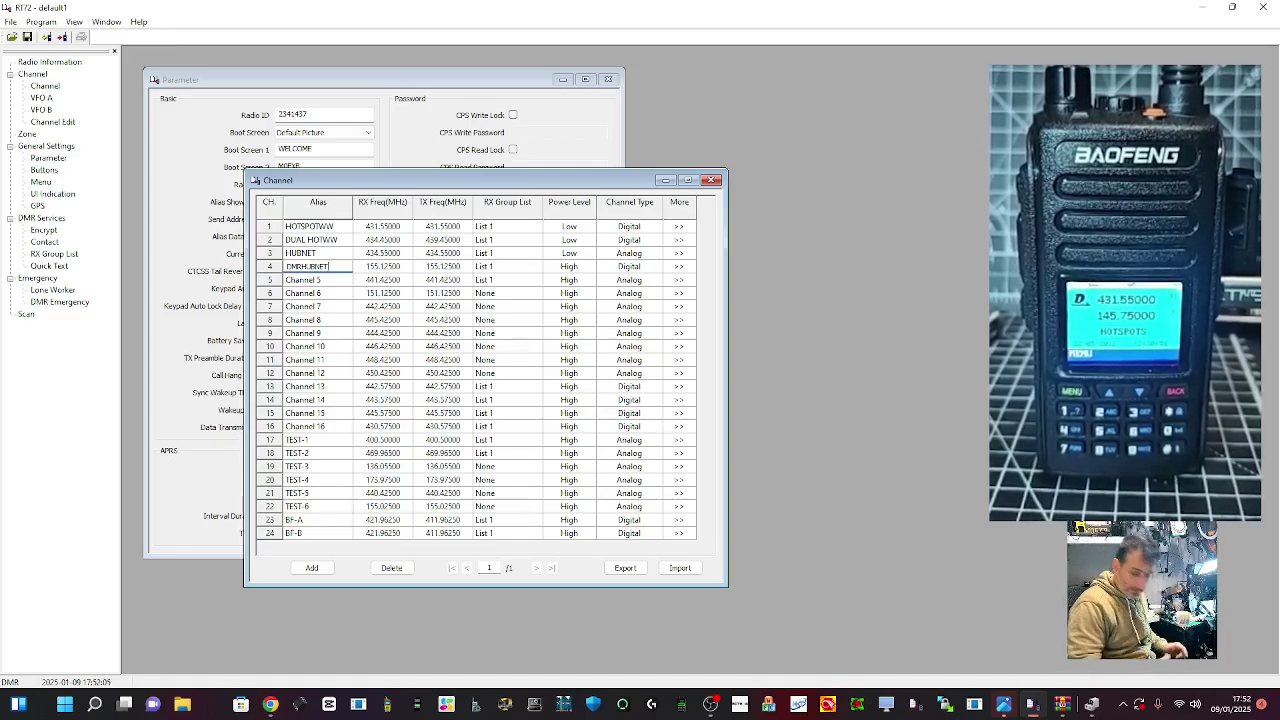
pyautogui.click(384, 266)
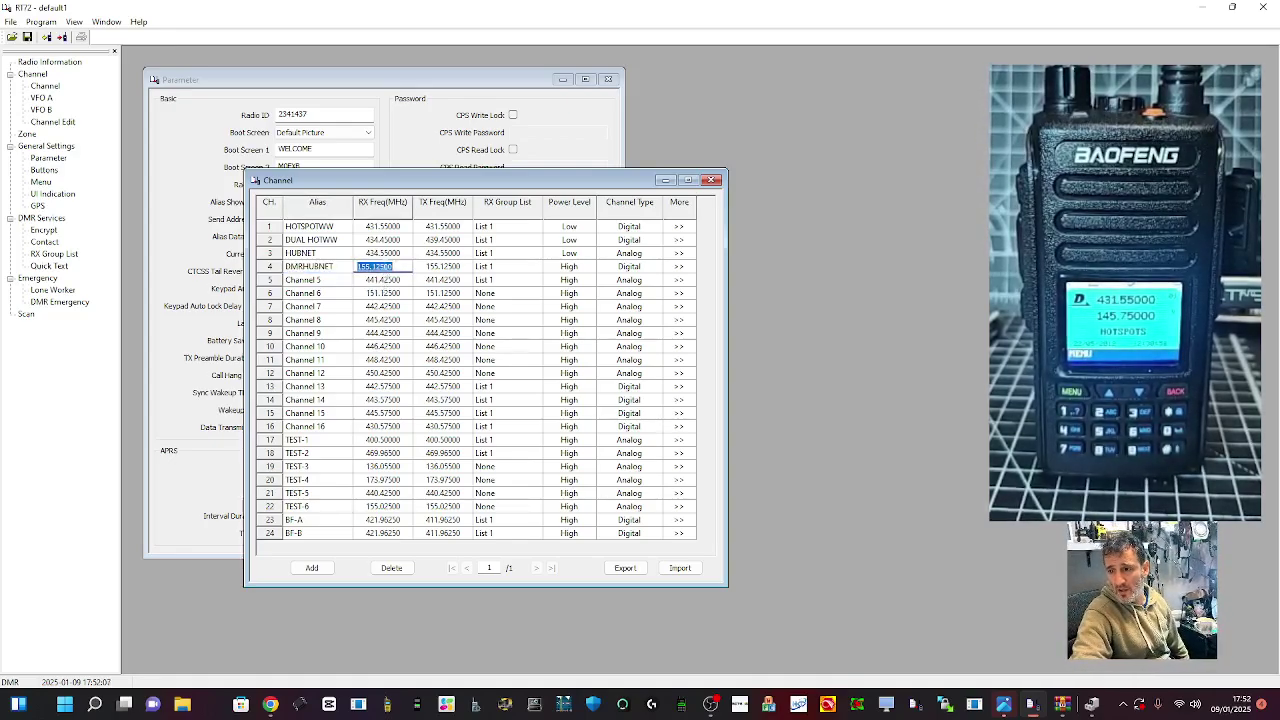
pyautogui.write('43')
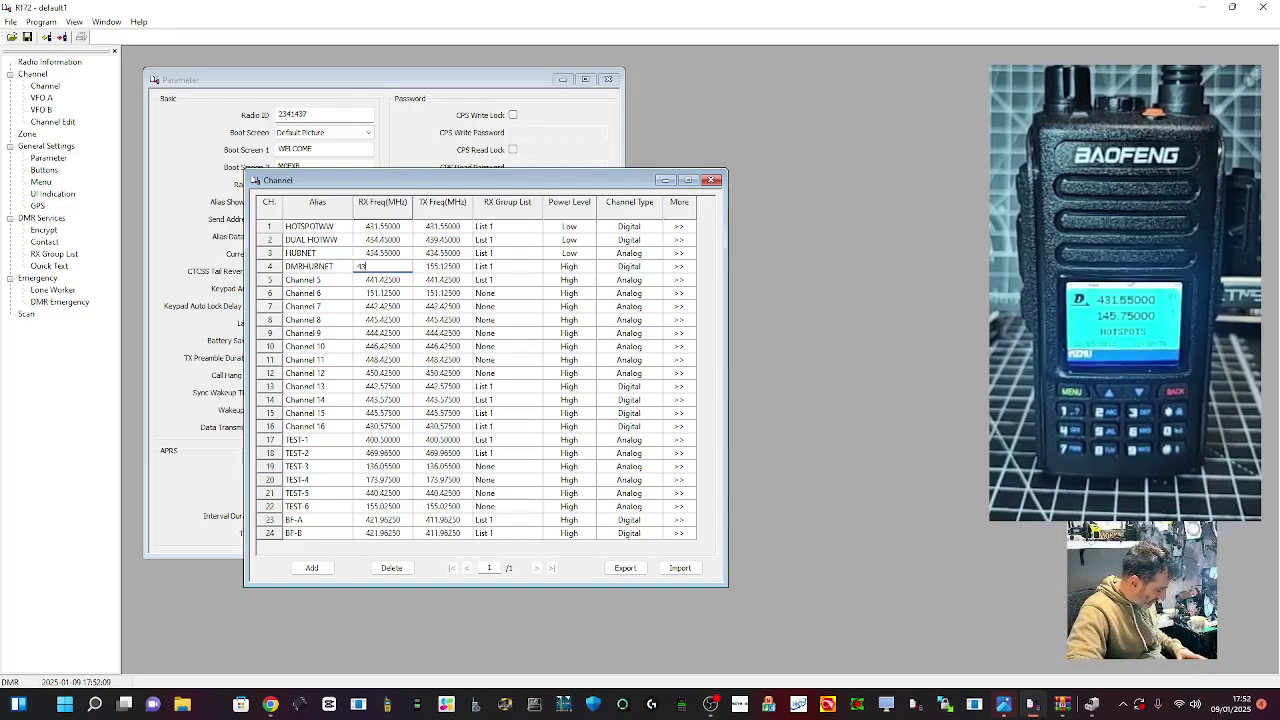
pyautogui.write('1.550')
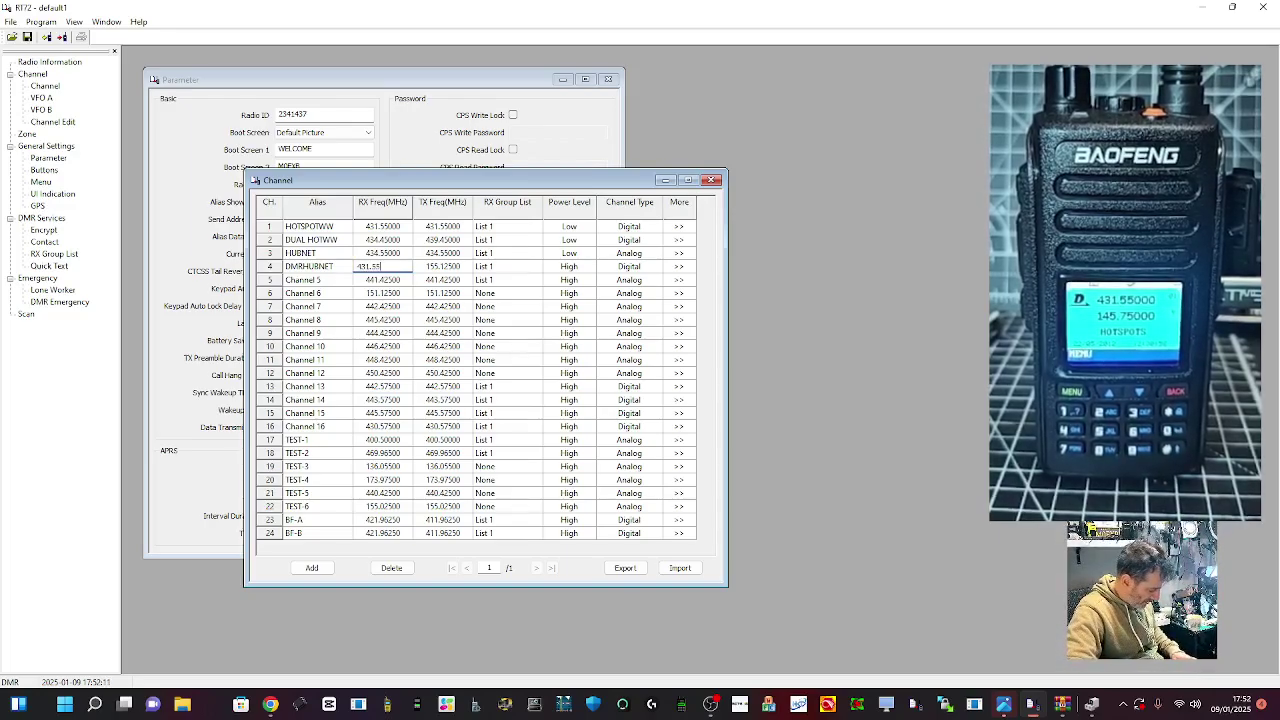
pyautogui.click(446, 268)
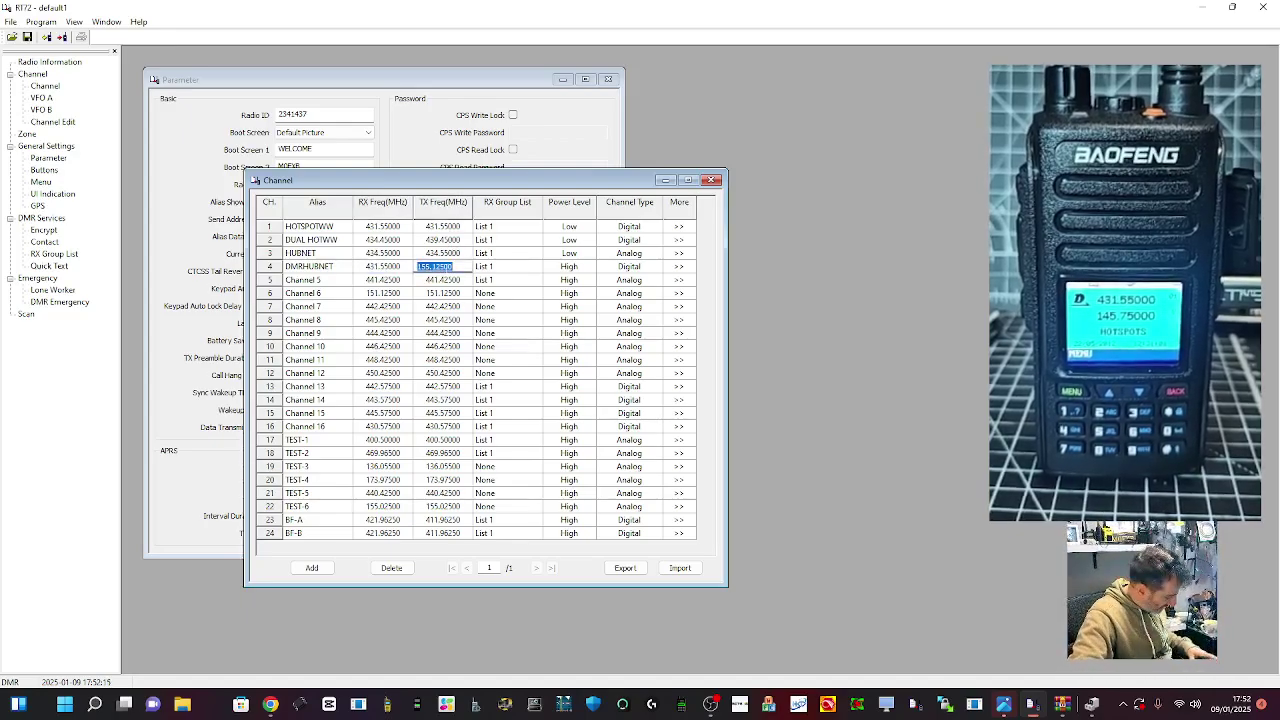
pyautogui.write('431')
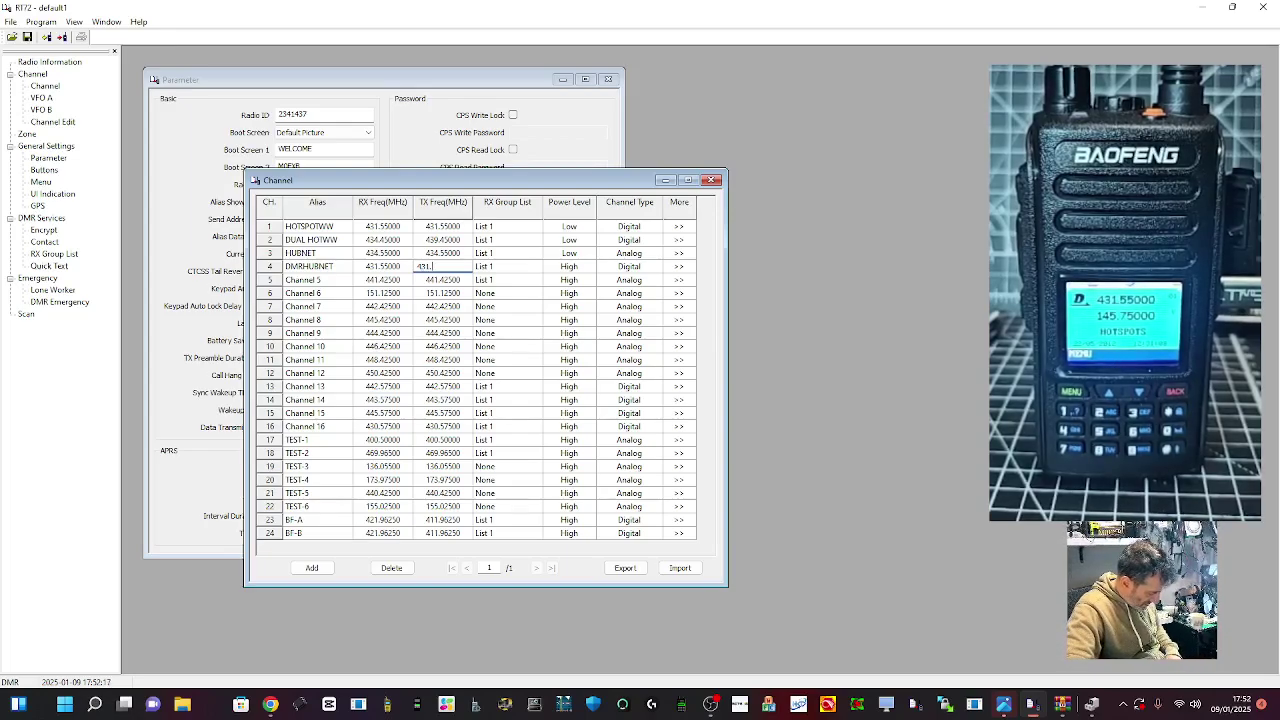
pyautogui.write('.550')
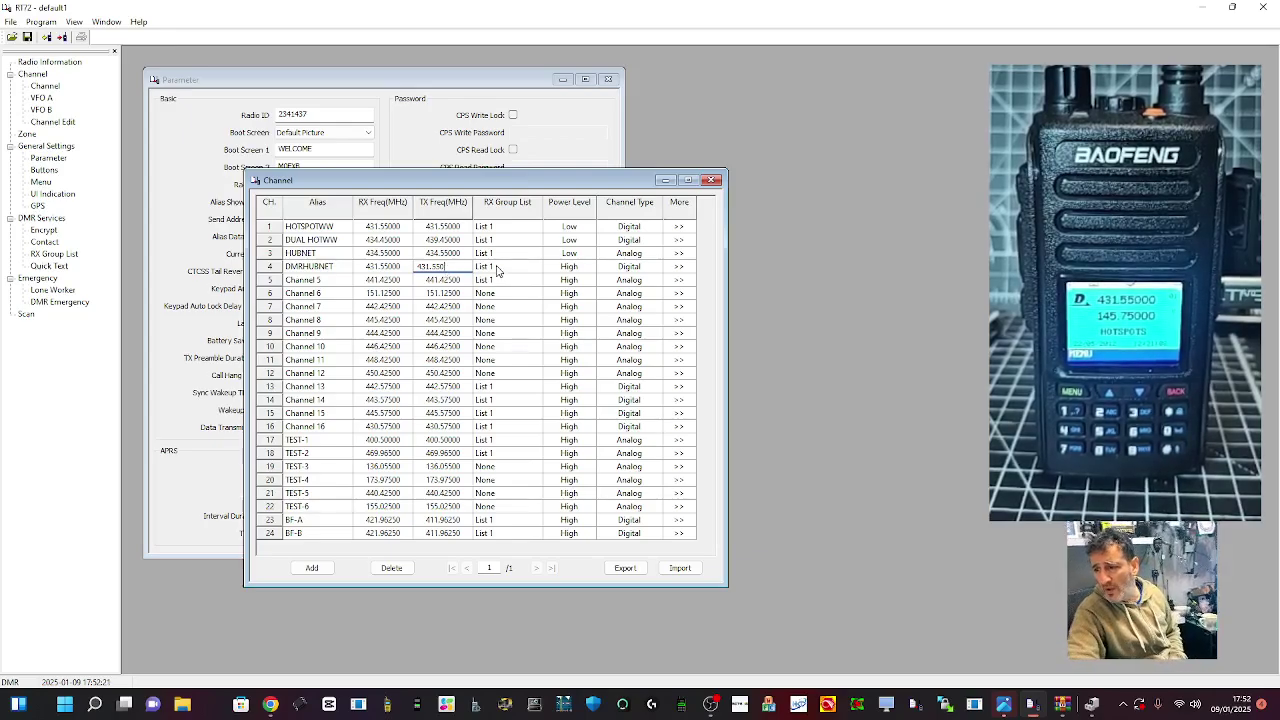
# Set channel 4 to Low power, keeping receive group List 1 and channel type Digital
pyautogui.click(537, 267)
pyautogui.click(538, 268)
pyautogui.click(539, 268)
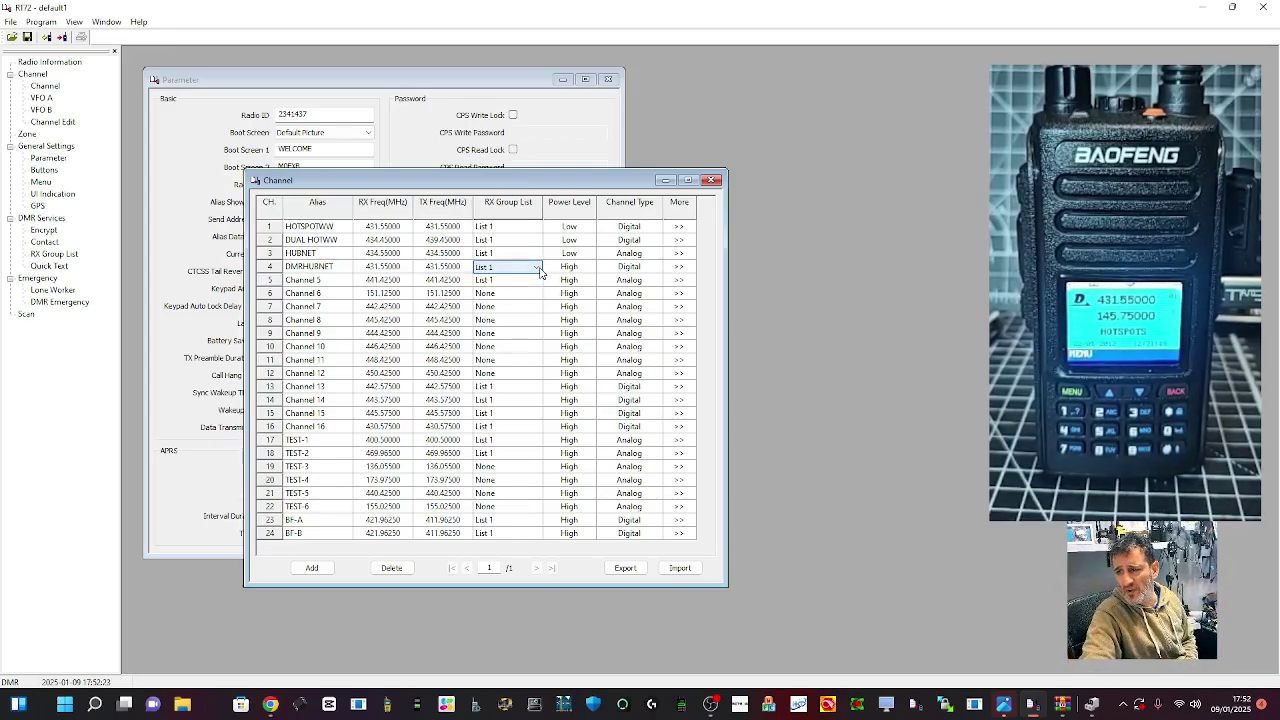
pyautogui.click(575, 270)
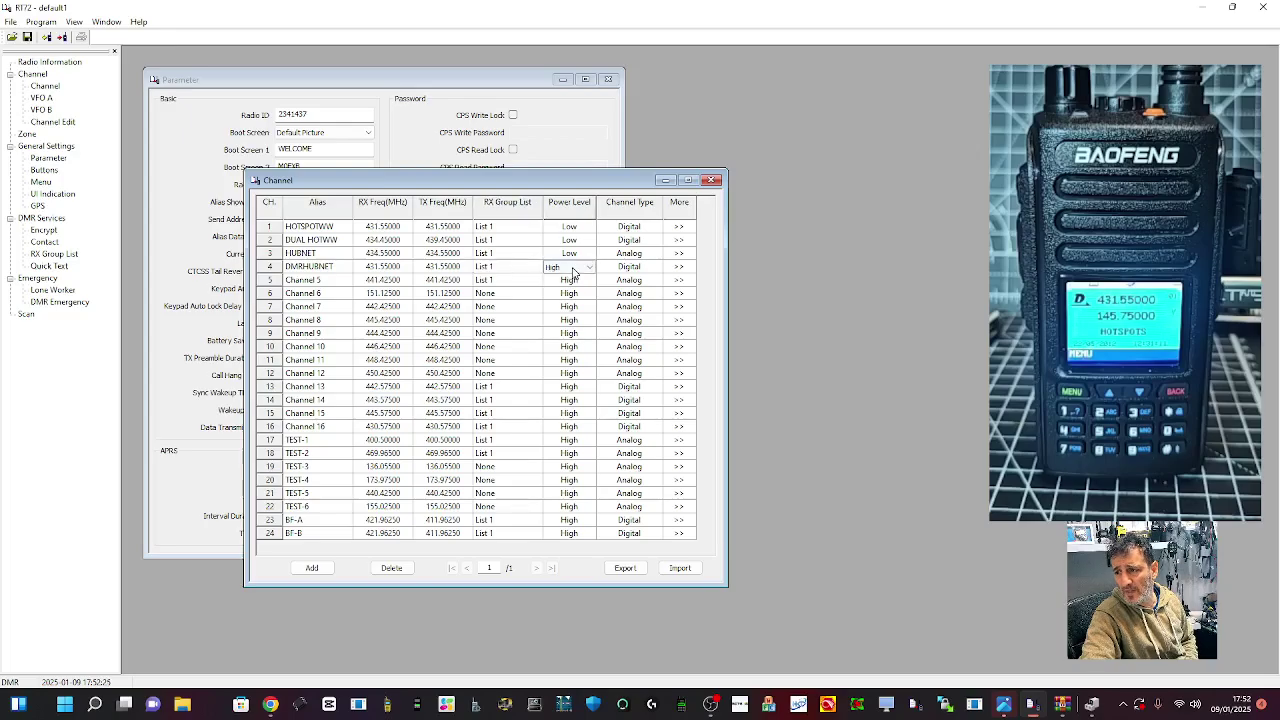
pyautogui.click(588, 268)
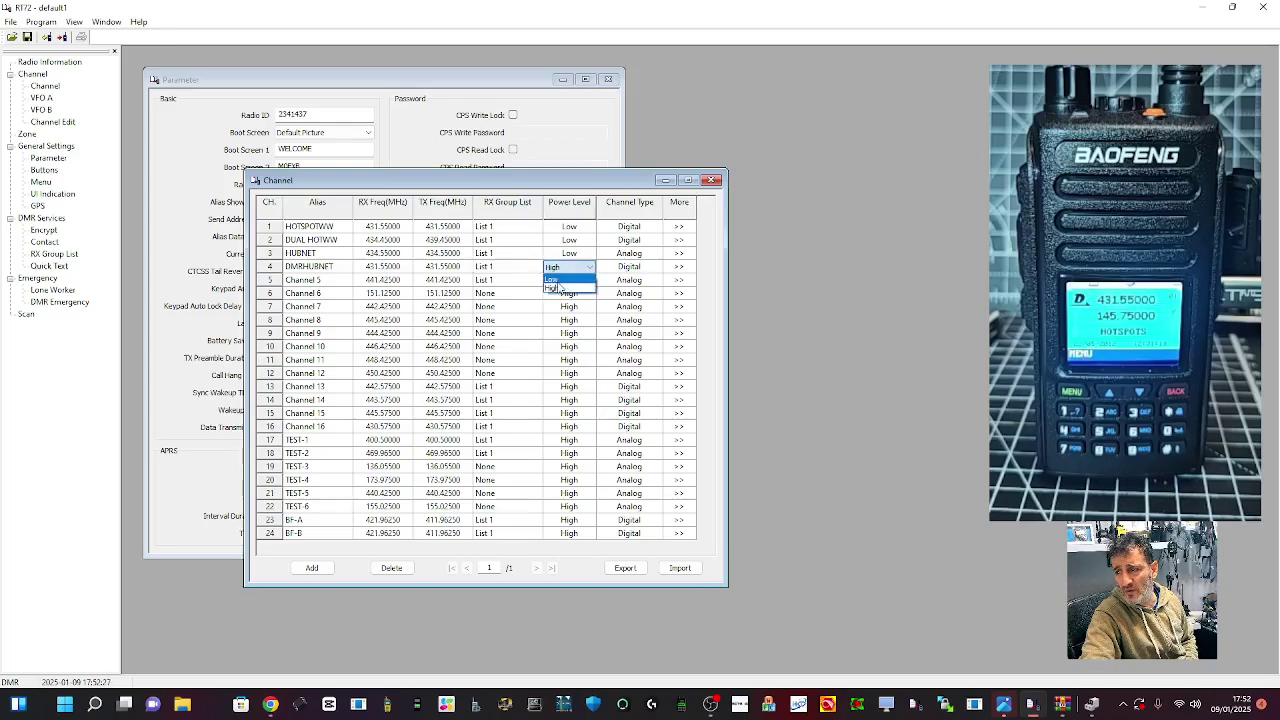
pyautogui.click(553, 279)
pyautogui.click(628, 270)
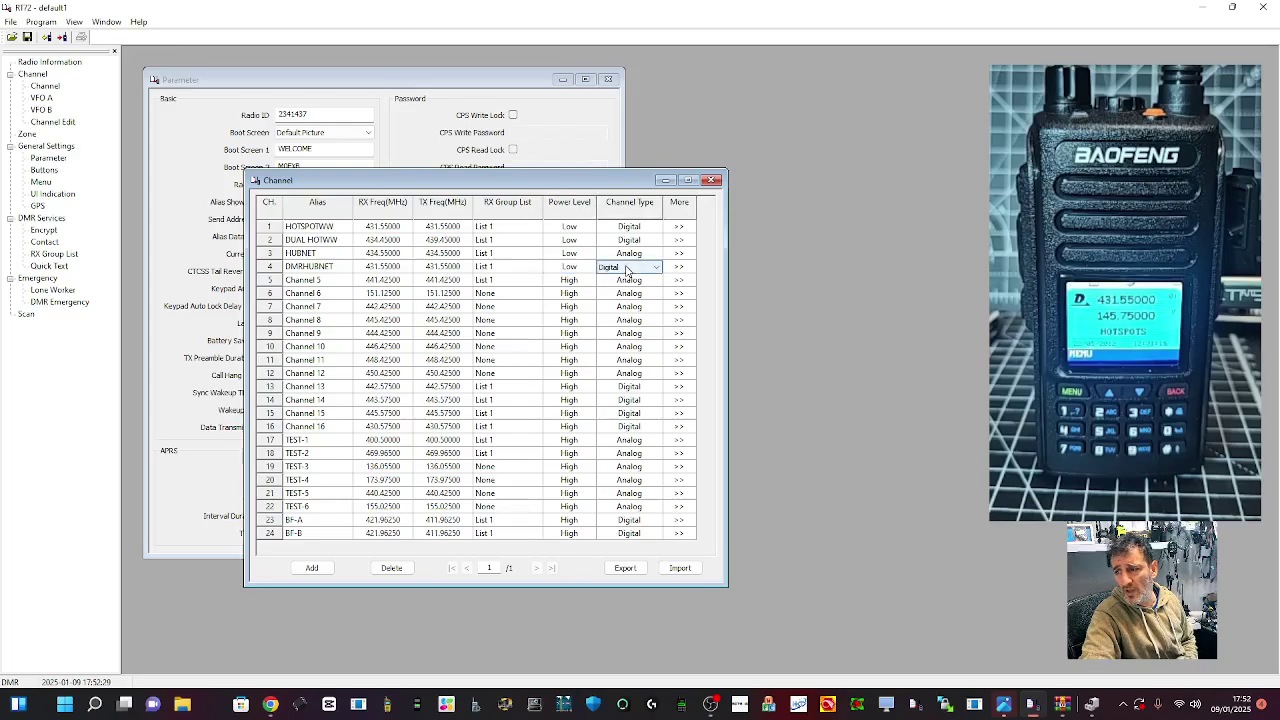
pyautogui.click(658, 270)
pyautogui.click(658, 270)
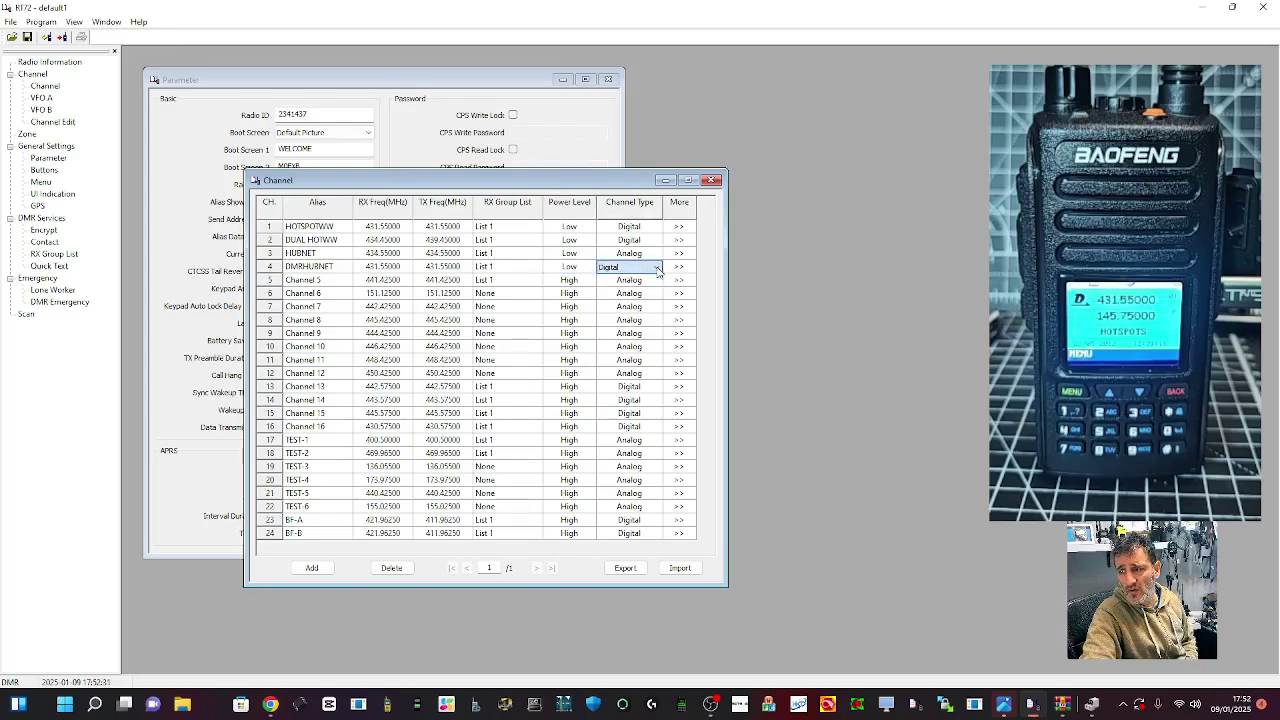
pyautogui.click(658, 270)
pyautogui.click(658, 270)
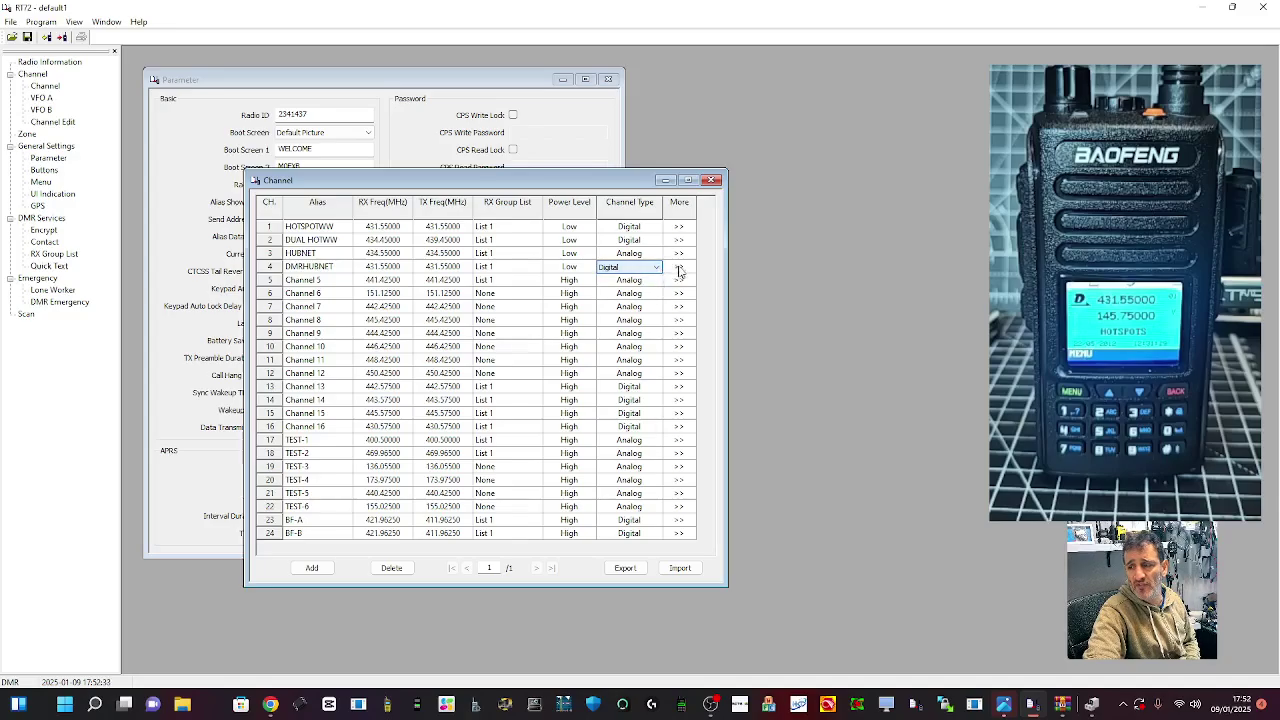
pyautogui.click(678, 267)
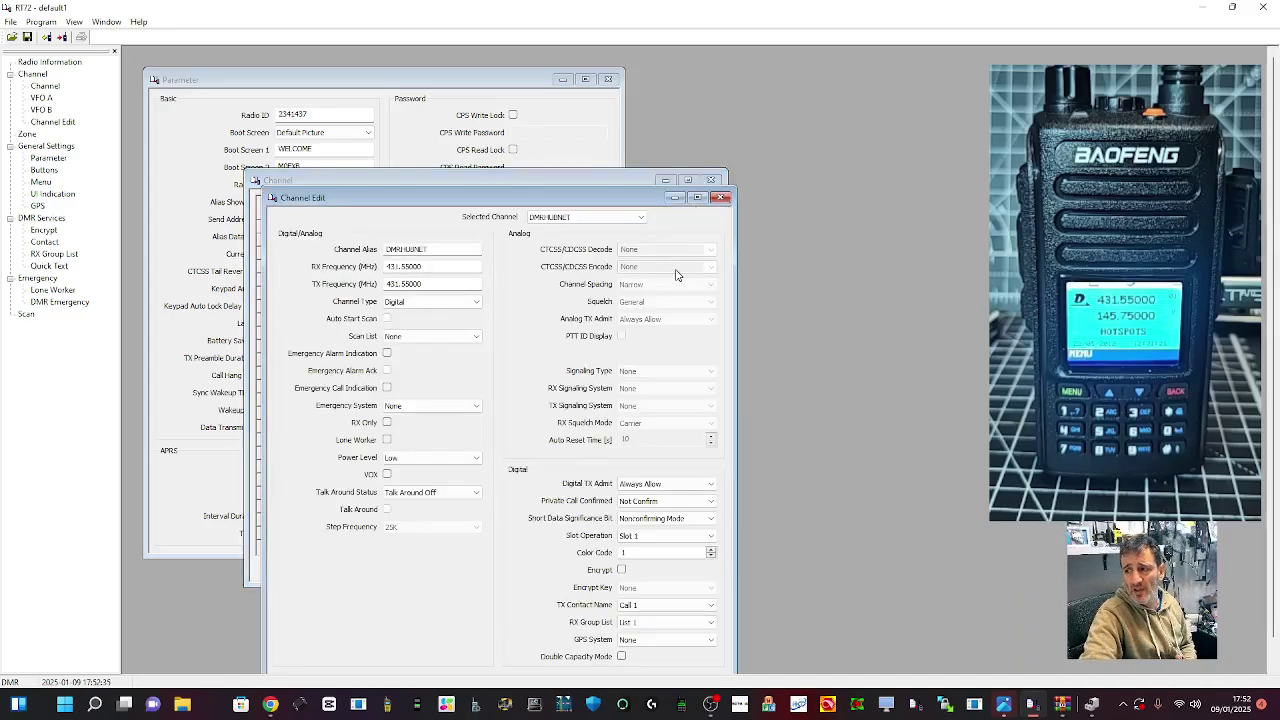
pyautogui.moveTo(610, 192); pyautogui.dragTo(500, 78)
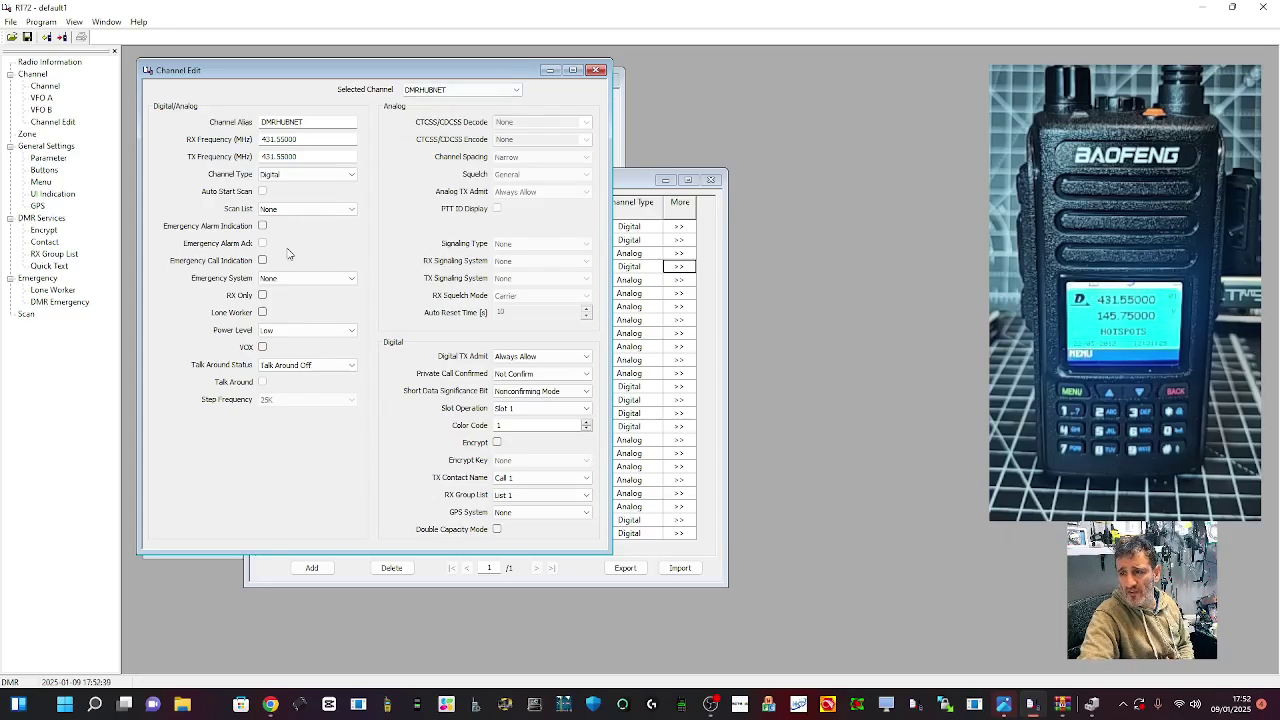
pyautogui.click(590, 411)
pyautogui.click(590, 411)
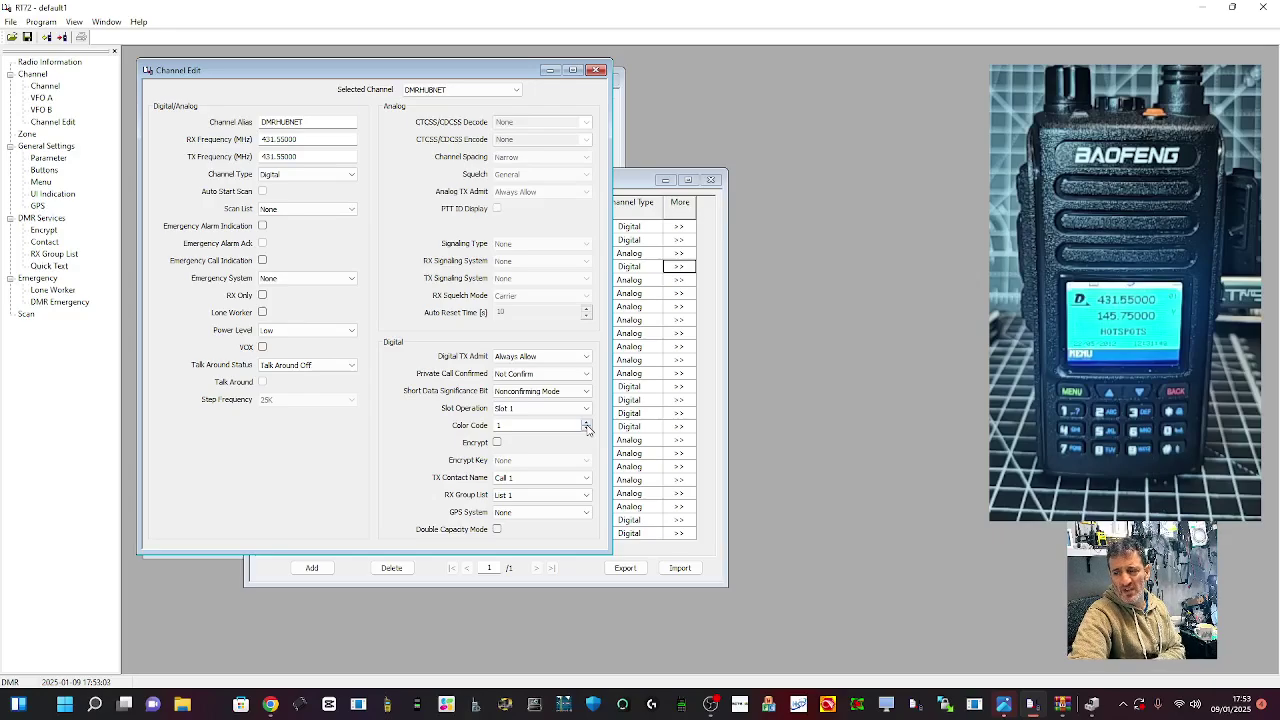
pyautogui.click(587, 424)
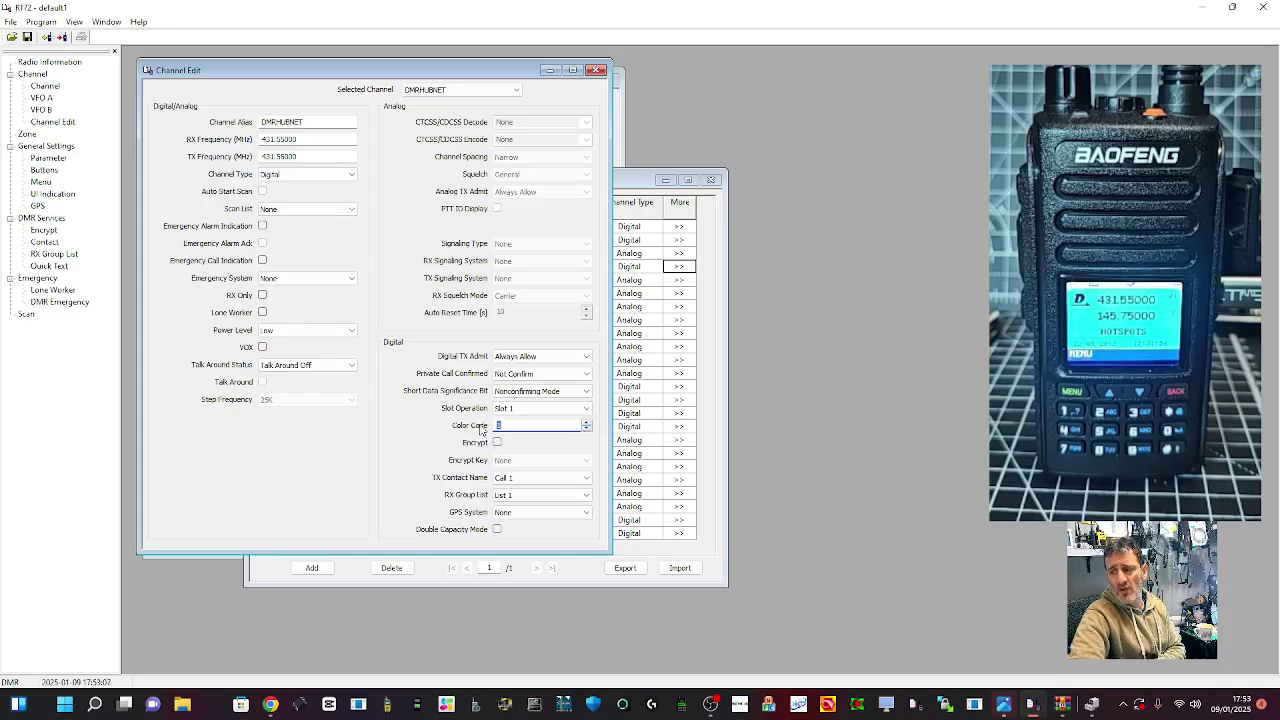
pyautogui.click(588, 408)
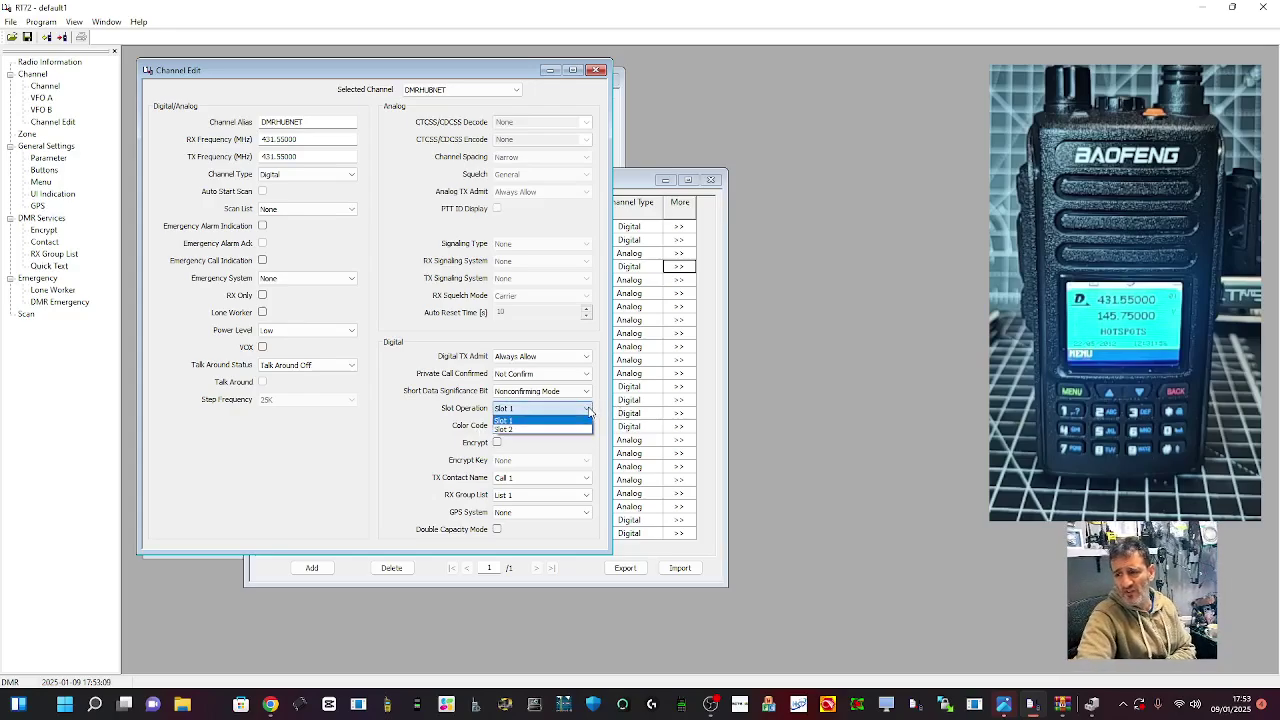
pyautogui.click(588, 409)
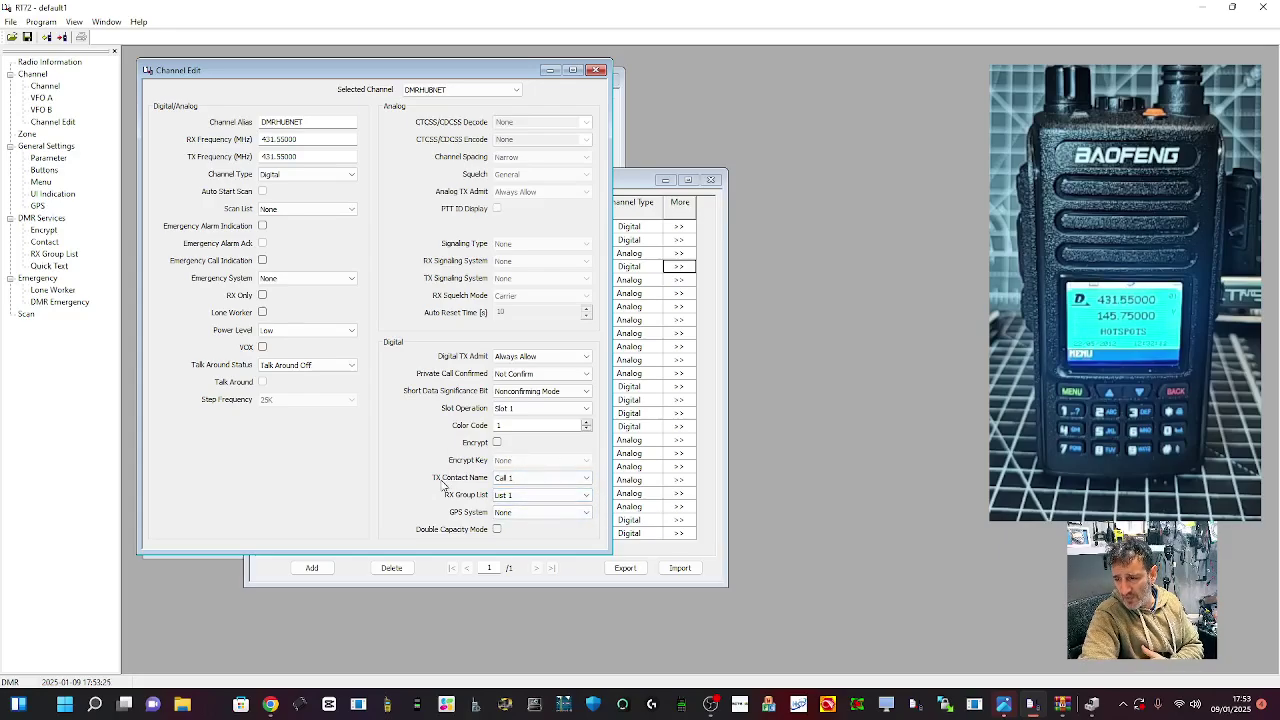
# Set DMRHUBNET's TX Contact to 23526 and close its Channel Edit window
pyautogui.click(588, 481)
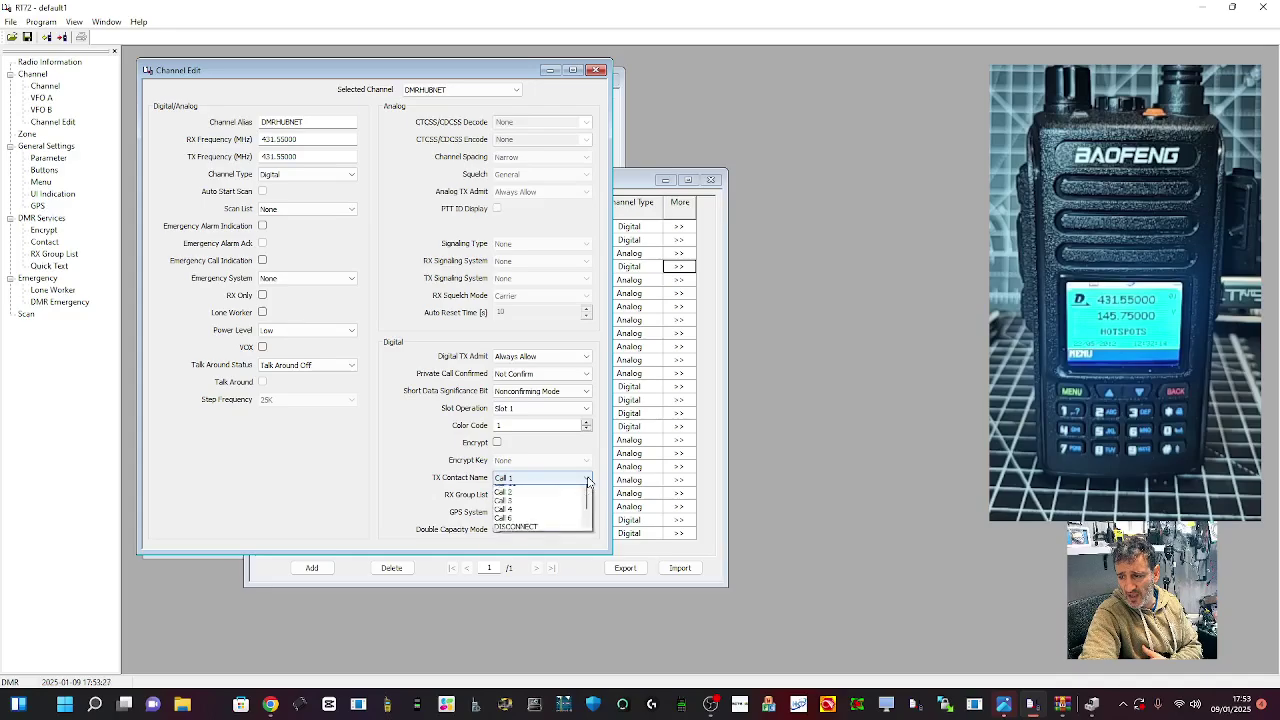
pyautogui.moveTo(590, 522); pyautogui.dragTo(587, 505)
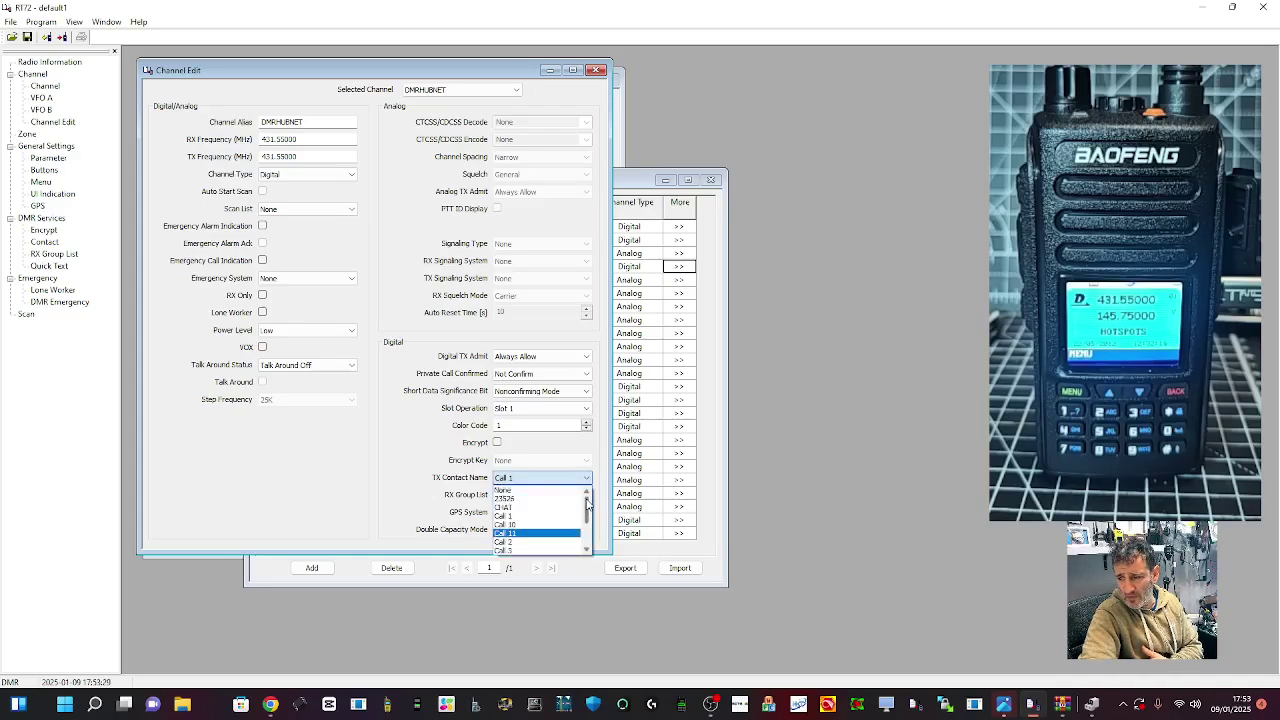
pyautogui.click(505, 498)
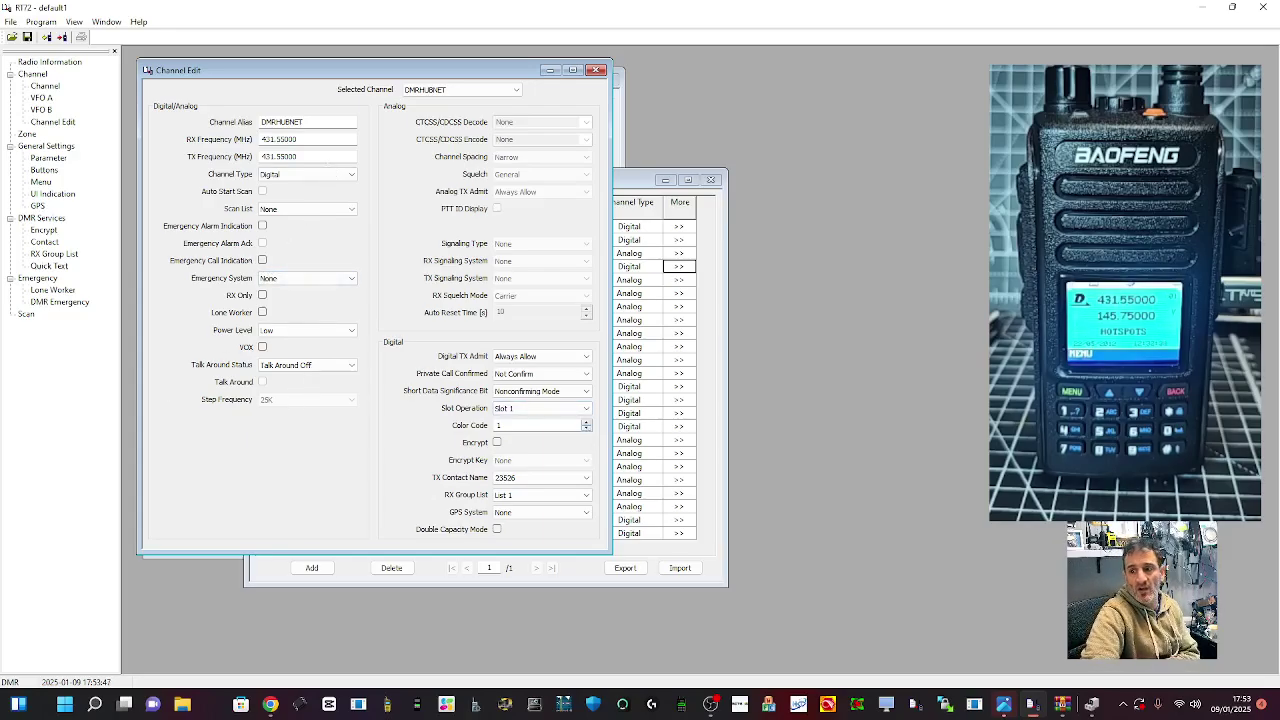
pyautogui.click(597, 72)
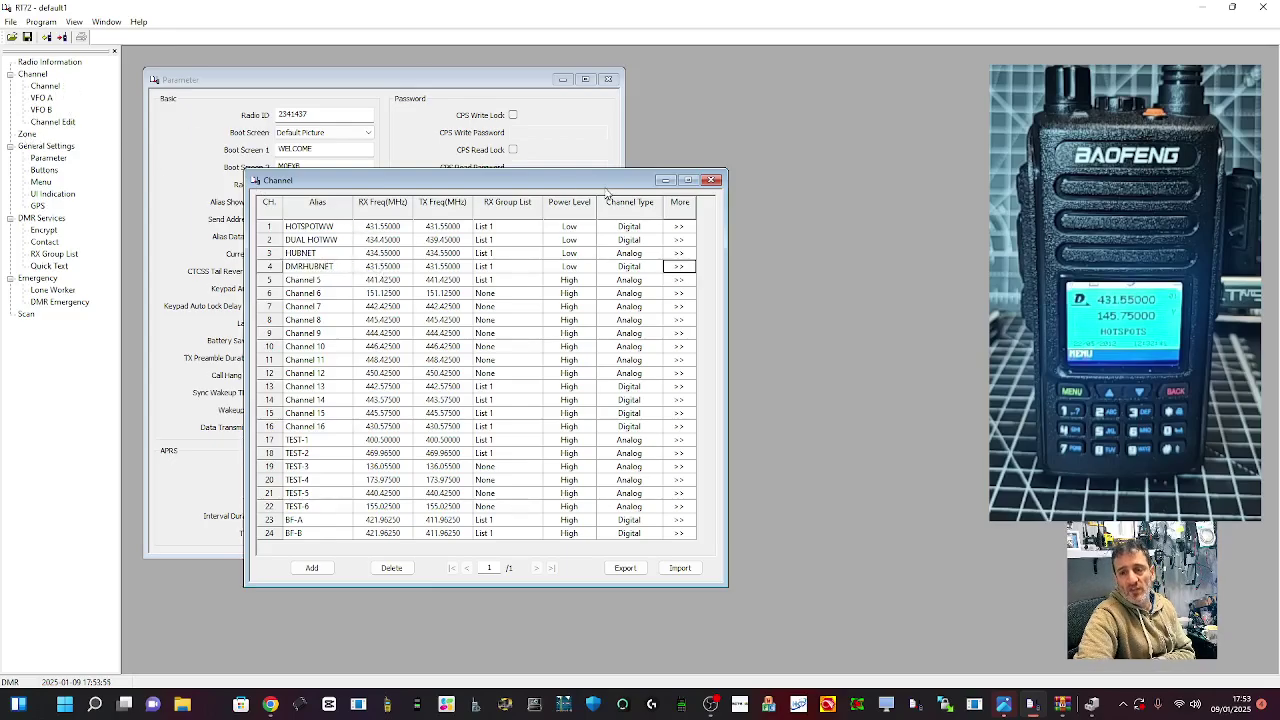
# Add two new zones and rename them REPEATERS and PMR
pyautogui.click(27, 134)
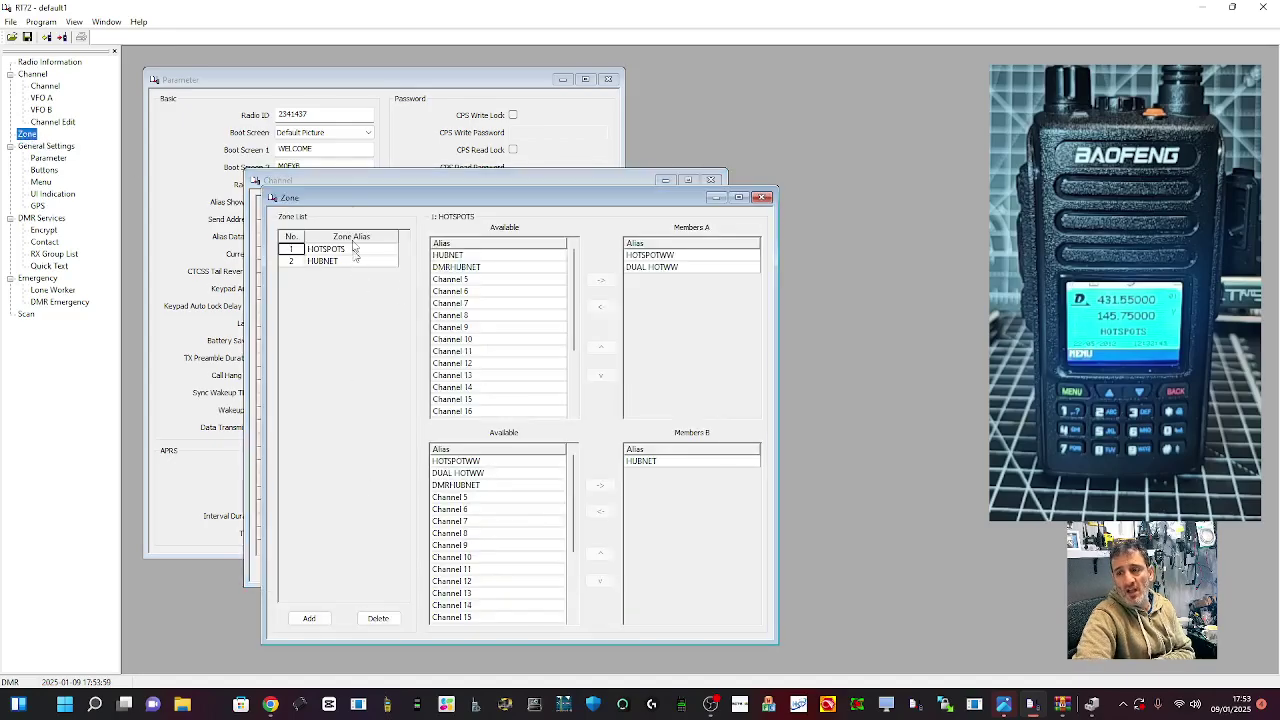
pyautogui.click(309, 618)
pyautogui.click(309, 618)
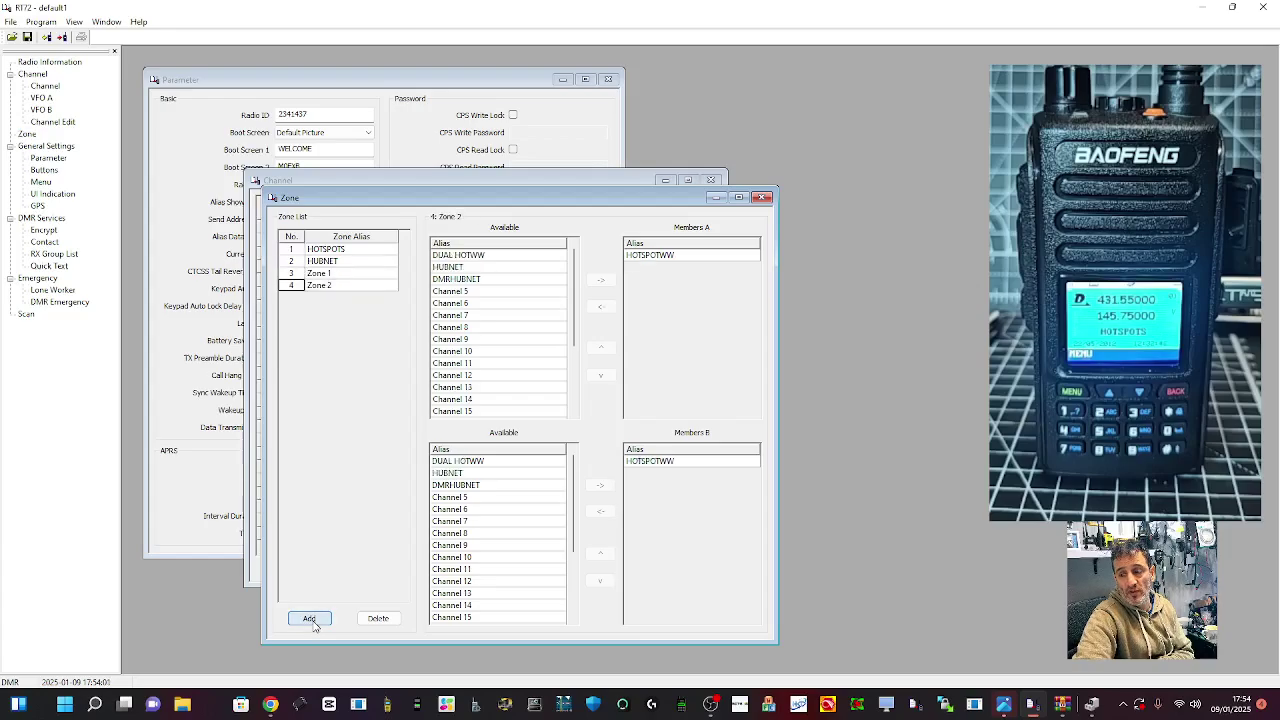
pyautogui.doubleClick(320, 273)
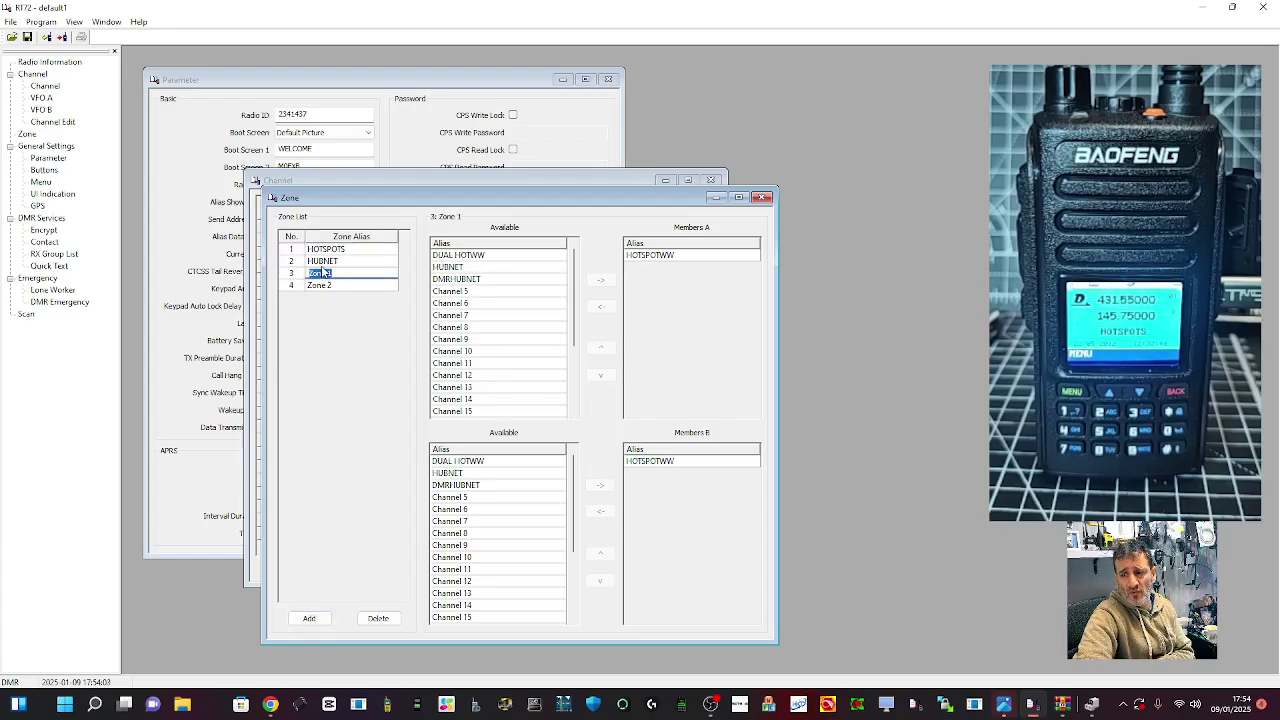
pyautogui.write('REPEAT')
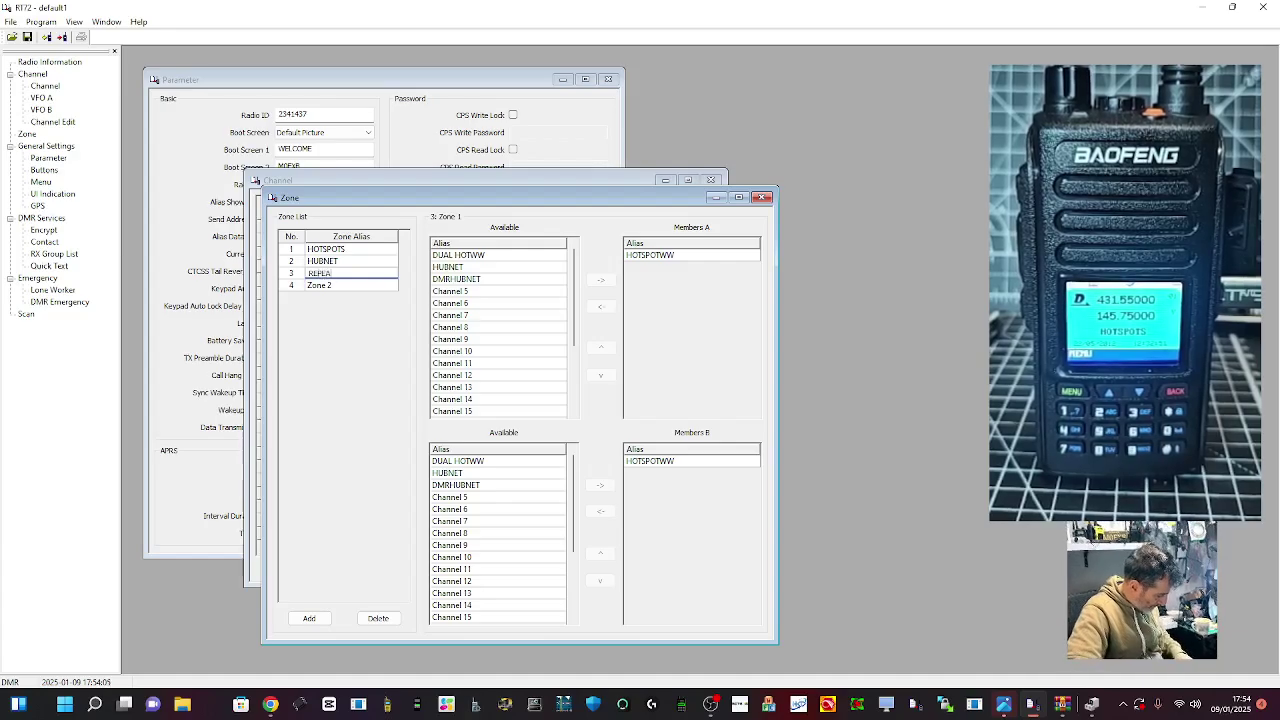
pyautogui.write('ERS')
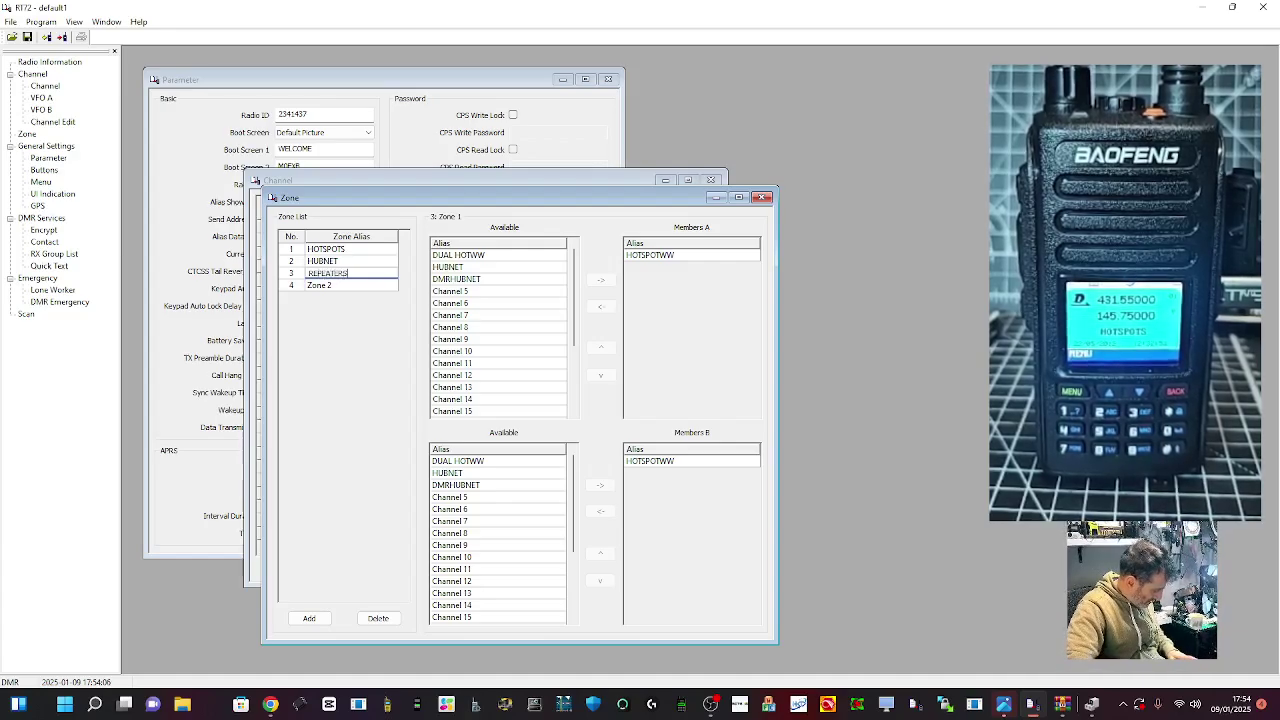
pyautogui.doubleClick(342, 287)
pyautogui.write('DMR')
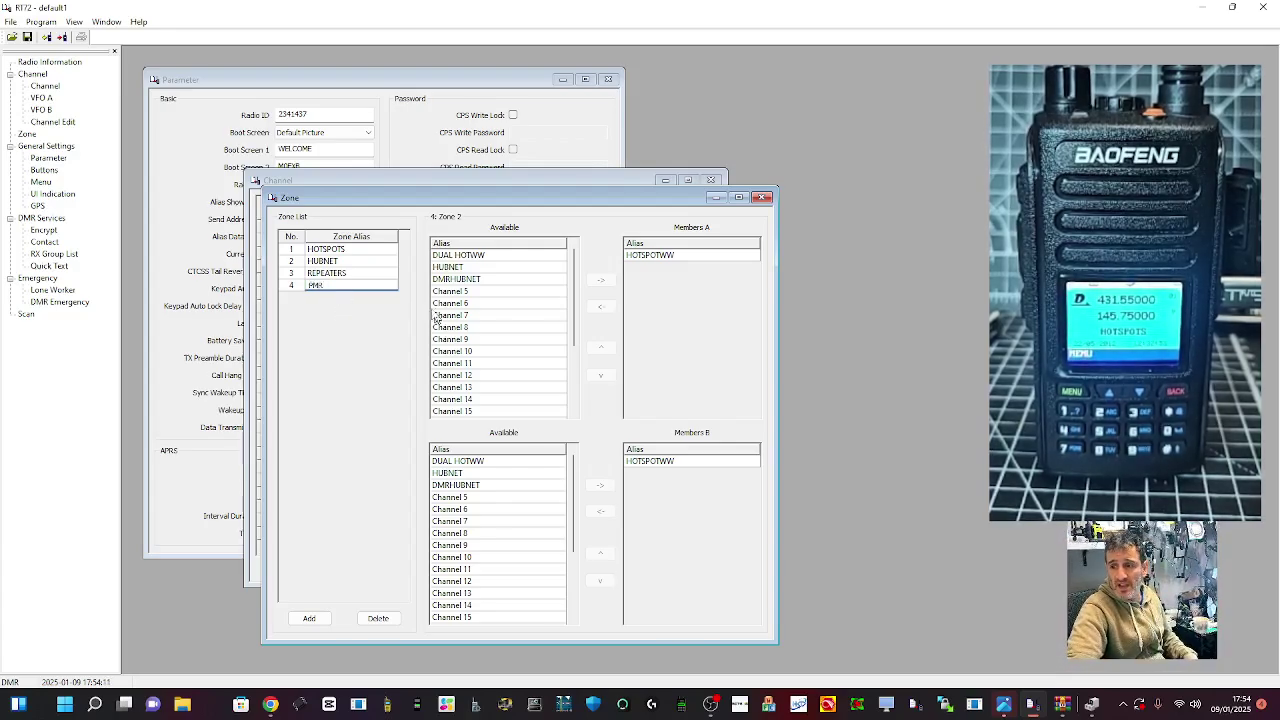
pyautogui.doubleClick(340, 249)
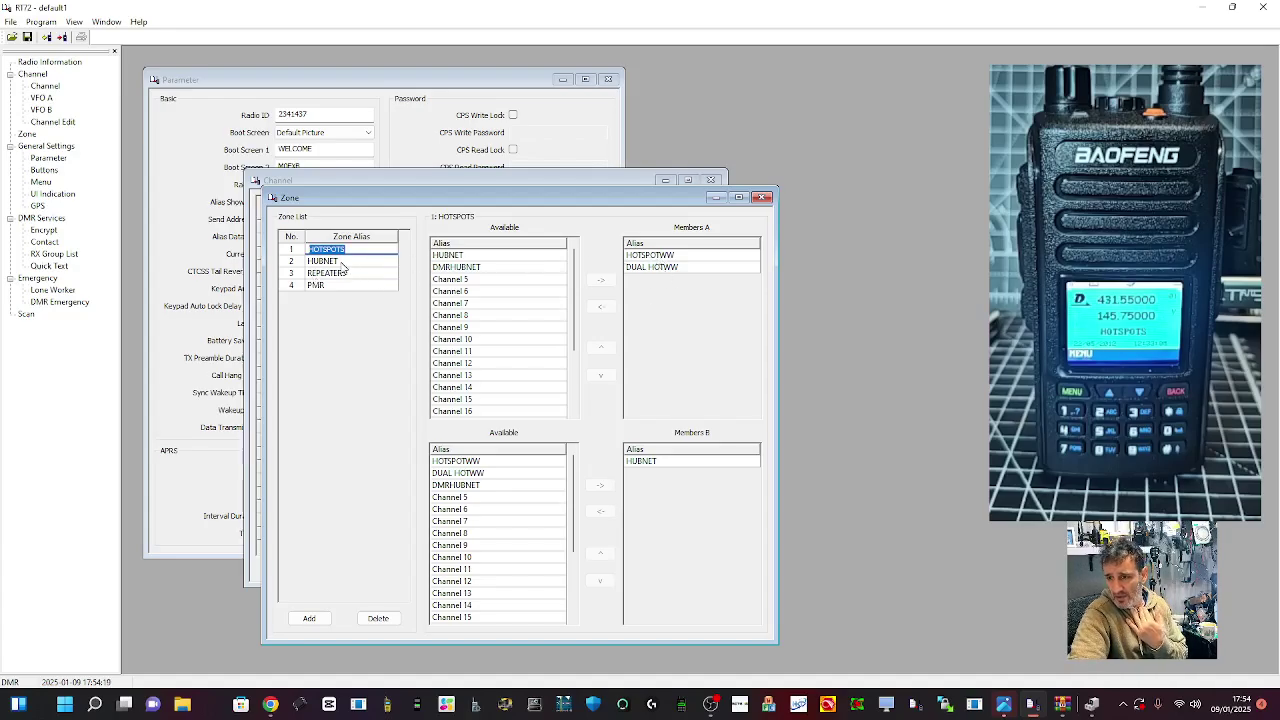
# Add DMRHUBNET to the HOTSPOTS zone and review the REPEATERS and PMR zones
pyautogui.click(475, 268)
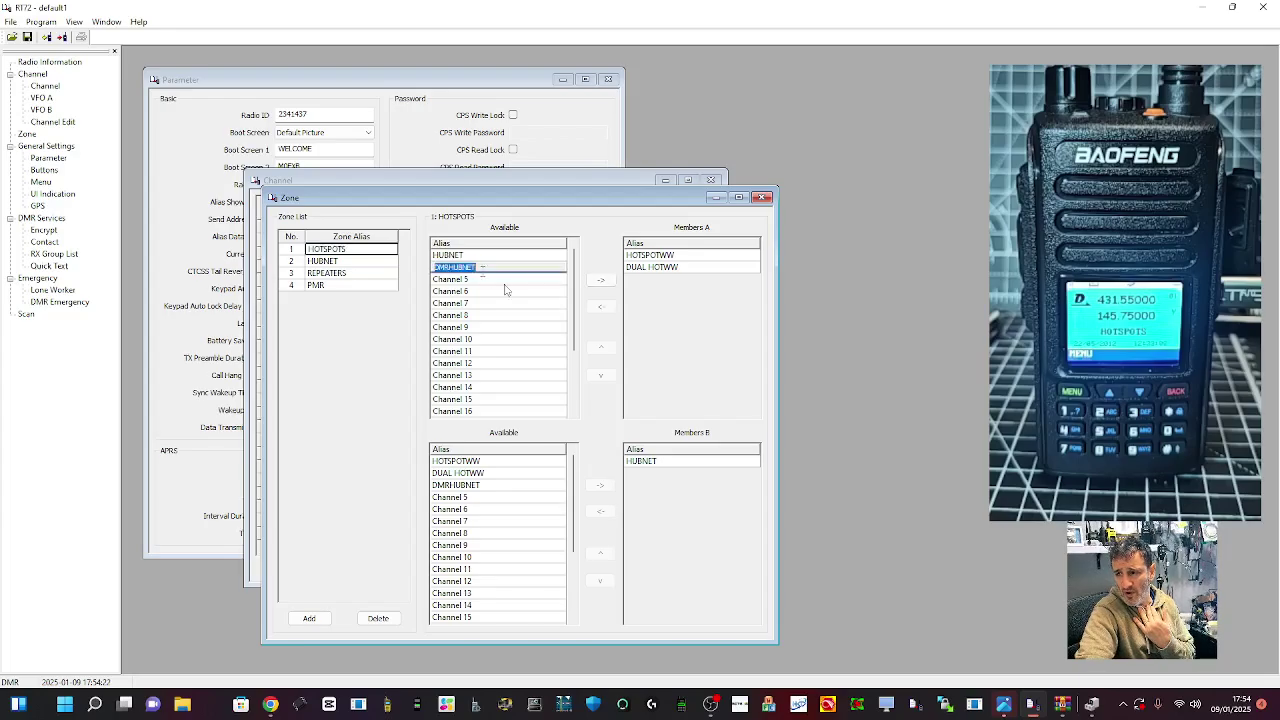
pyautogui.click(600, 281)
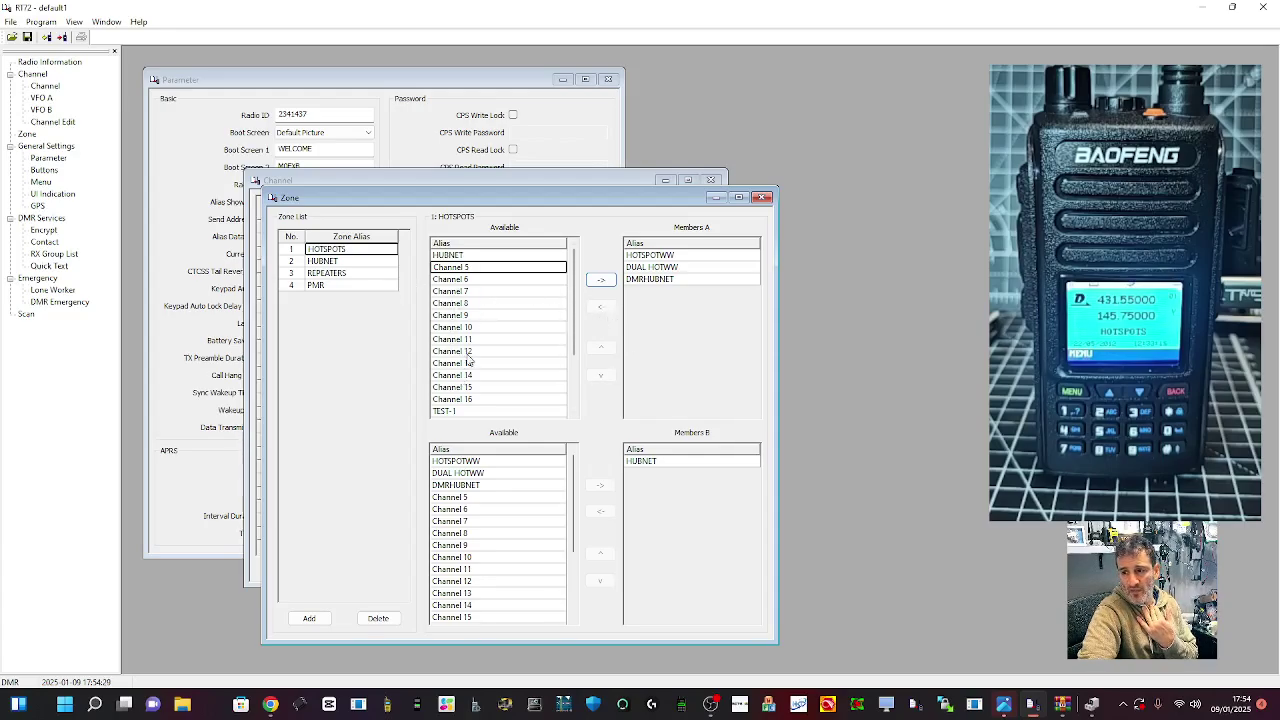
pyautogui.scroll(-2, 467, 360)
pyautogui.scroll(-1, 467, 360)
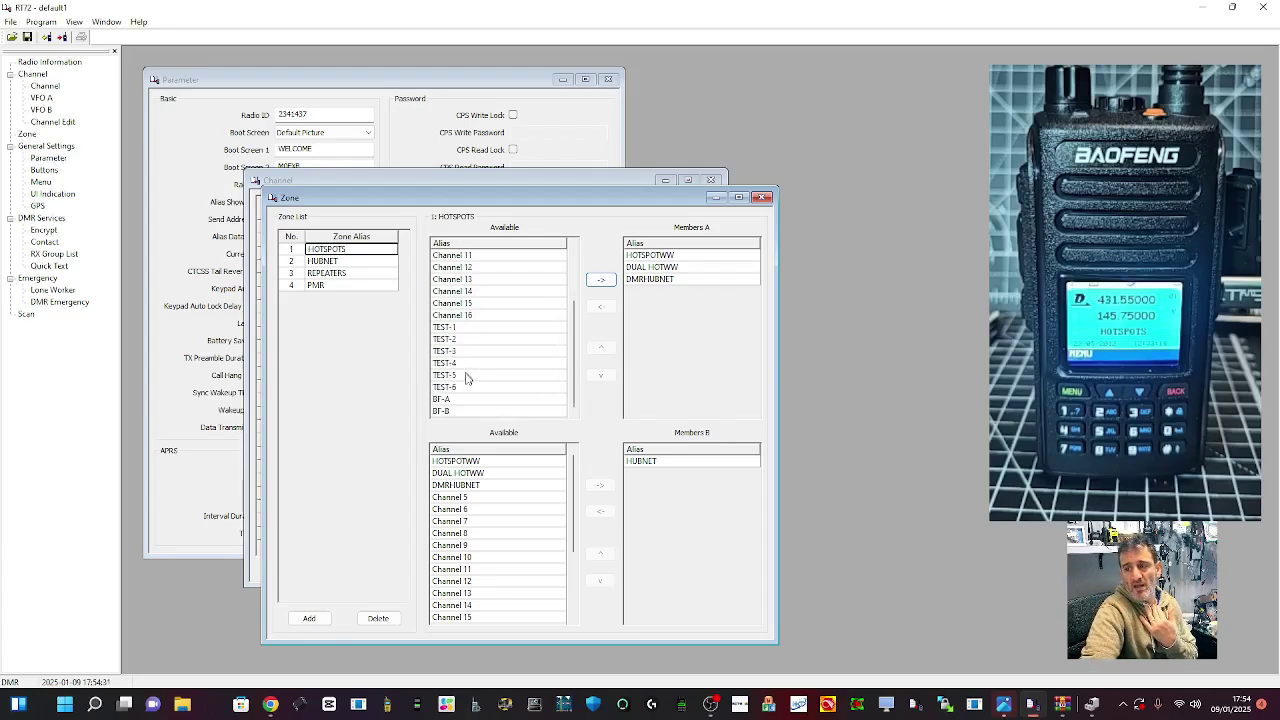
pyautogui.scroll(3, 450, 342)
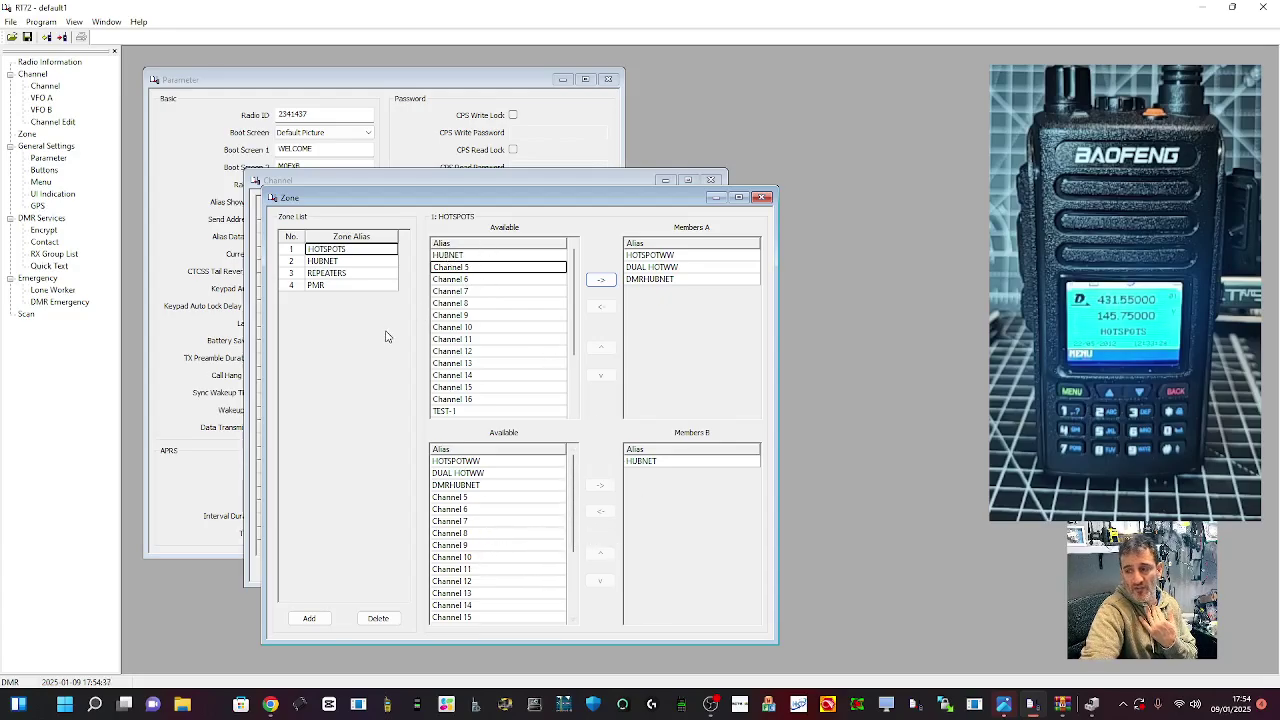
pyautogui.click(338, 273)
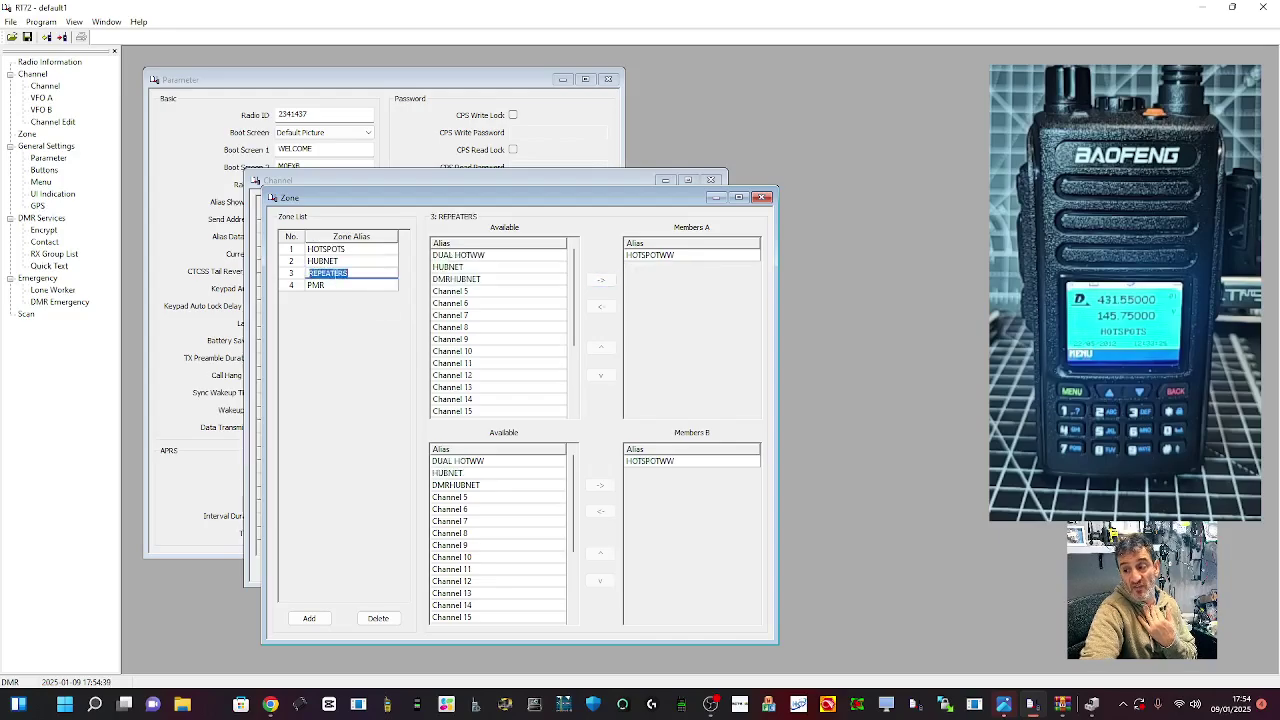
pyautogui.click(342, 285)
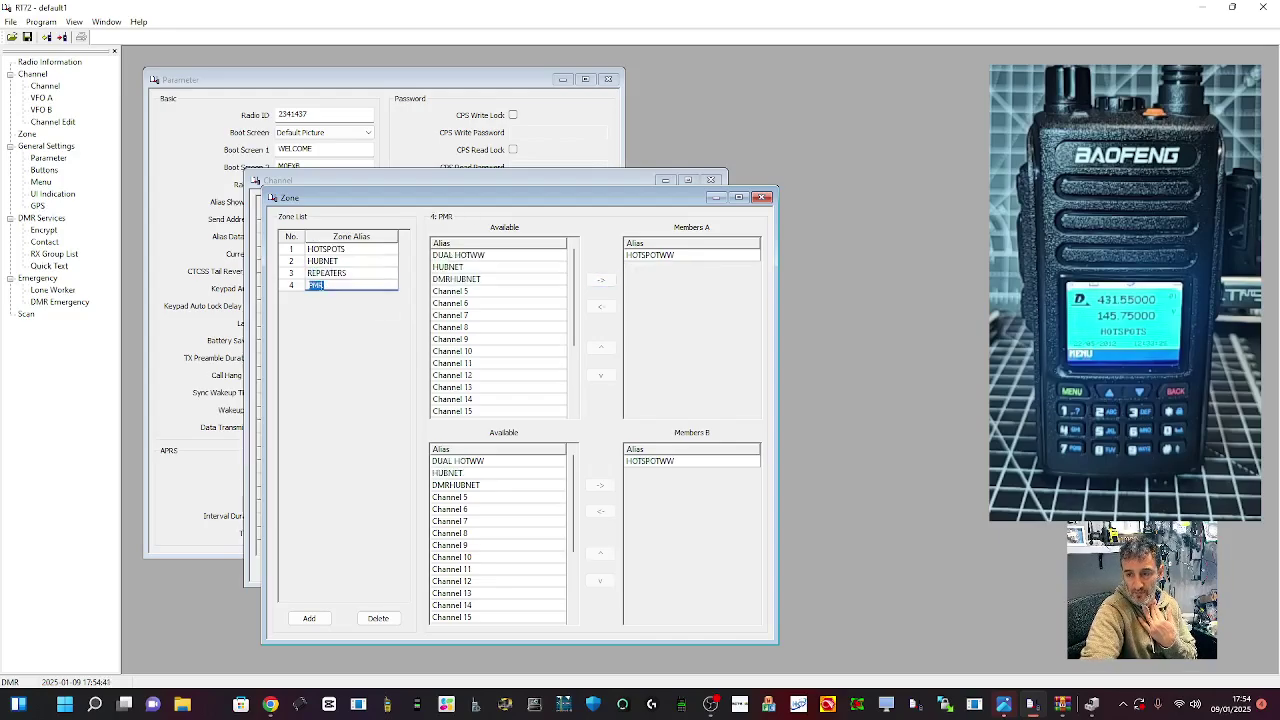
pyautogui.press('BackSpace')
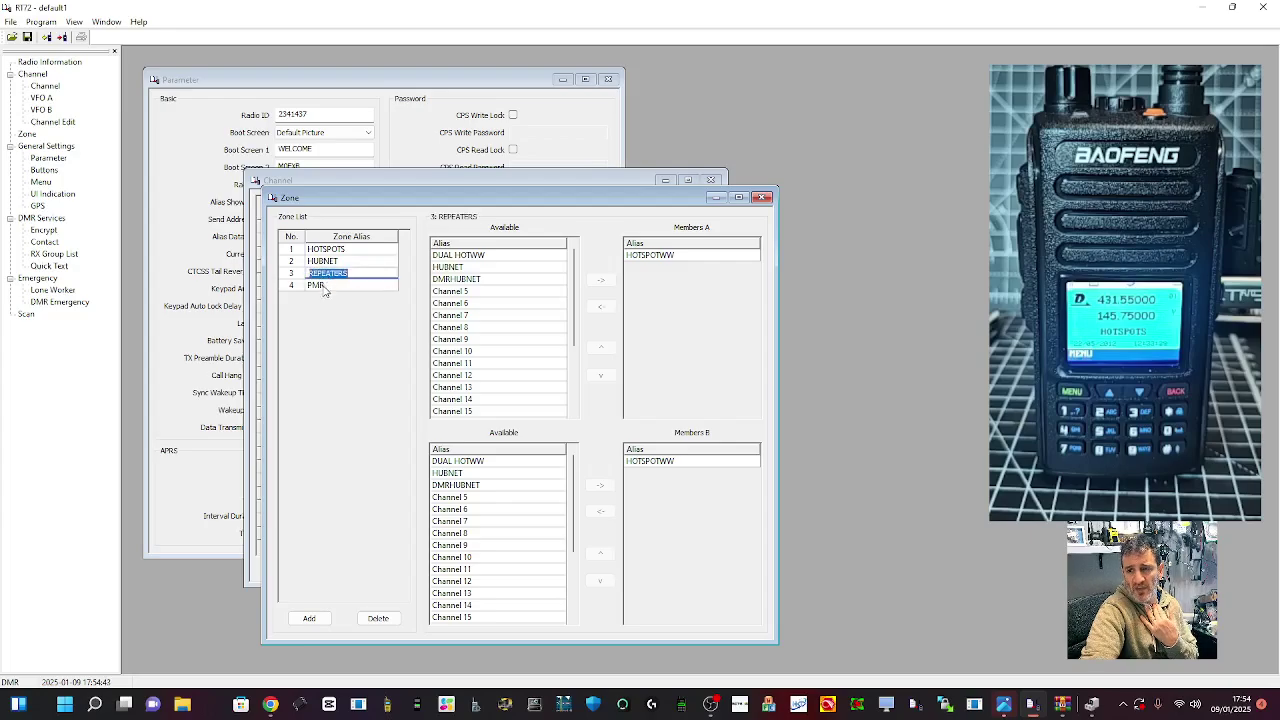
pyautogui.click(322, 287)
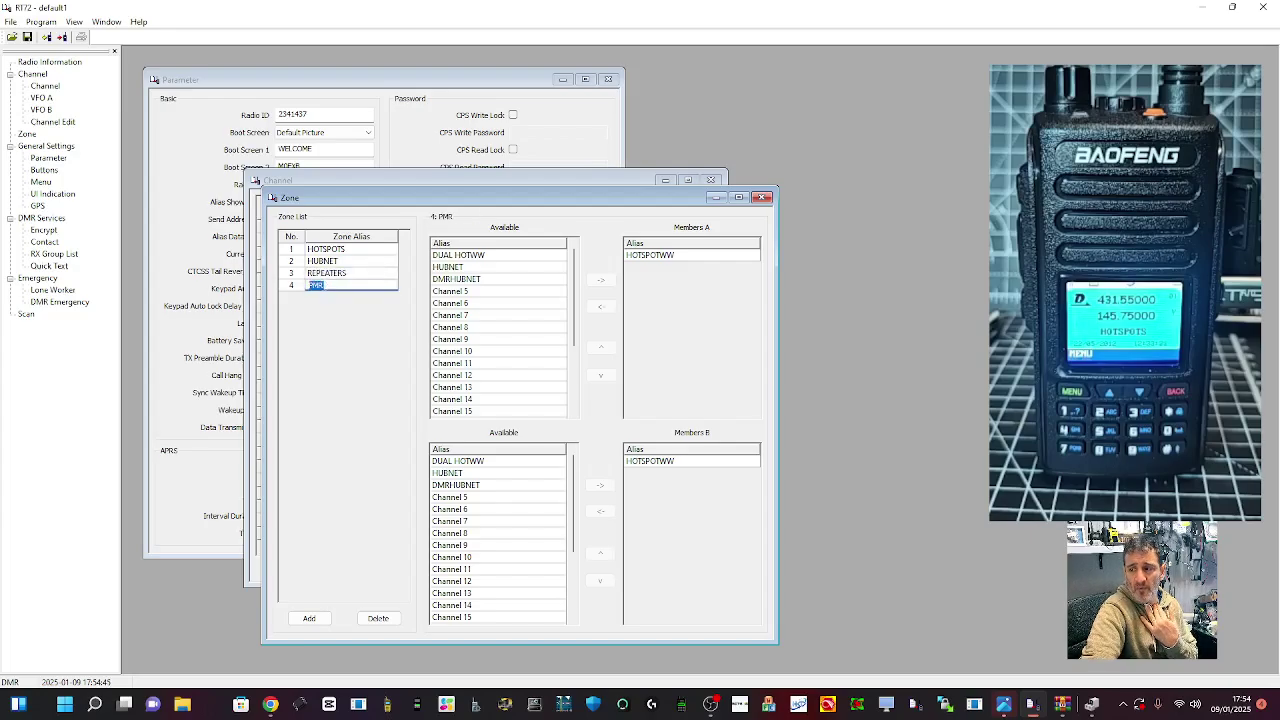
# Select the HUBNET zone and add the HUBNET channel to its A members
pyautogui.click(329, 262)
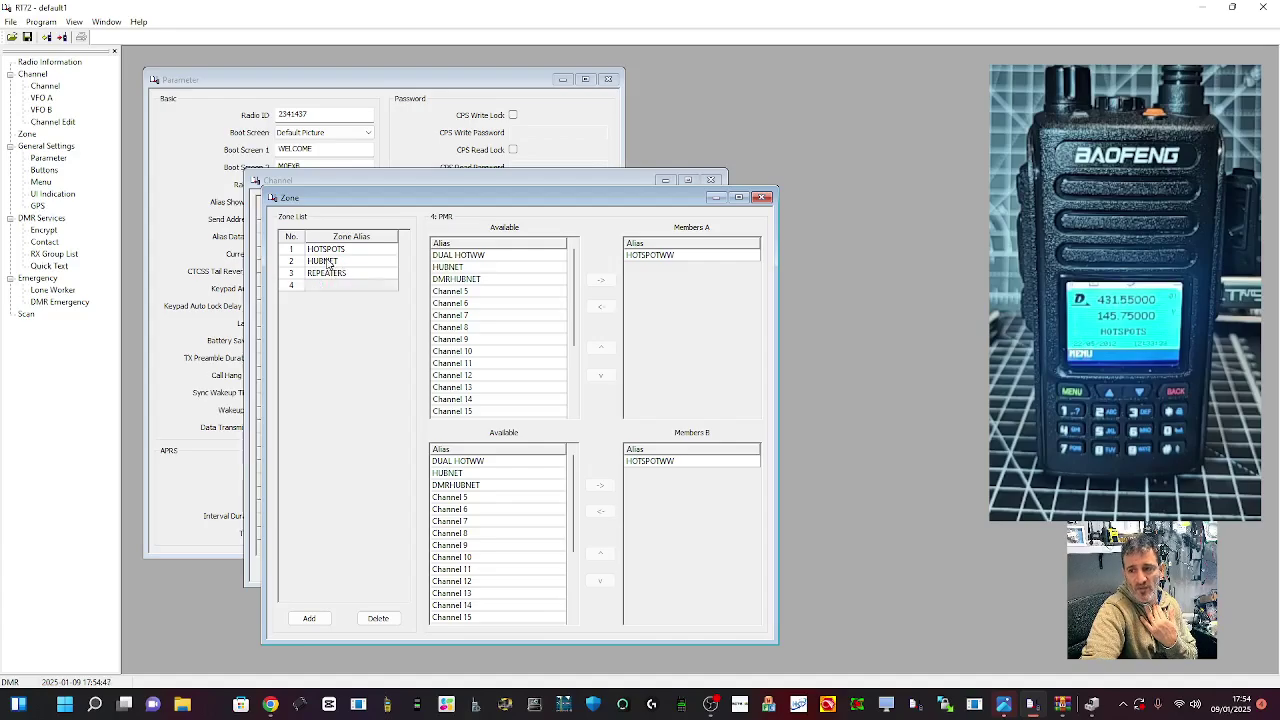
pyautogui.click(326, 251)
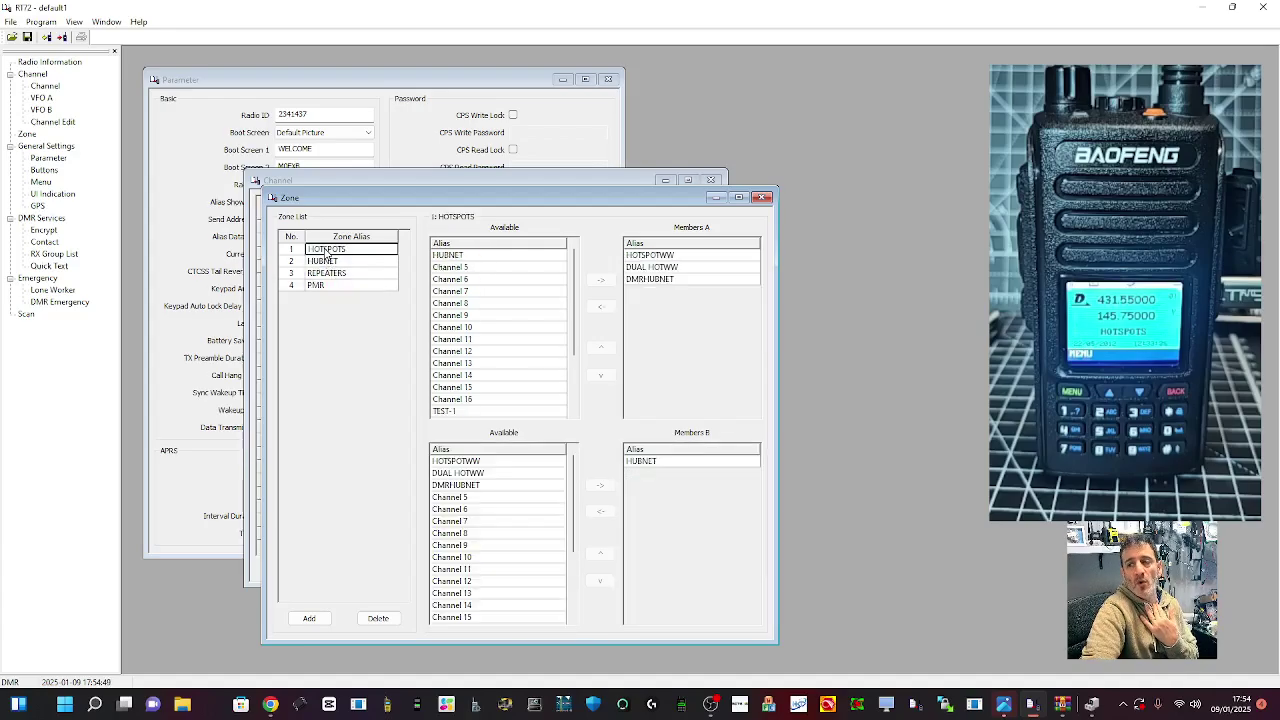
pyautogui.click(329, 262)
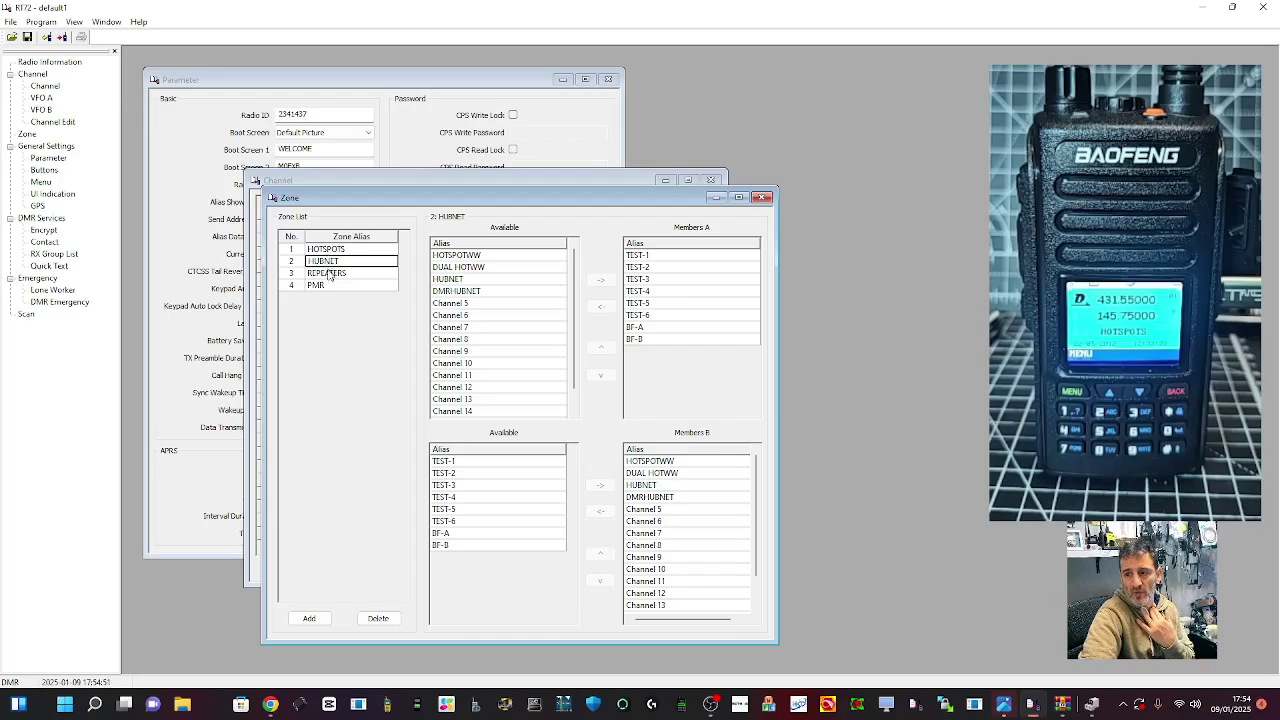
pyautogui.click(330, 274)
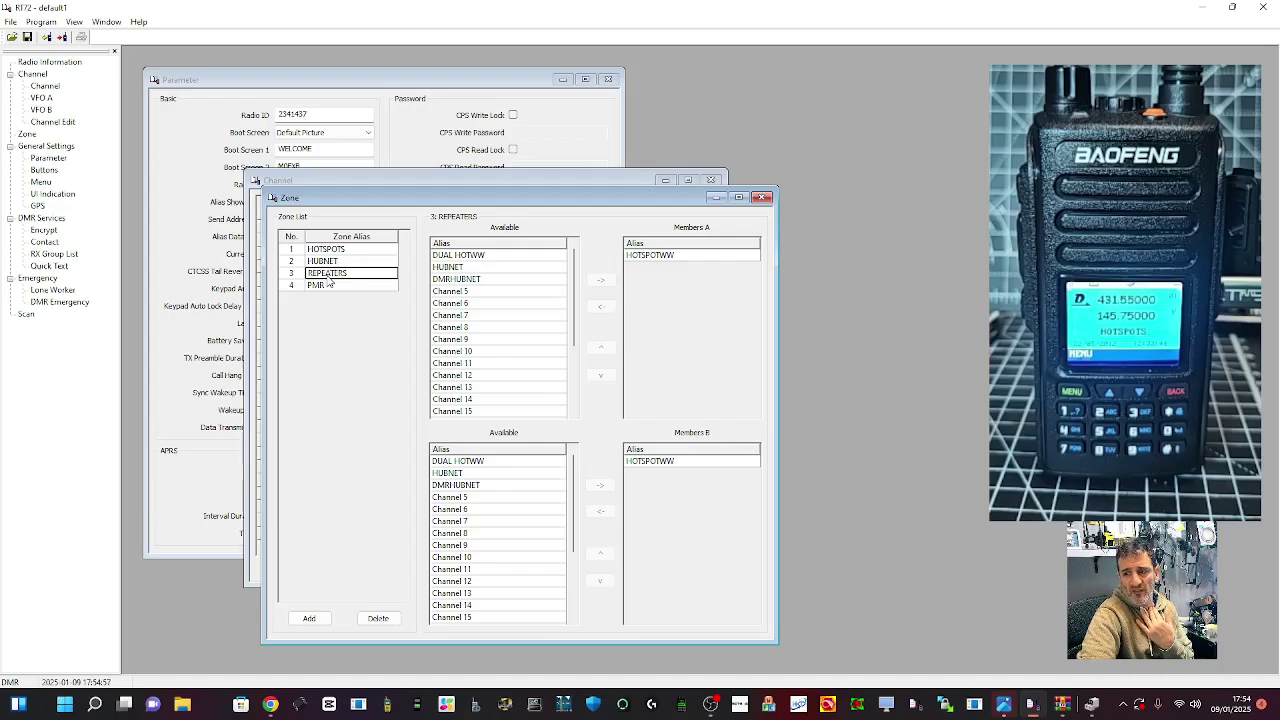
pyautogui.click(330, 265)
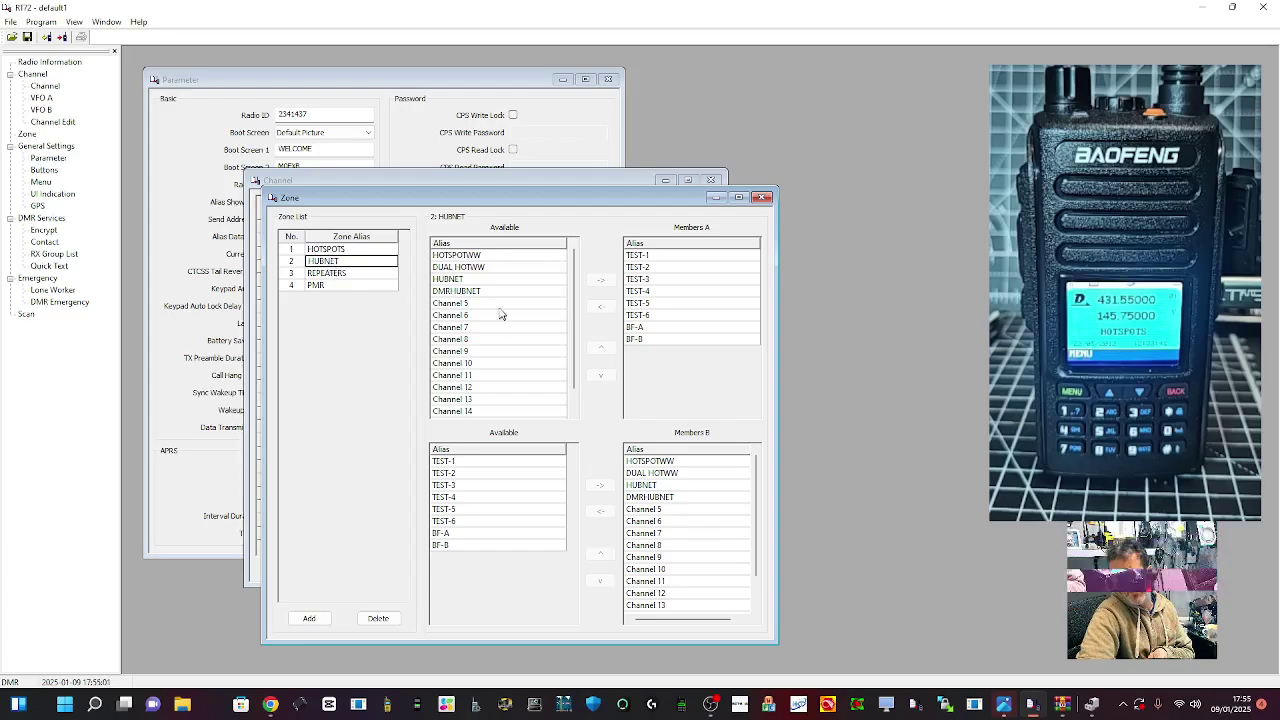
pyautogui.click(478, 283)
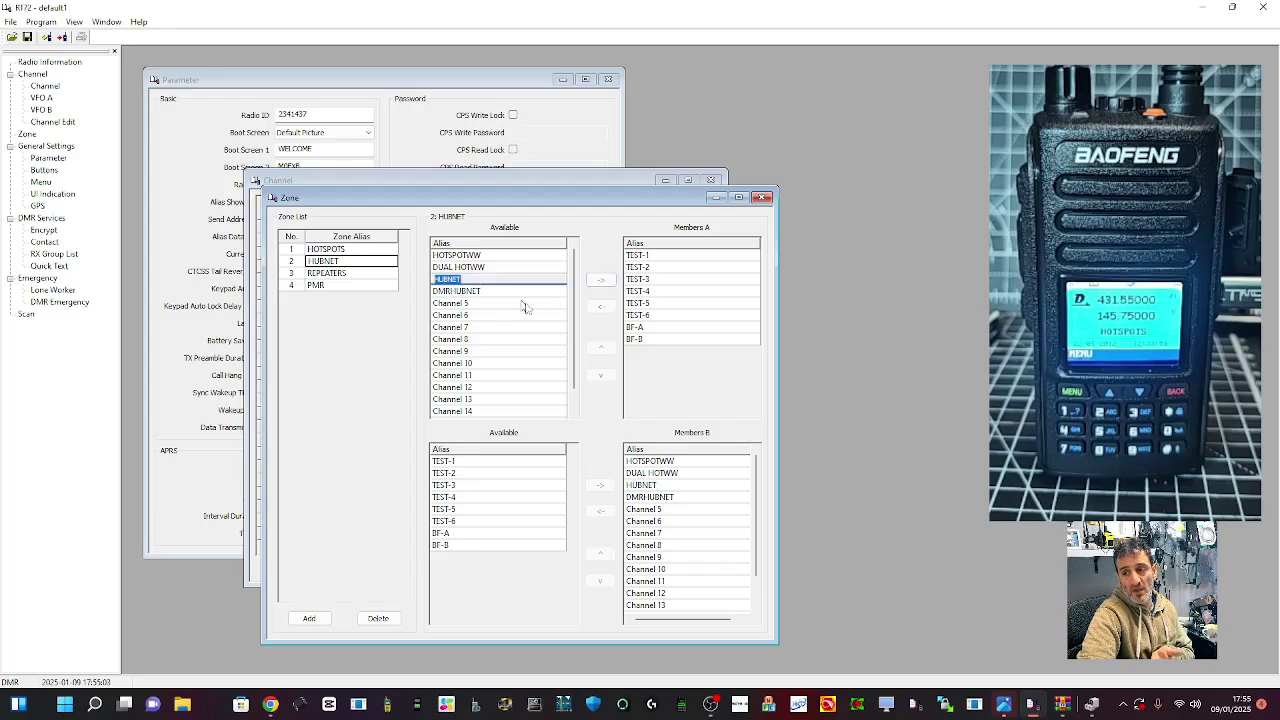
pyautogui.click(601, 280)
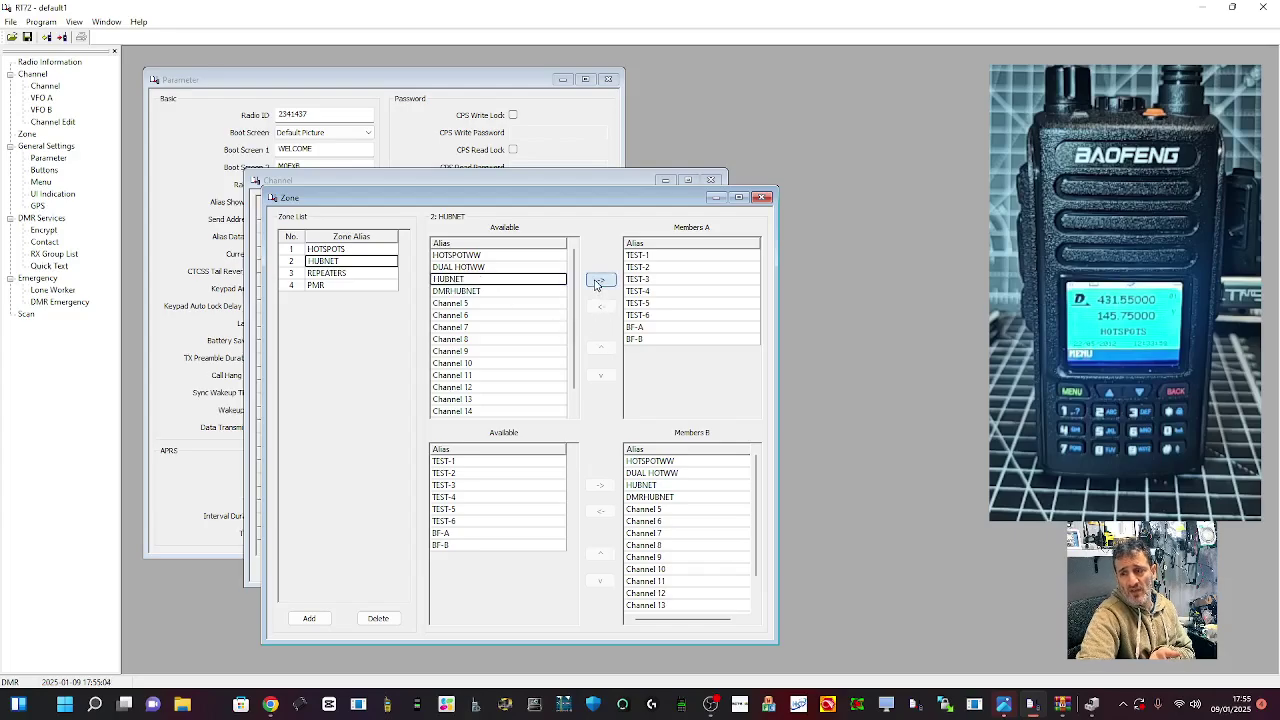
# Remove the BF and TEST channels from HUBNET's A members, leaving only HUBNET
pyautogui.click(637, 340)
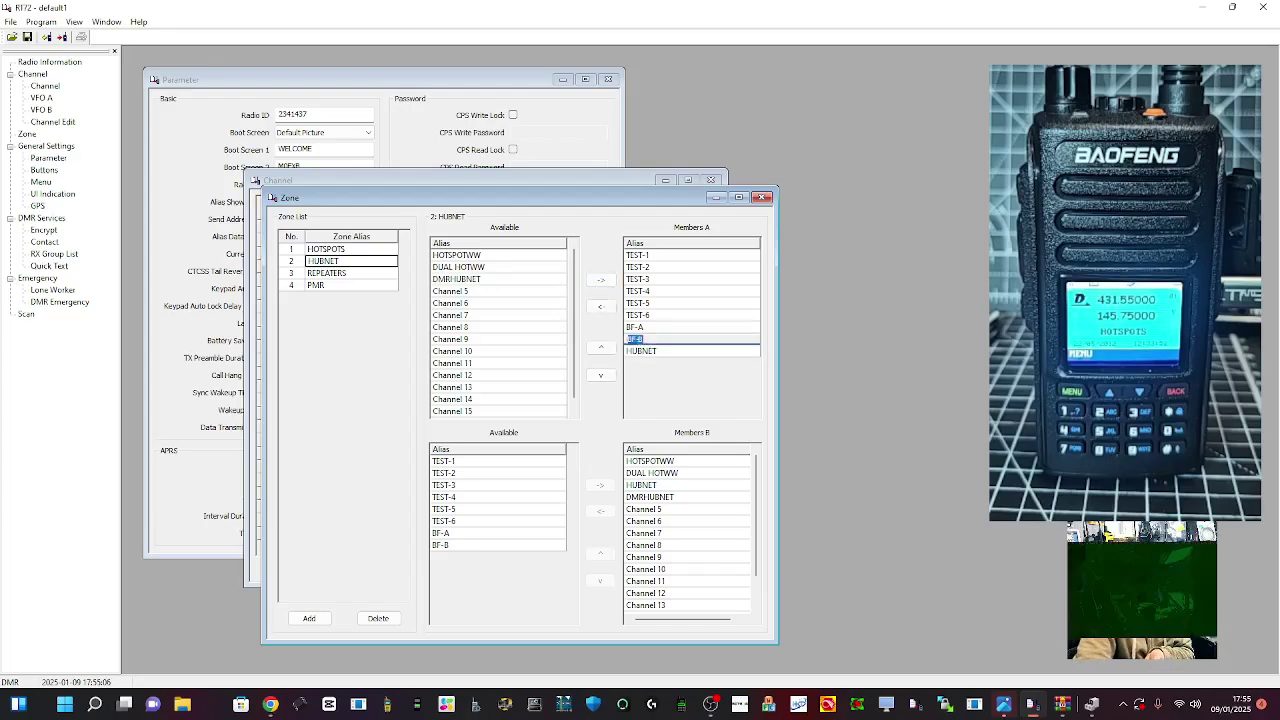
pyautogui.click(599, 308)
pyautogui.click(599, 308)
pyautogui.click(599, 308)
pyautogui.click(599, 308)
pyautogui.click(599, 308)
pyautogui.click(599, 309)
pyautogui.click(599, 309)
pyautogui.click(599, 309)
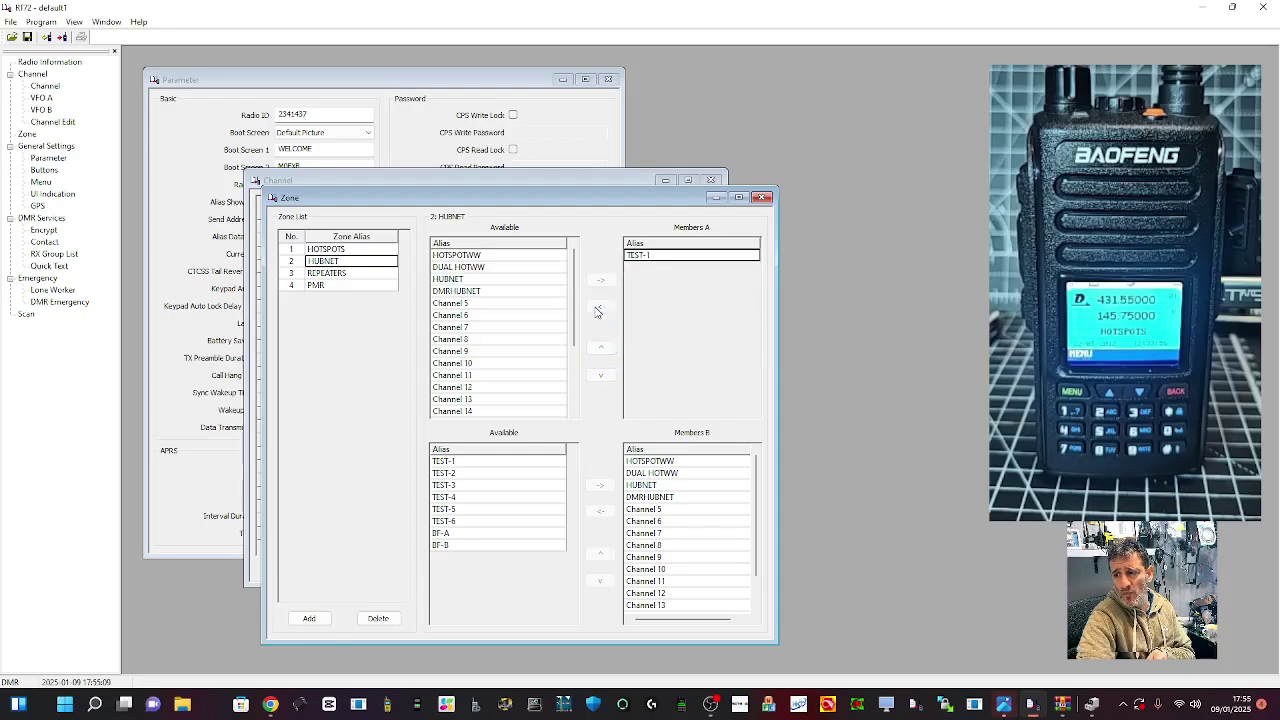
pyautogui.click(503, 281)
pyautogui.click(600, 280)
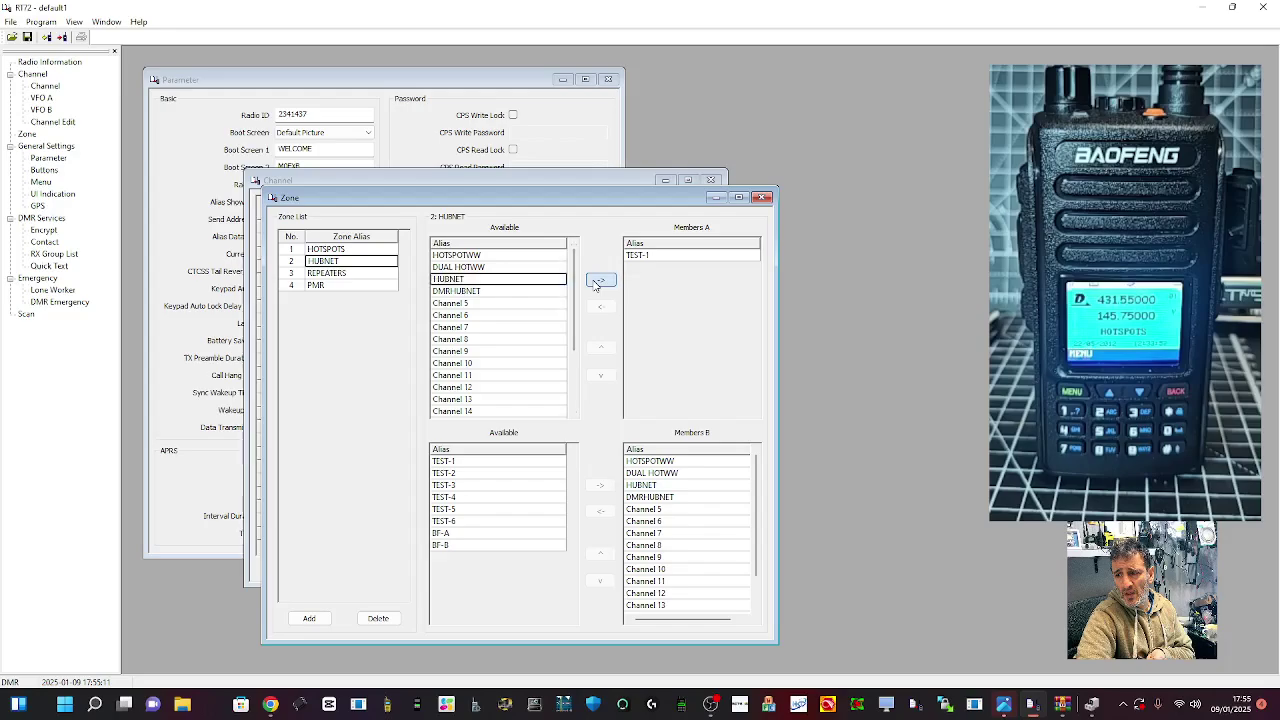
pyautogui.click(634, 256)
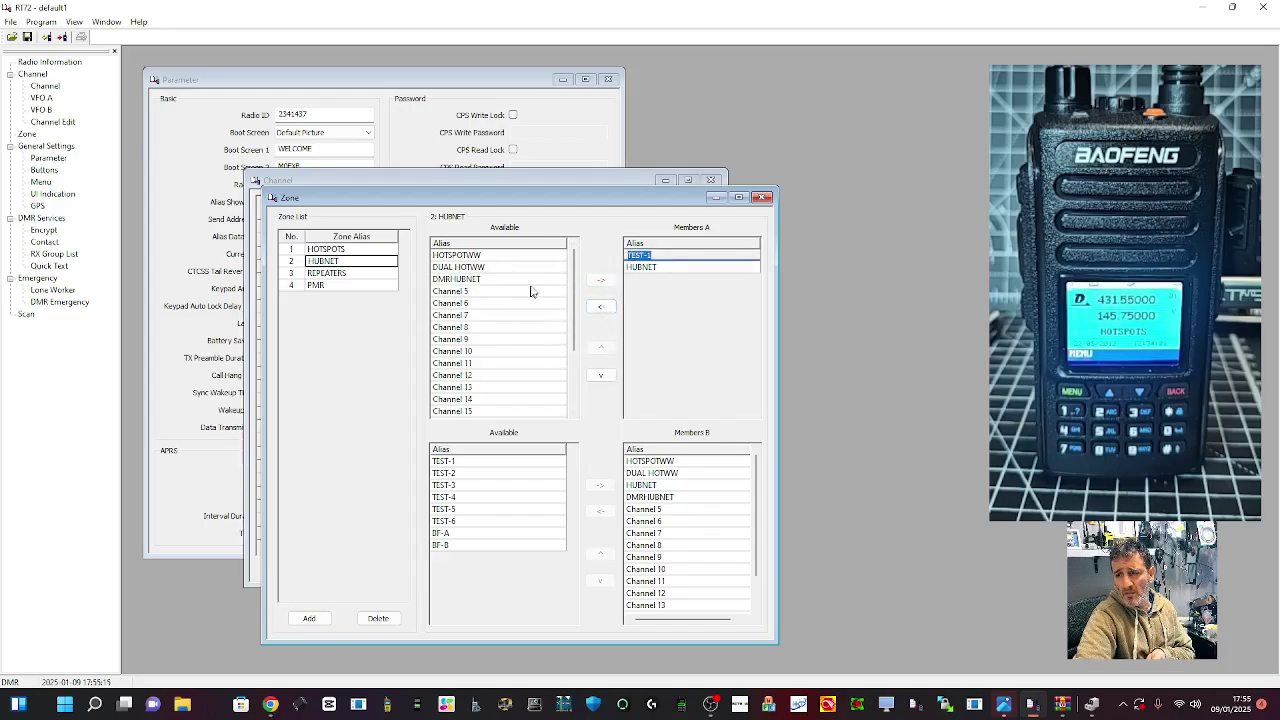
pyautogui.click(600, 306)
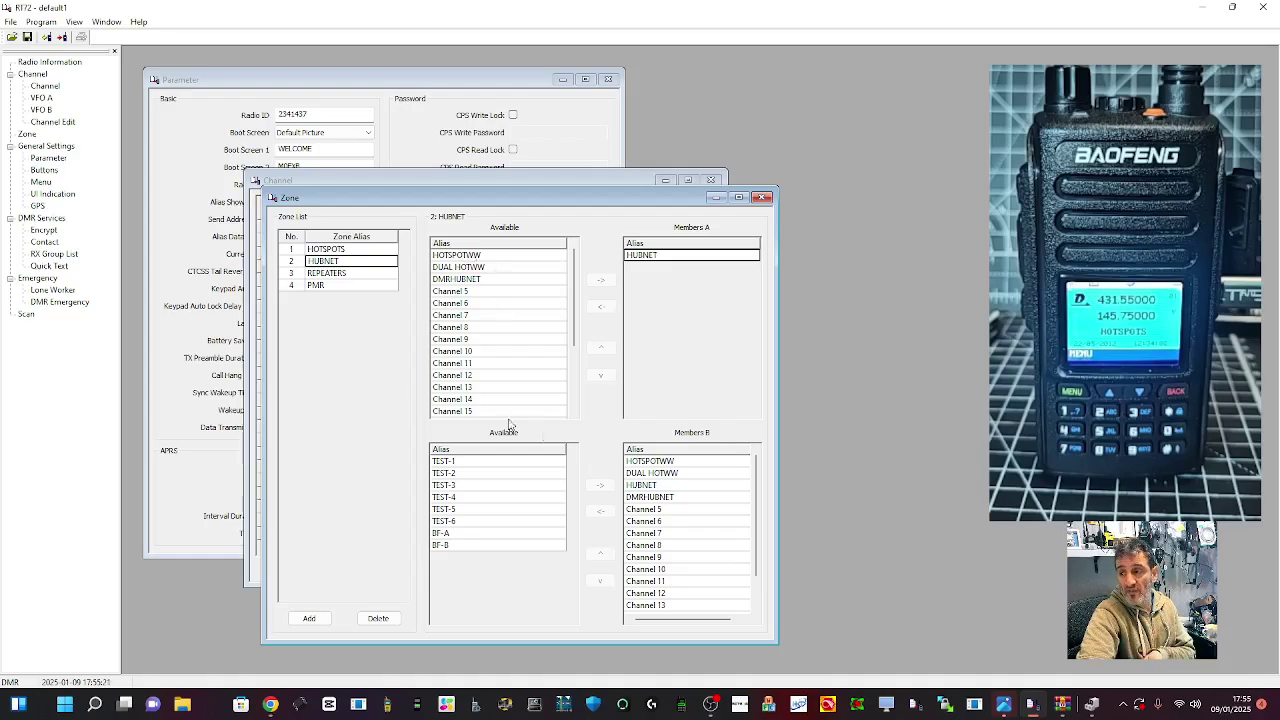
# Close the zone editor and channel list, then open the Contact list
pyautogui.click(762, 197)
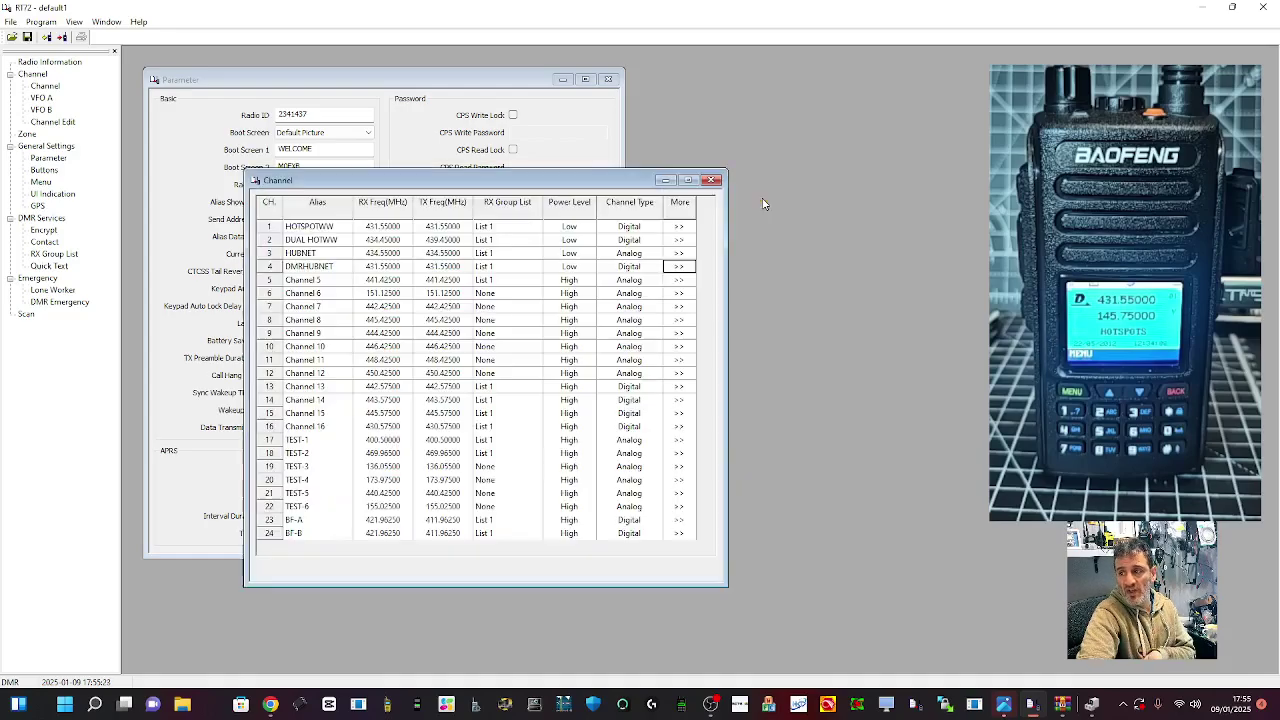
pyautogui.click(711, 180)
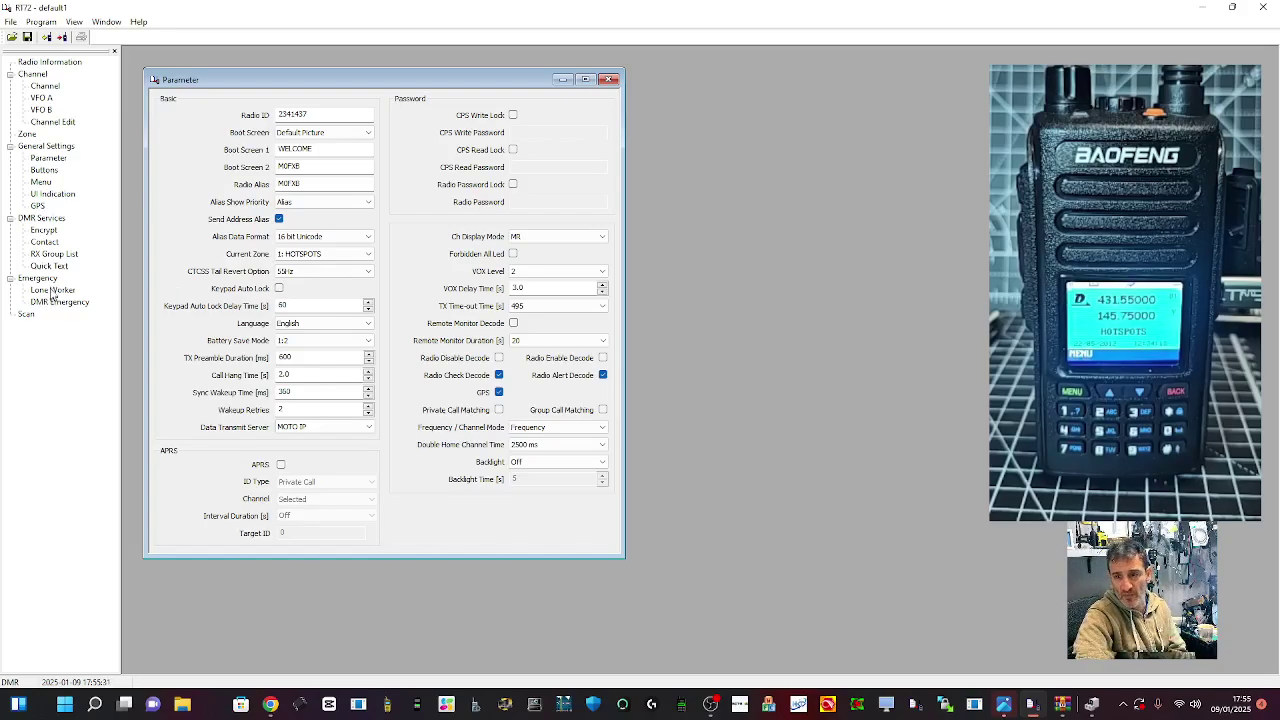
pyautogui.click(45, 242)
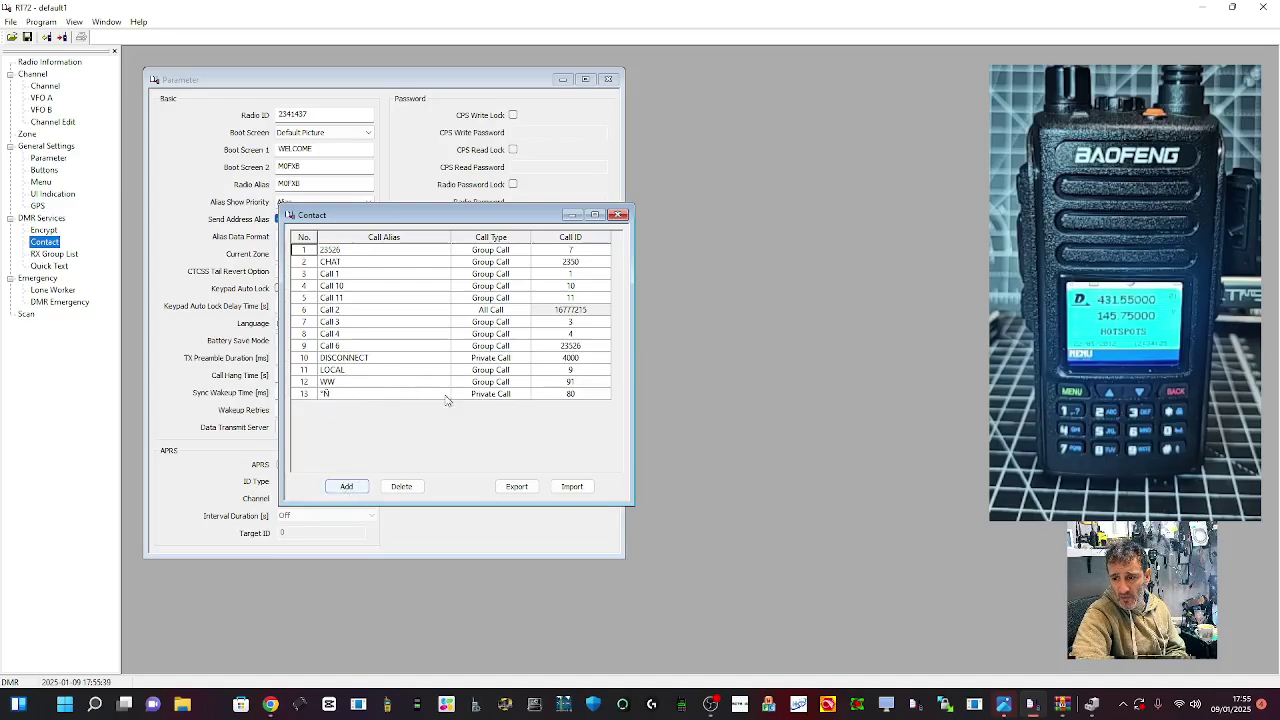
# Add a new contact named CHAT2
pyautogui.click(347, 487)
pyautogui.click(346, 406)
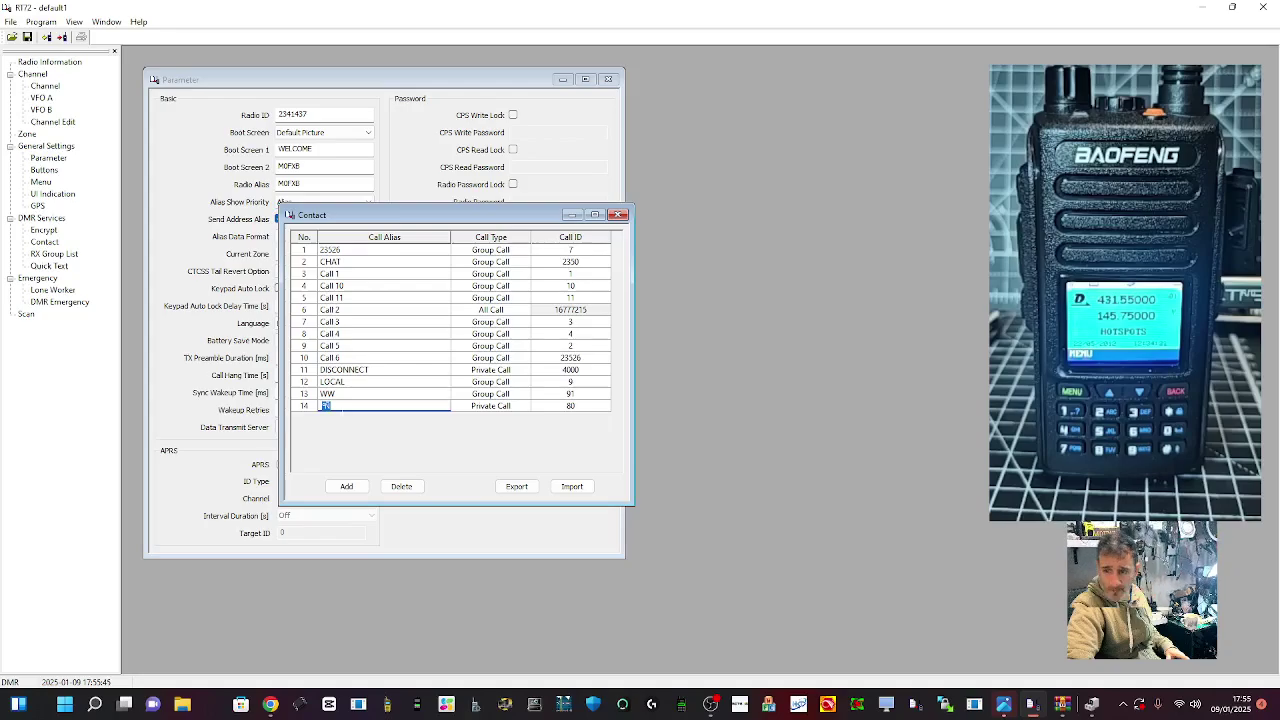
pyautogui.write('CHAT2')
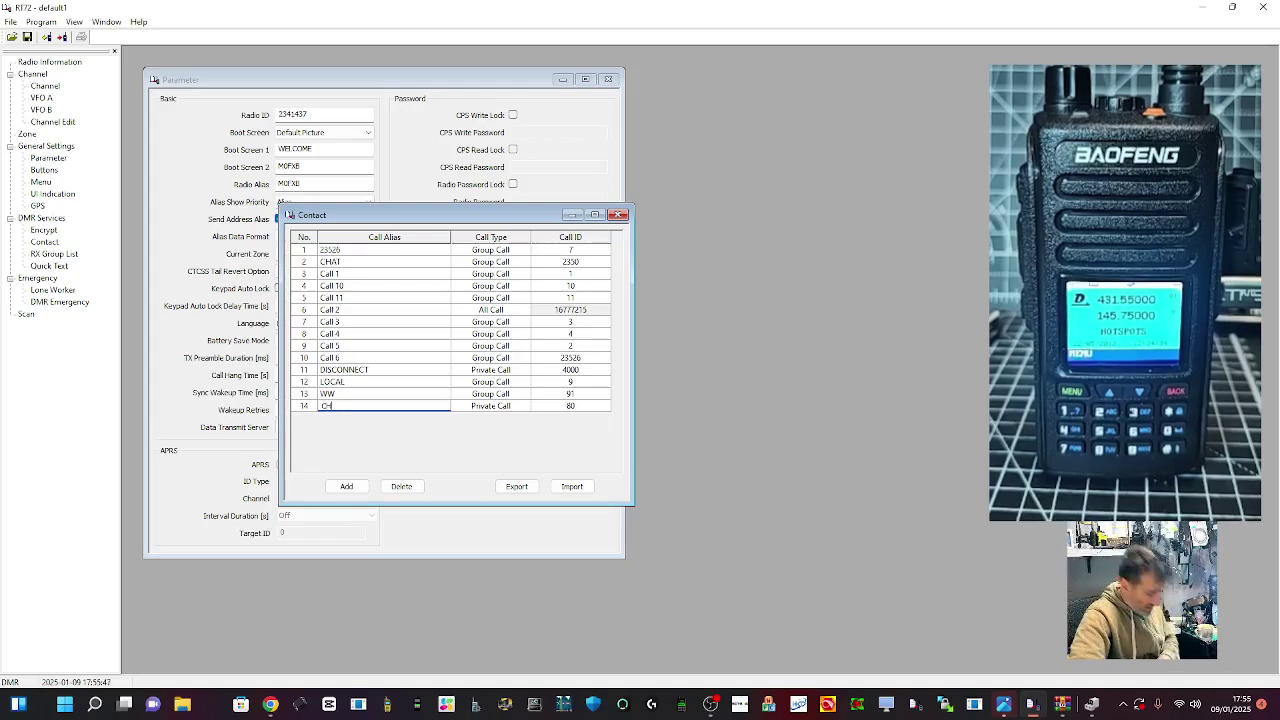
pyautogui.click(498, 411)
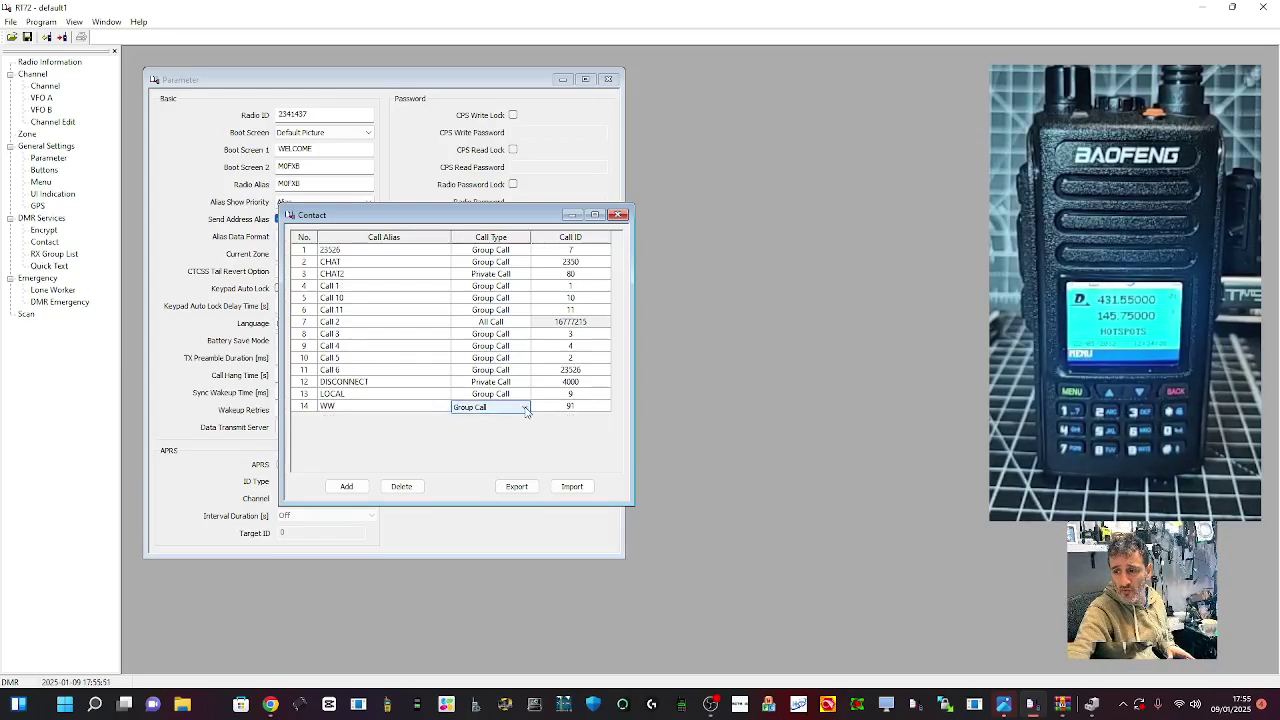
# Enter CHAT2's Call ID 2350 and choose its call type
pyautogui.click(577, 410)
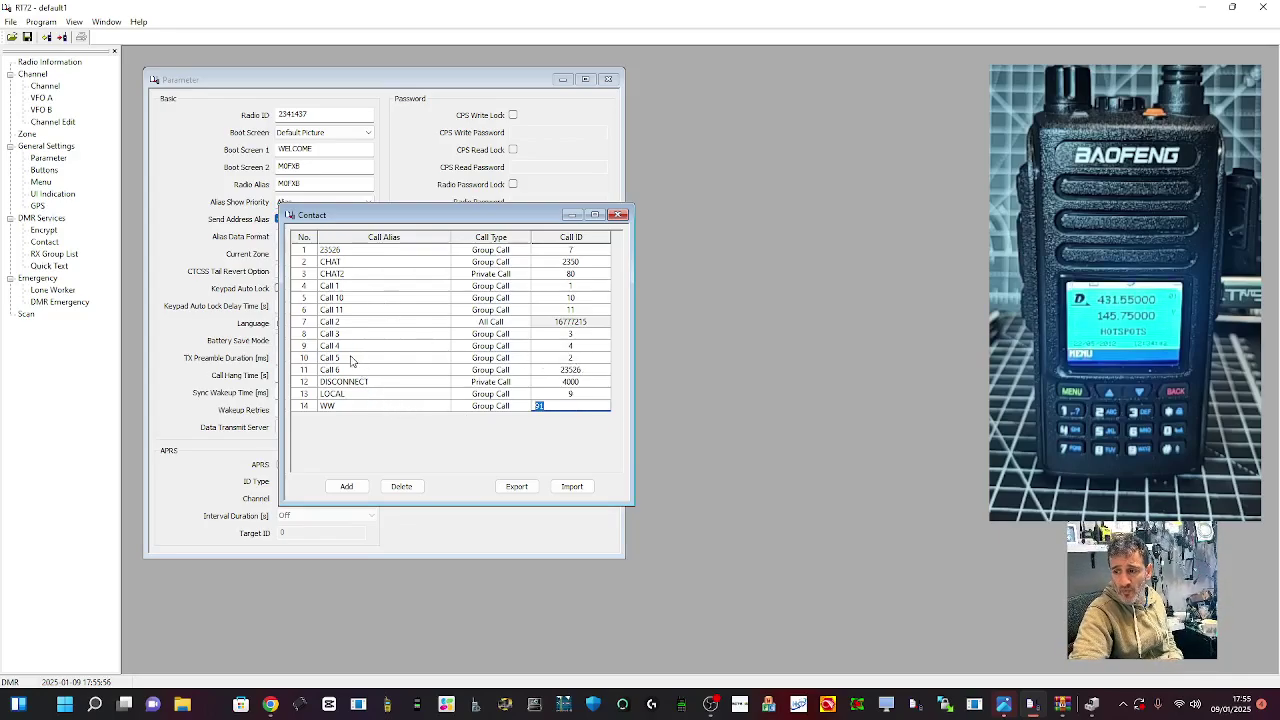
pyautogui.click(566, 274)
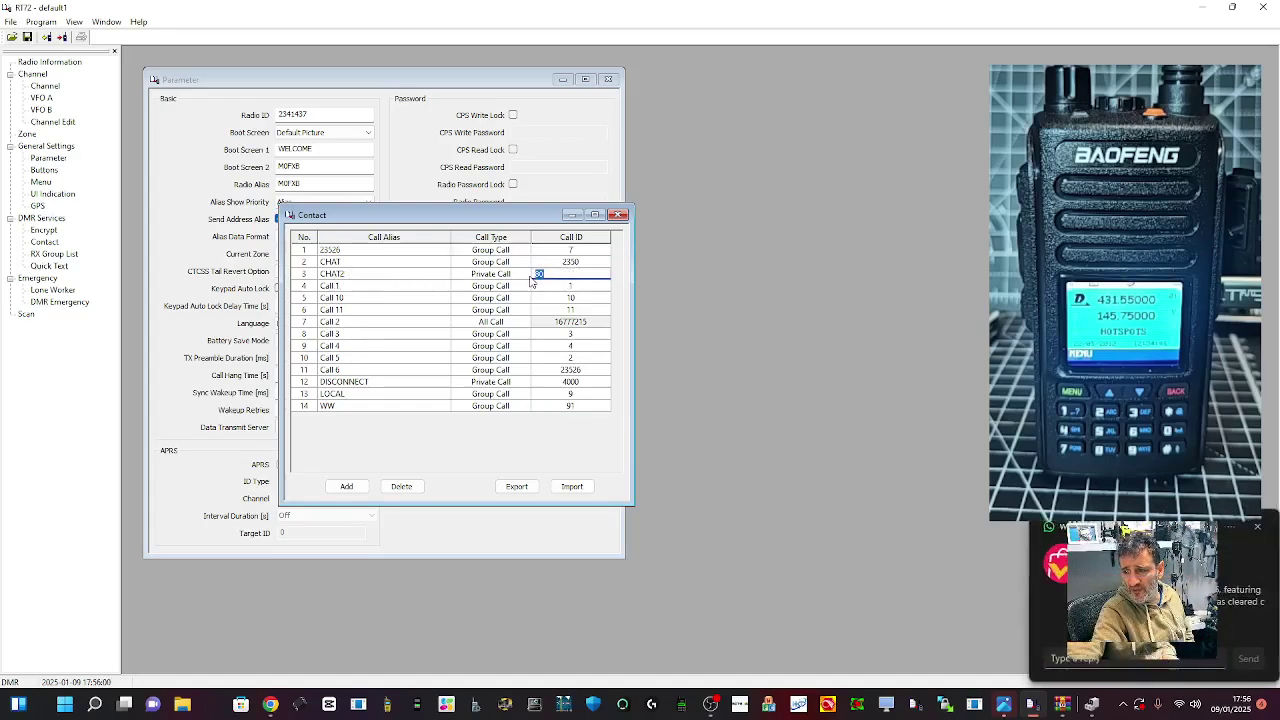
pyautogui.write('235')
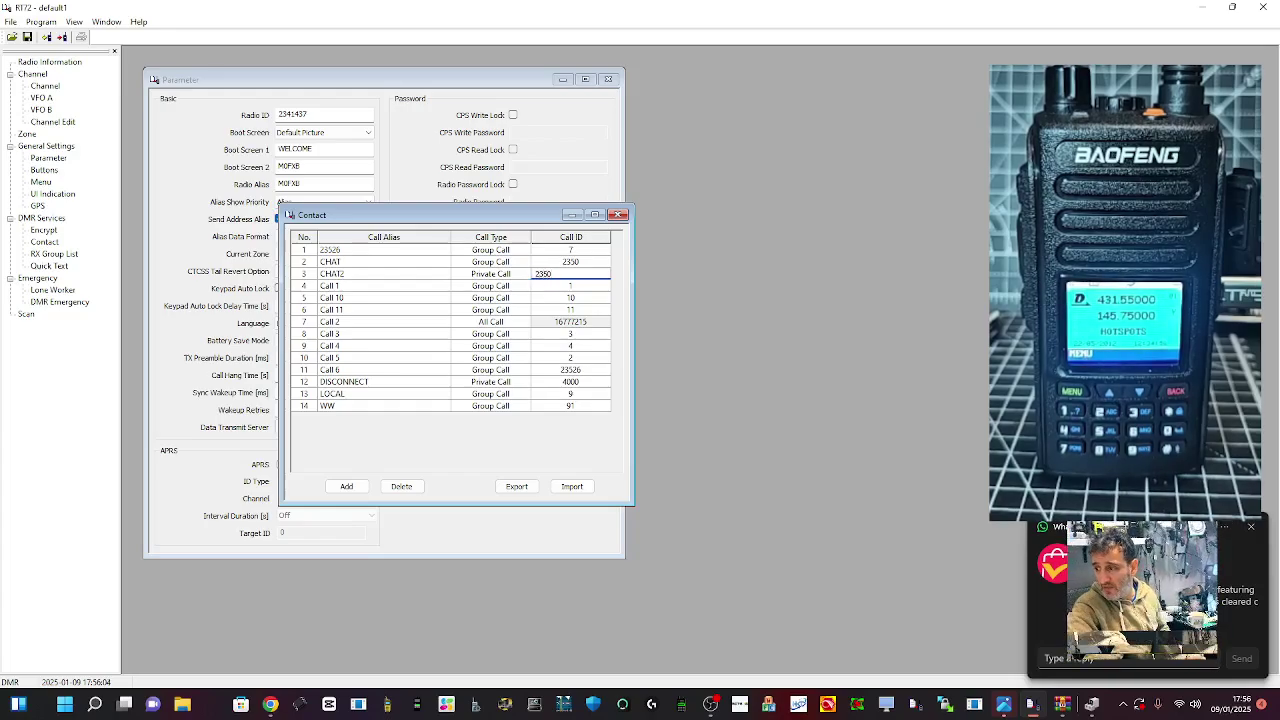
pyautogui.click(1251, 527)
pyautogui.click(557, 305)
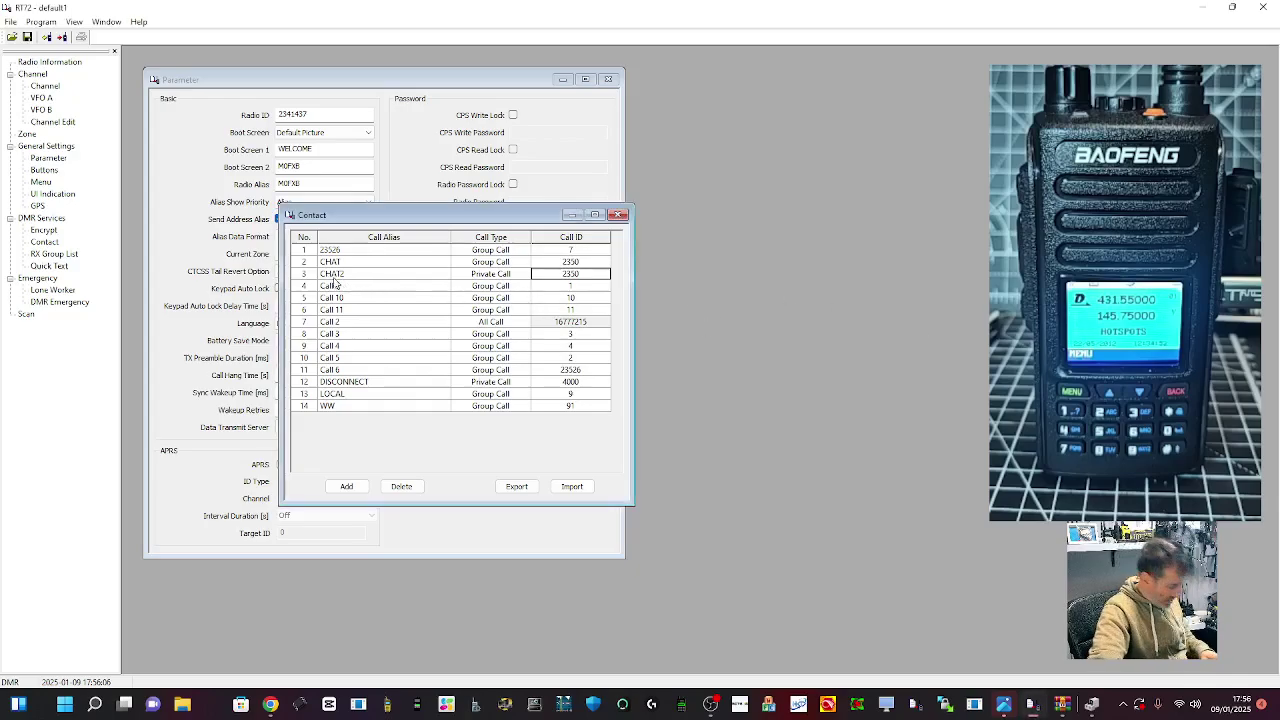
pyautogui.click(505, 276)
pyautogui.click(533, 279)
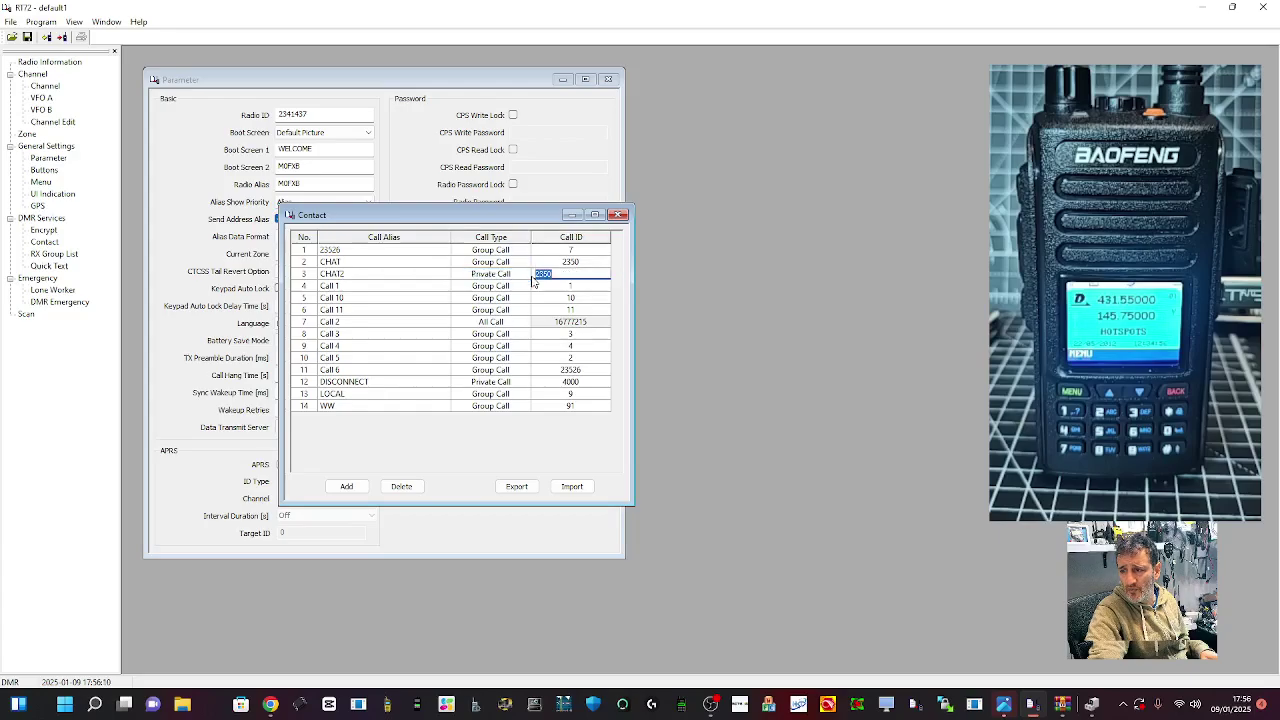
pyautogui.click(522, 276)
pyautogui.click(523, 275)
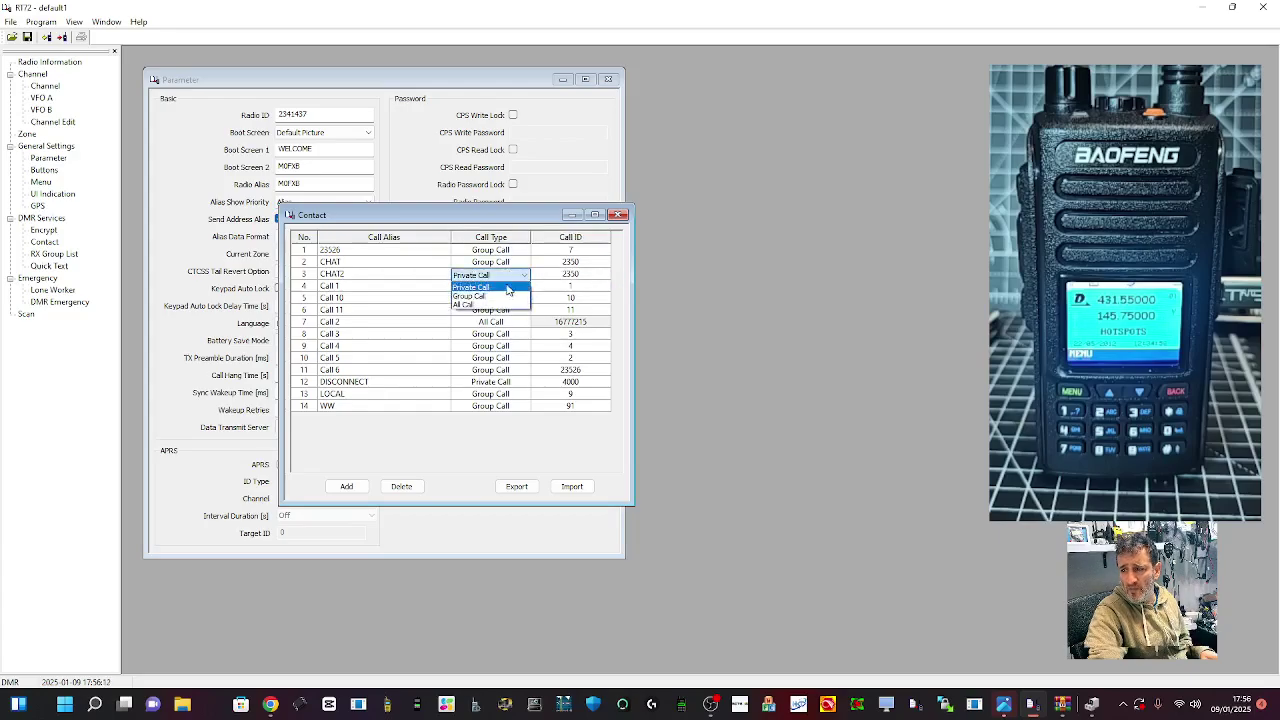
pyautogui.click(499, 298)
# Commit CHAT2's call type, dismiss the duplicate ID warning, and set CHAT2's Call ID to 2352
pyautogui.click(422, 330)
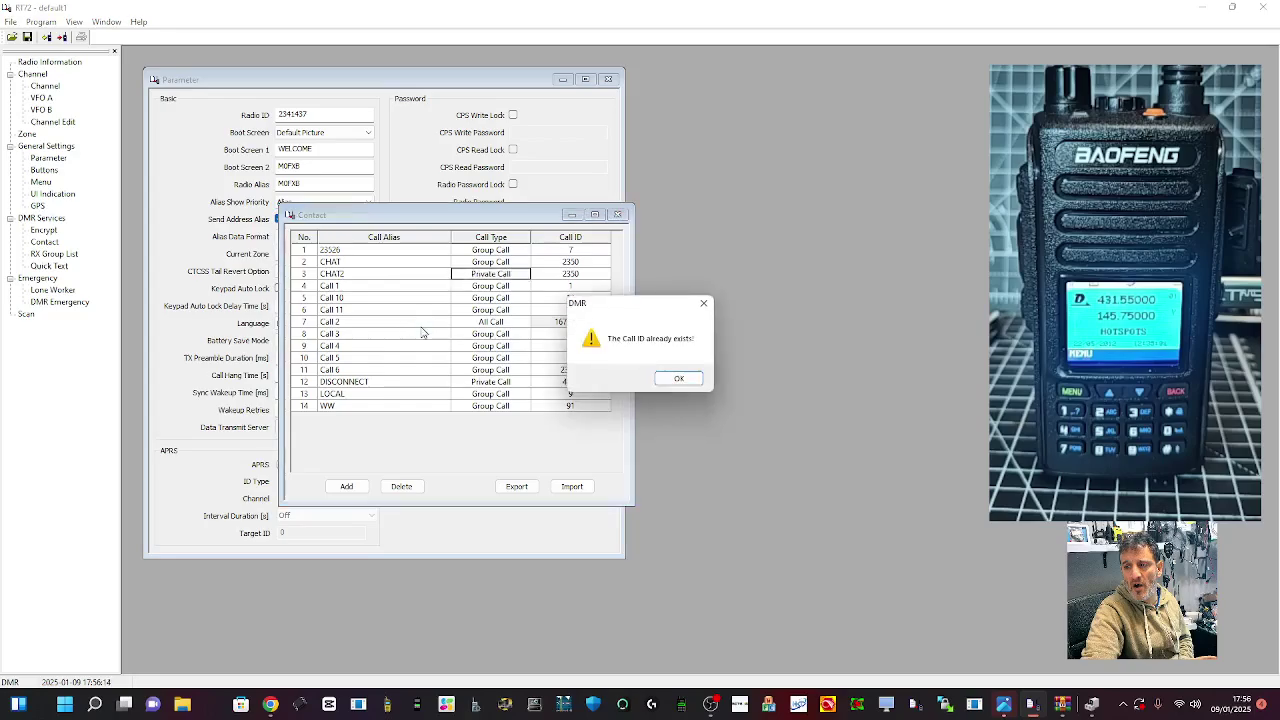
pyautogui.click(678, 380)
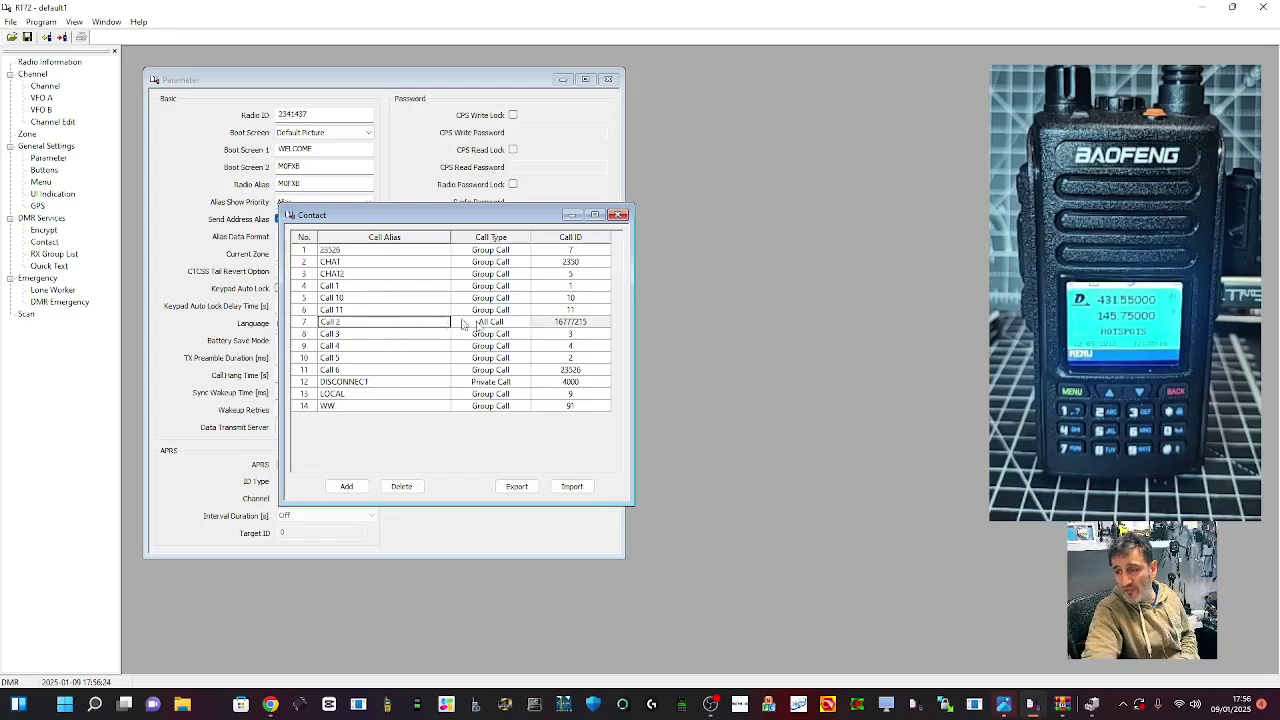
pyautogui.doubleClick(585, 274)
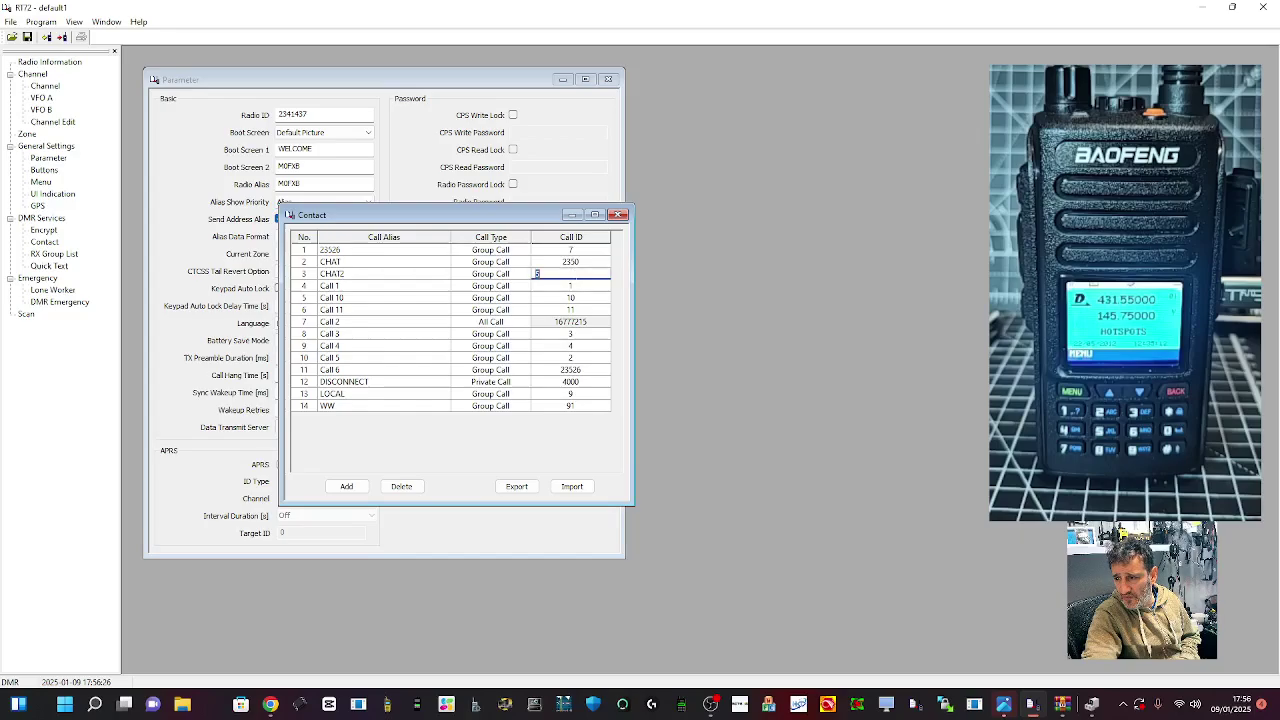
pyautogui.write('23')
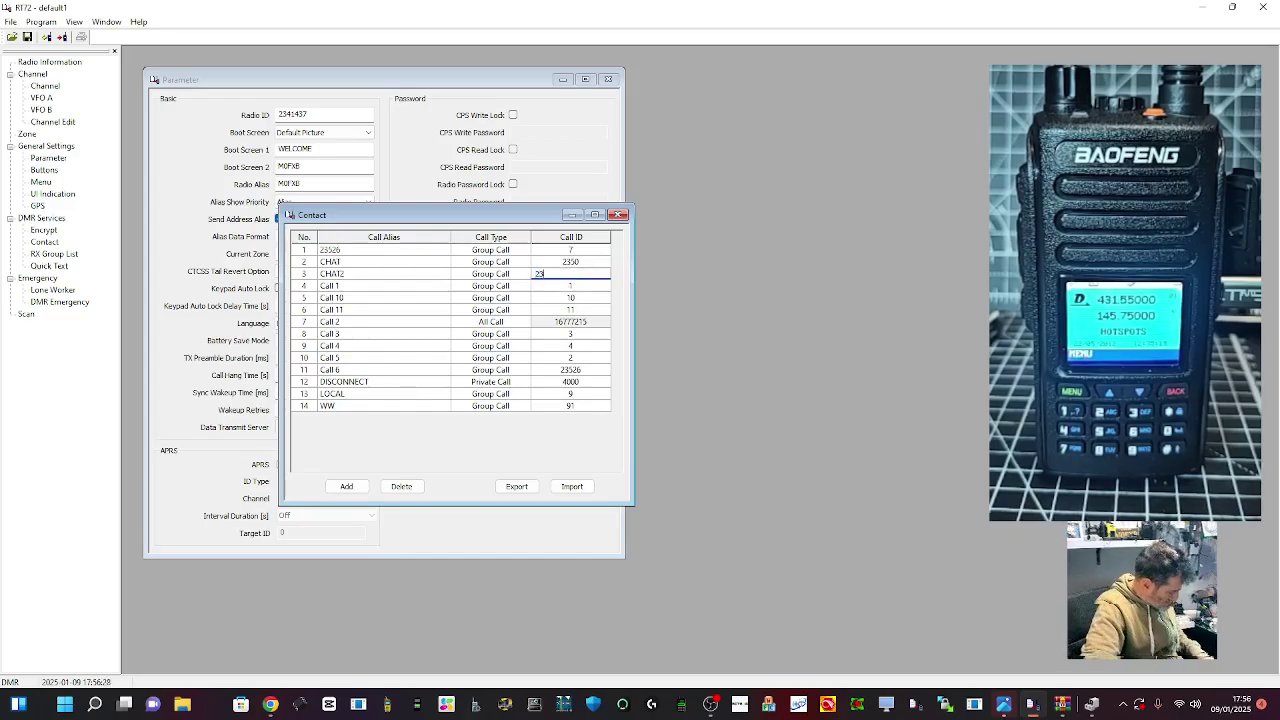
pyautogui.write('52')
pyautogui.doubleClick(550, 298)
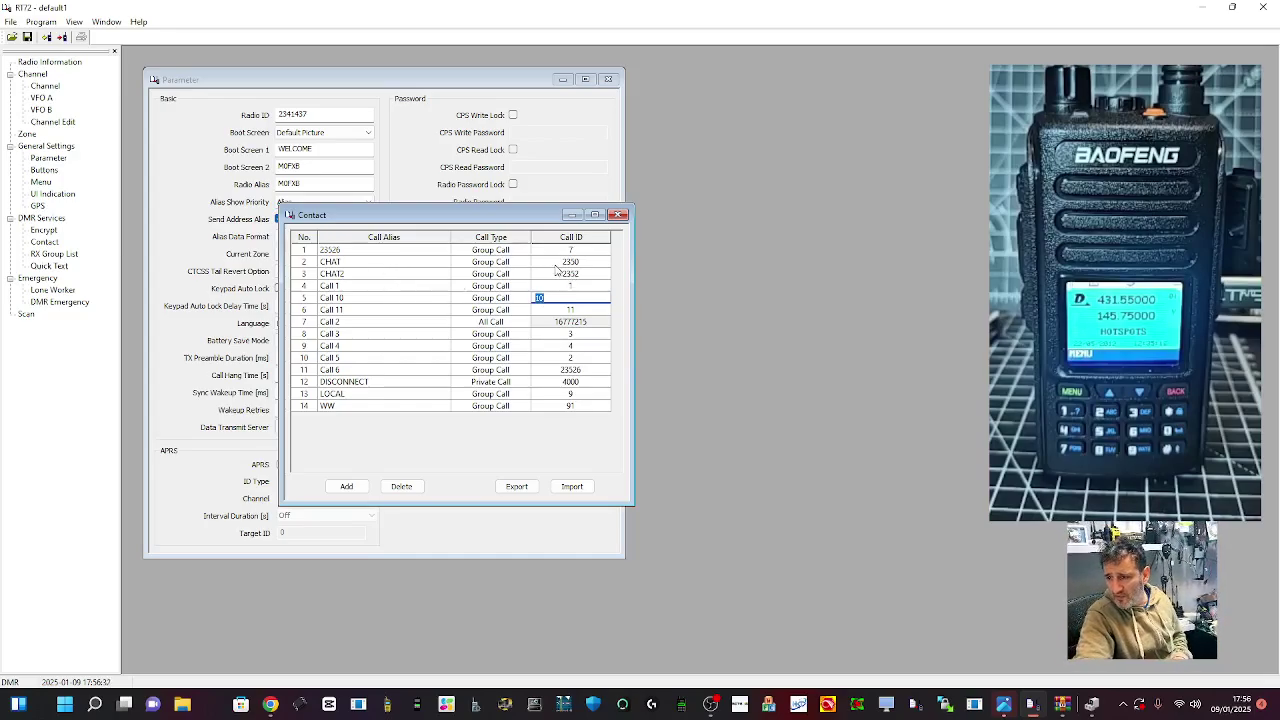
# Give contact Call 1 ID 2351 and try renaming it CHAT, dismissing the duplicate alias warning
pyautogui.doubleClick(550, 286)
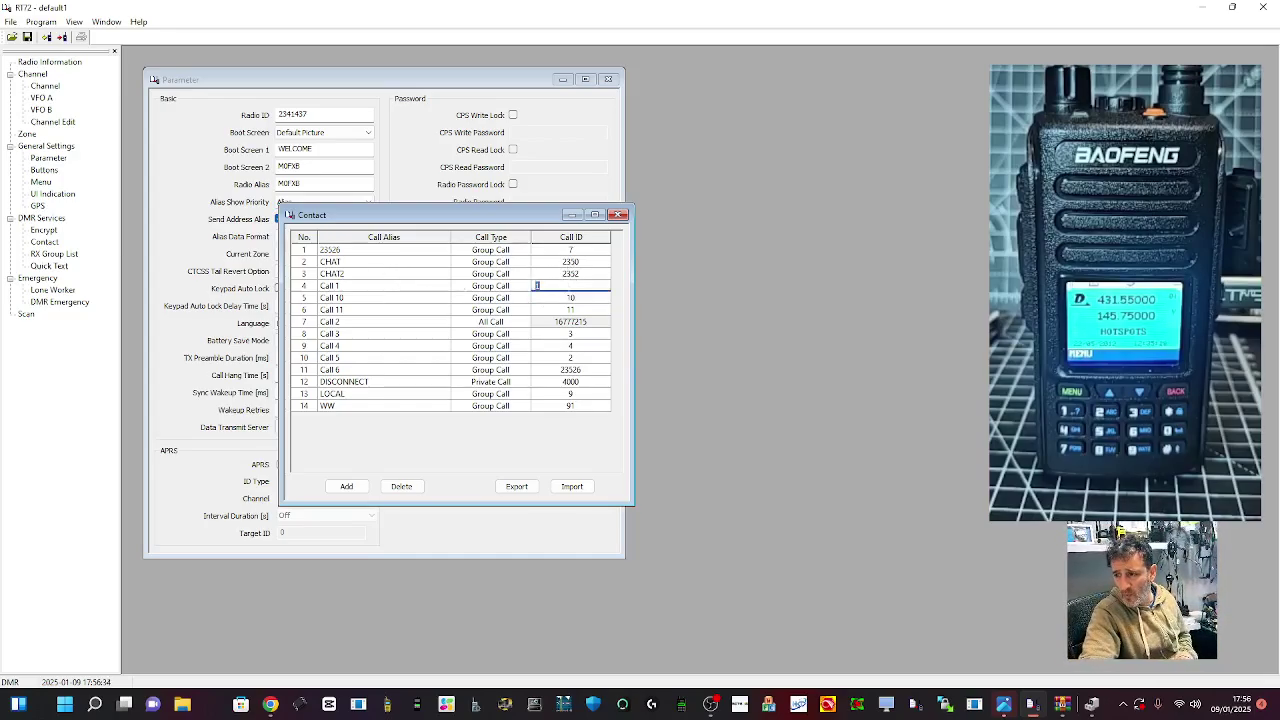
pyautogui.write('2')
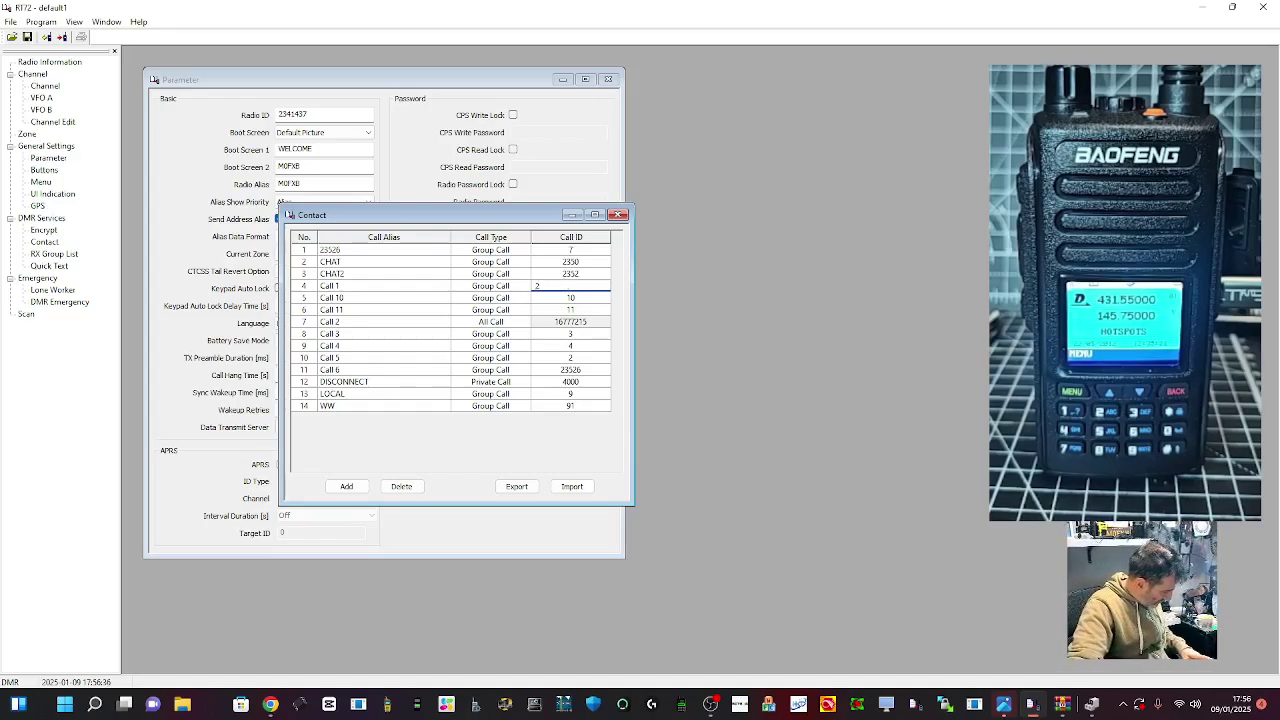
pyautogui.write('351')
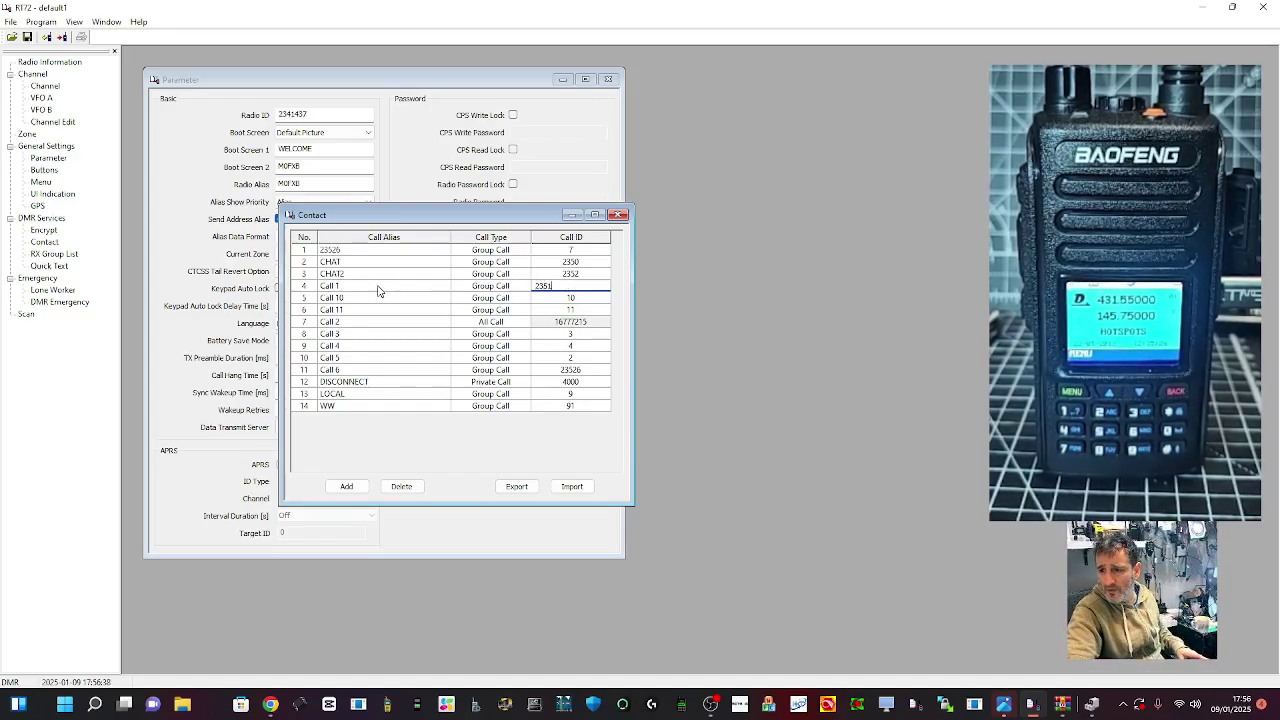
pyautogui.doubleClick(378, 290)
pyautogui.write('CHA')
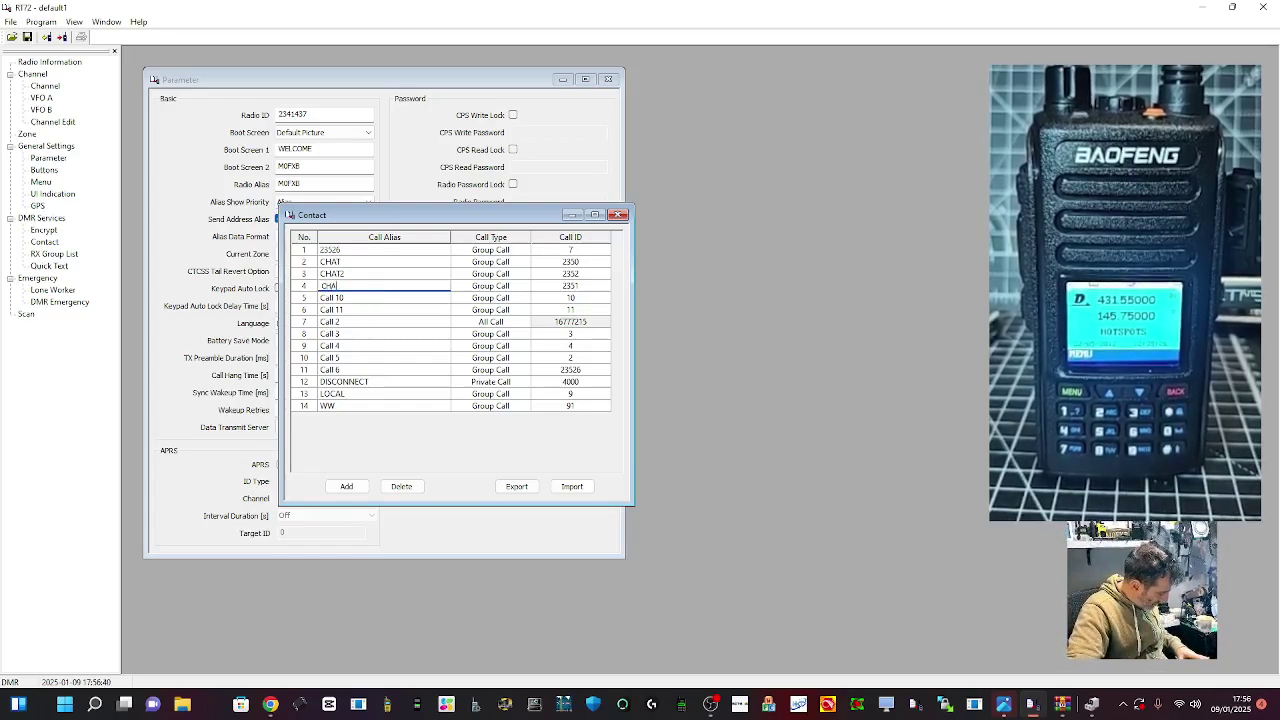
pyautogui.write('T')
pyautogui.press('Return')
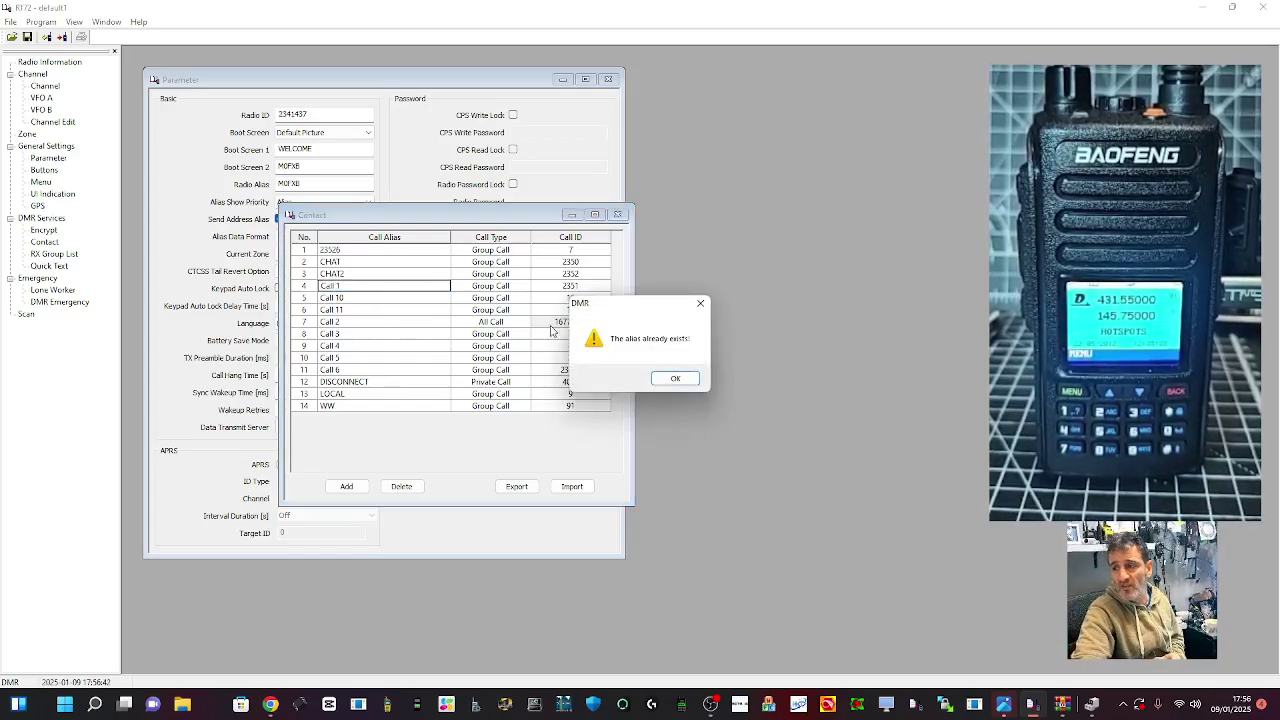
pyautogui.click(668, 378)
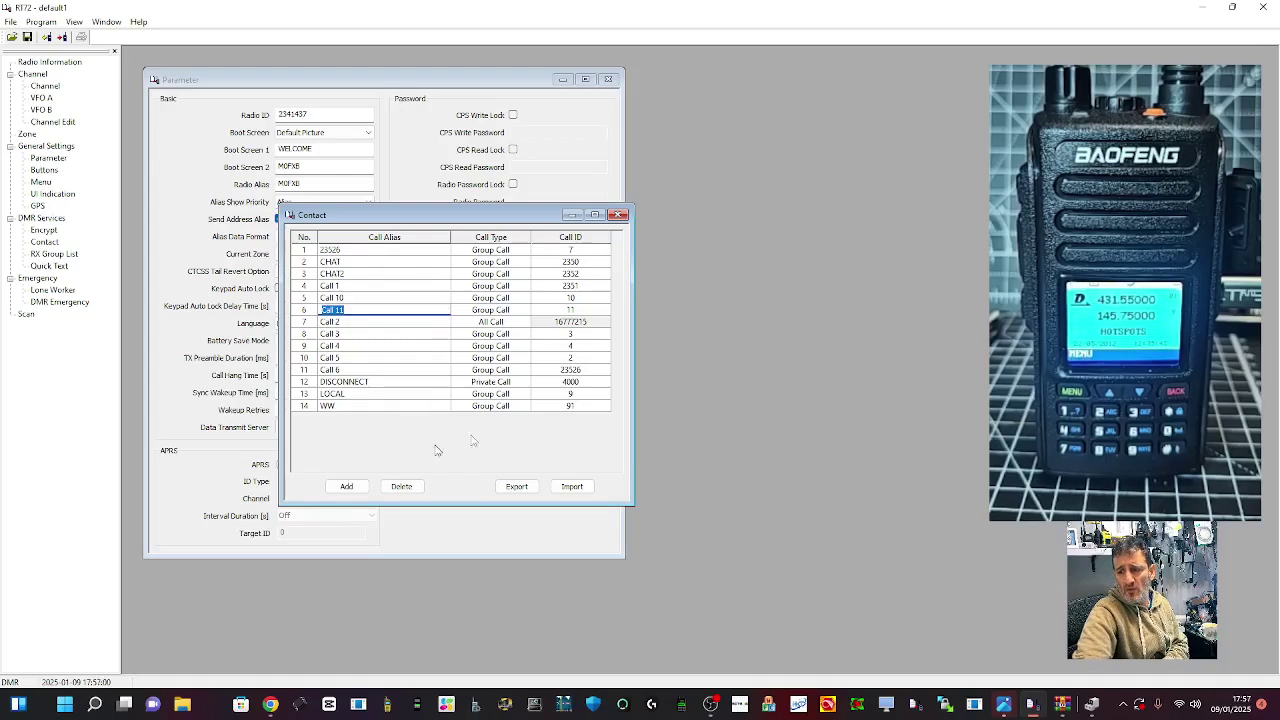
# Close the contact list and bring up the Buttons settings at the top of the workspace
pyautogui.click(618, 214)
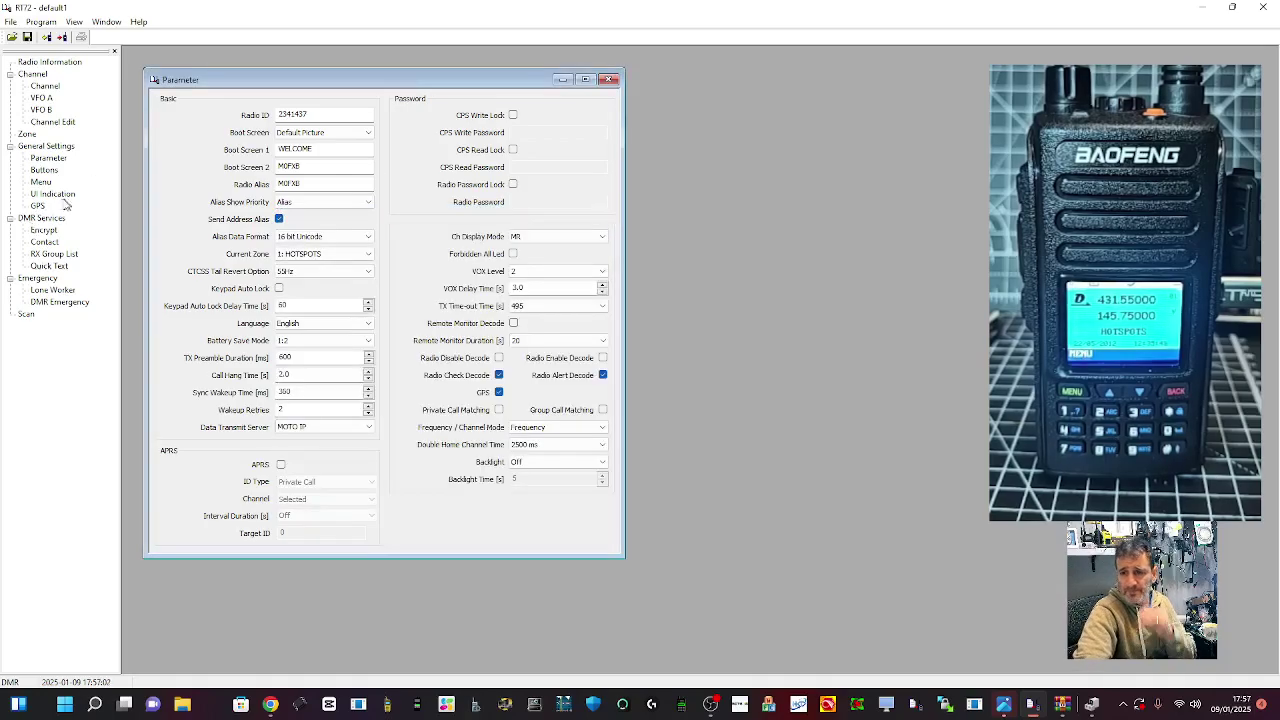
pyautogui.click(45, 172)
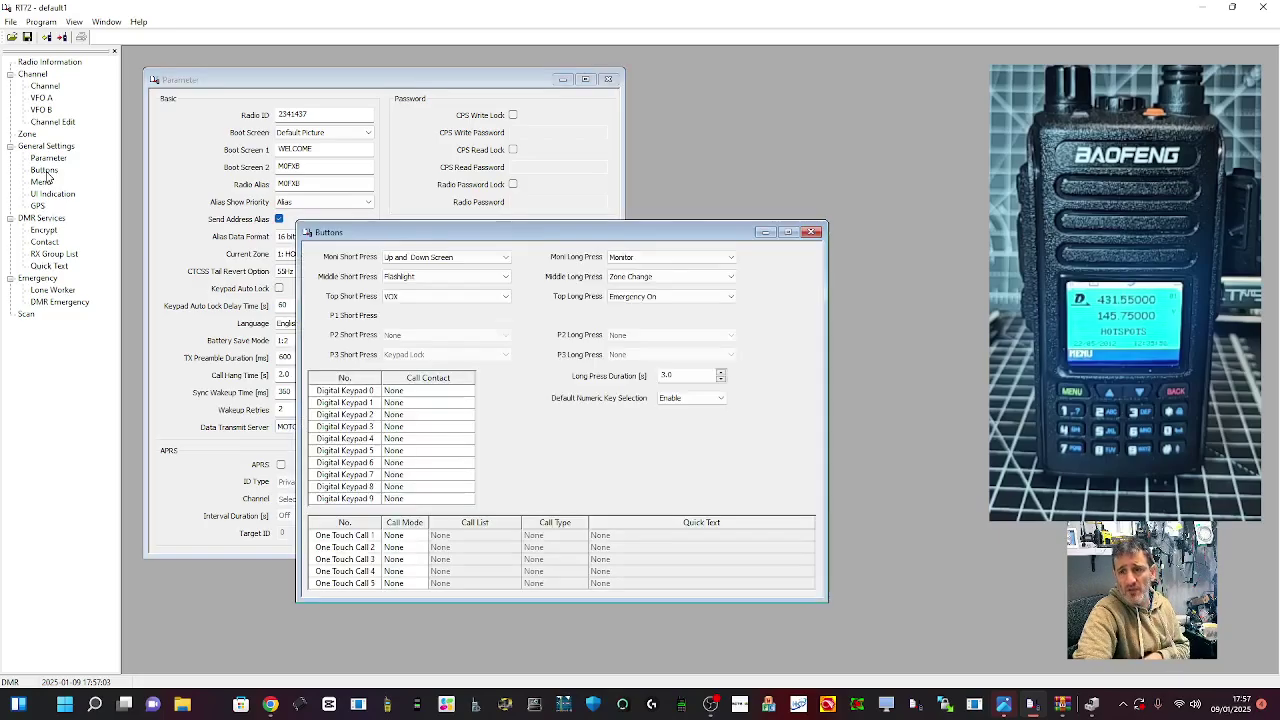
pyautogui.moveTo(610, 242); pyautogui.dragTo(445, 74)
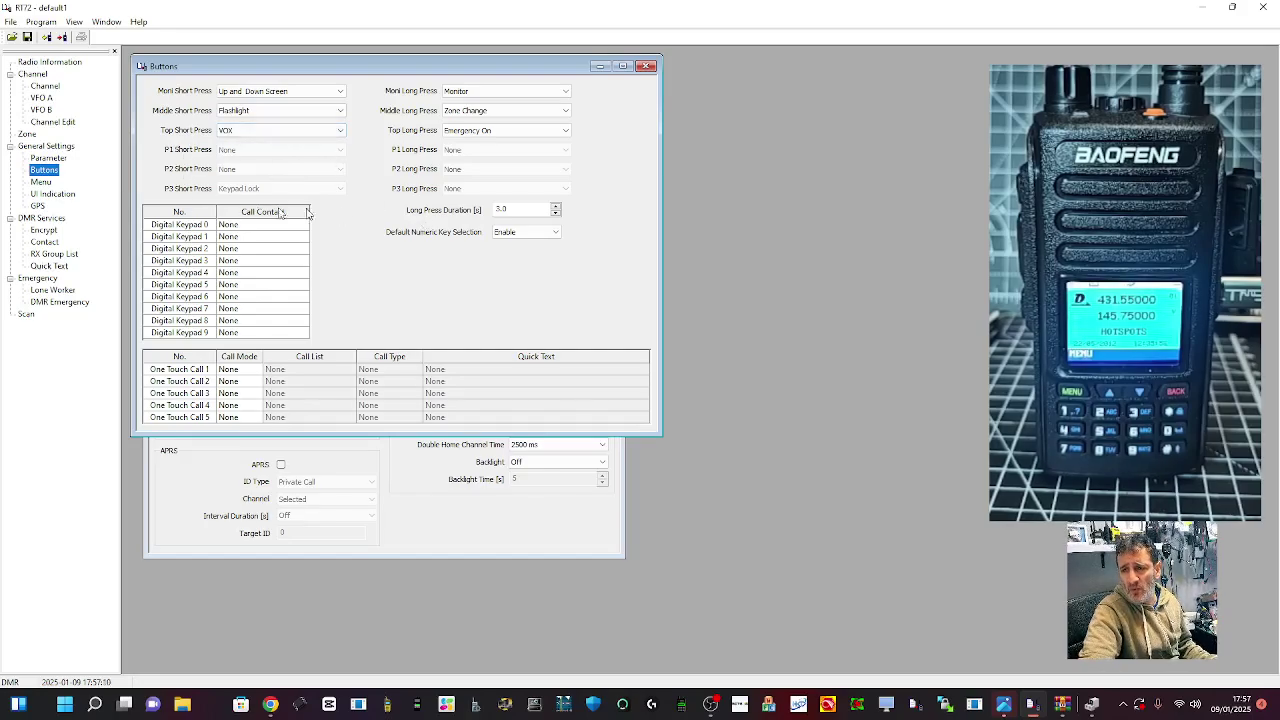
# Set top short press to Adjust Power Level and middle short press to None, leaving Moni as Up and Down Screen
pyautogui.click(341, 152)
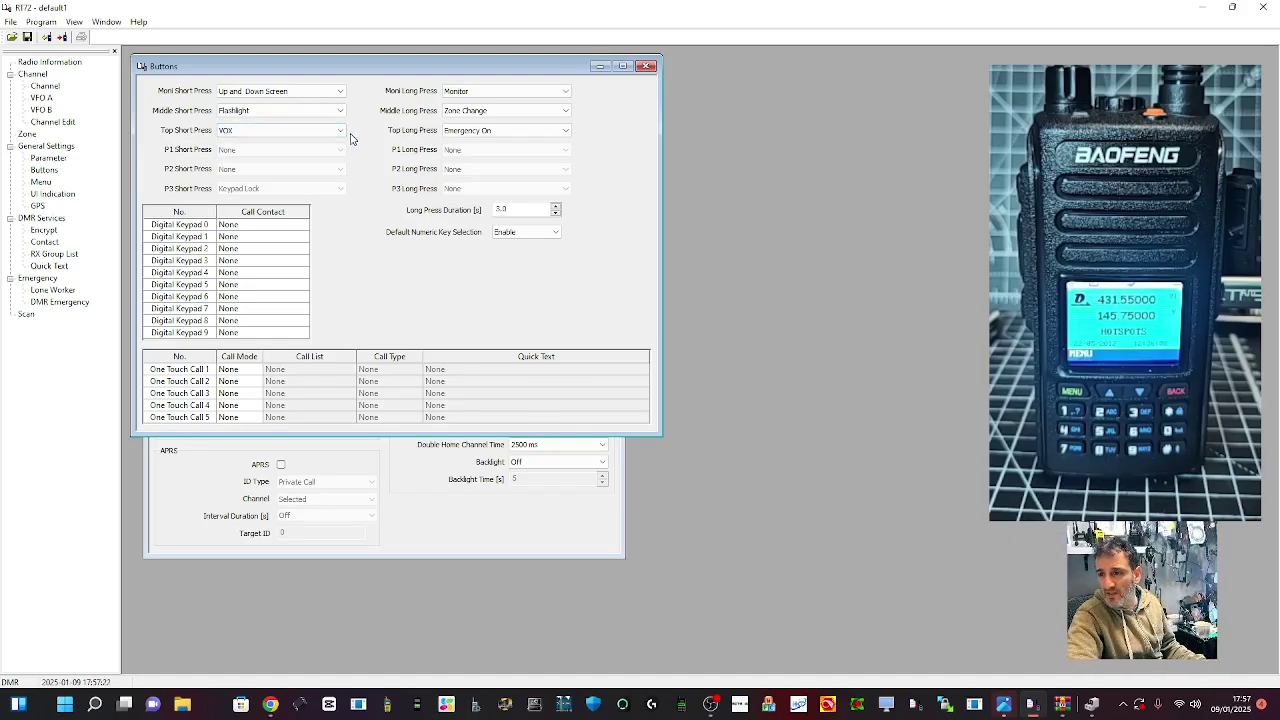
pyautogui.click(339, 134)
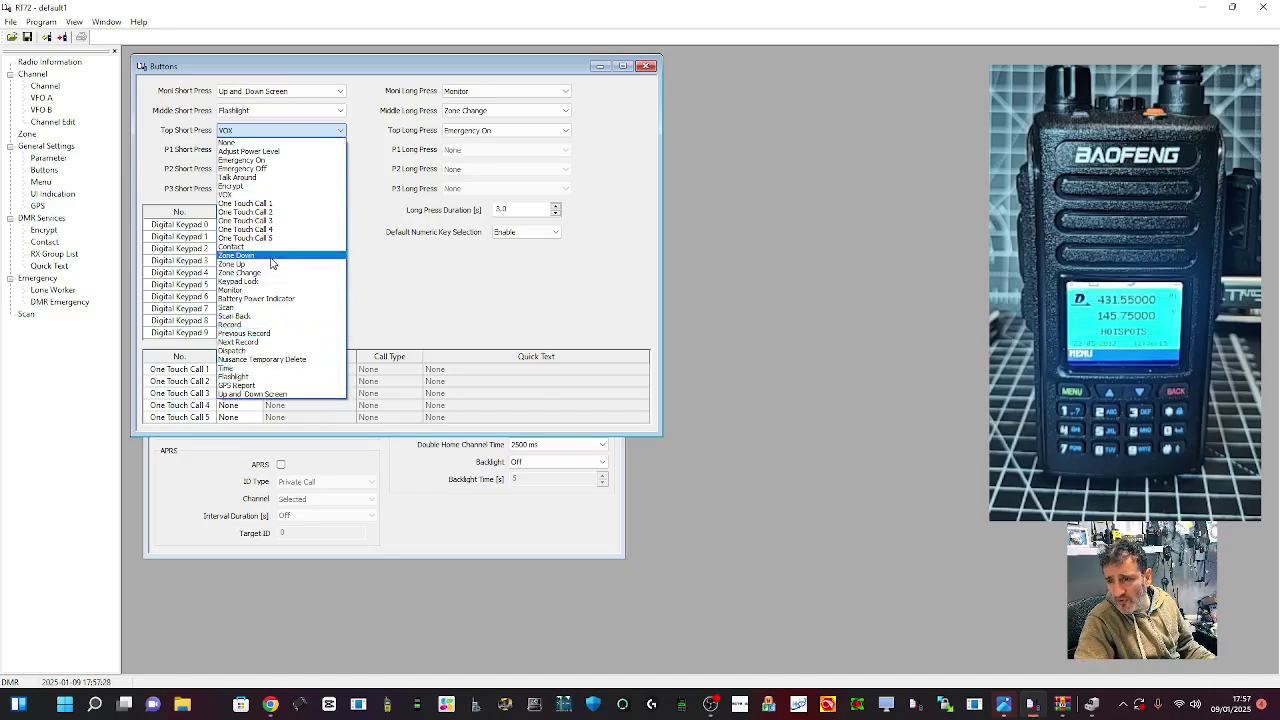
pyautogui.click(247, 152)
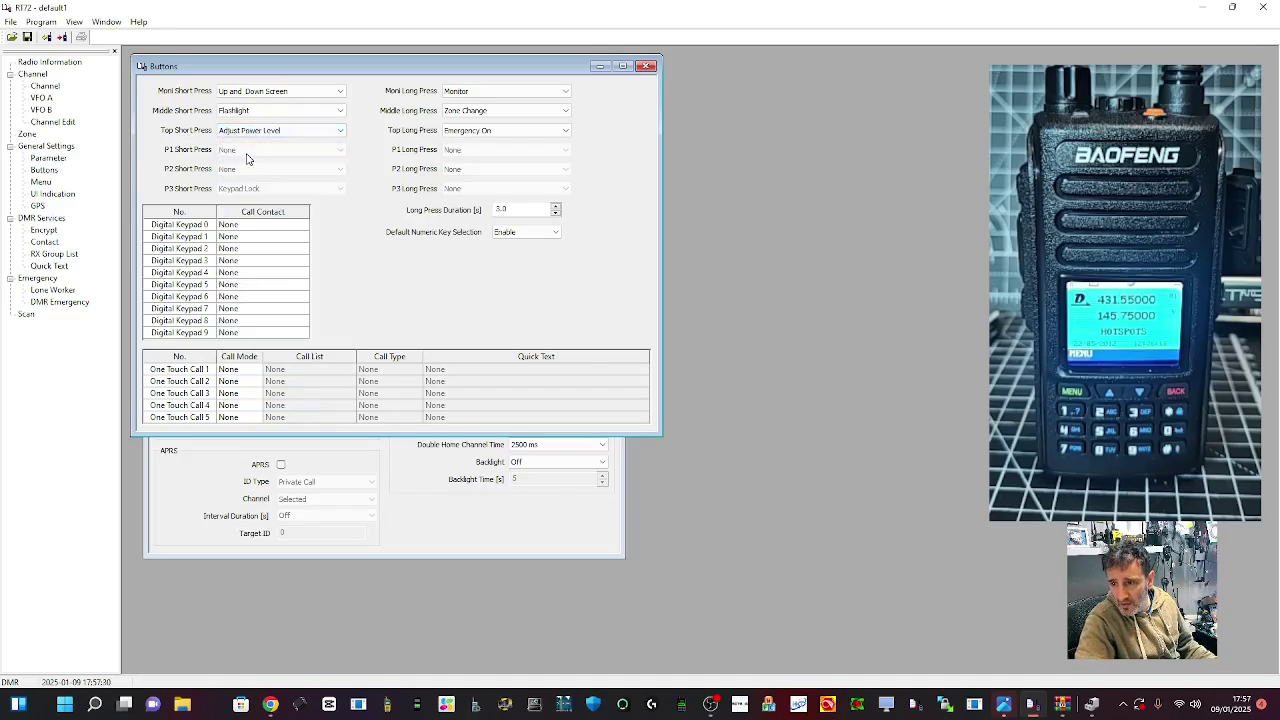
pyautogui.click(340, 111)
pyautogui.click(340, 111)
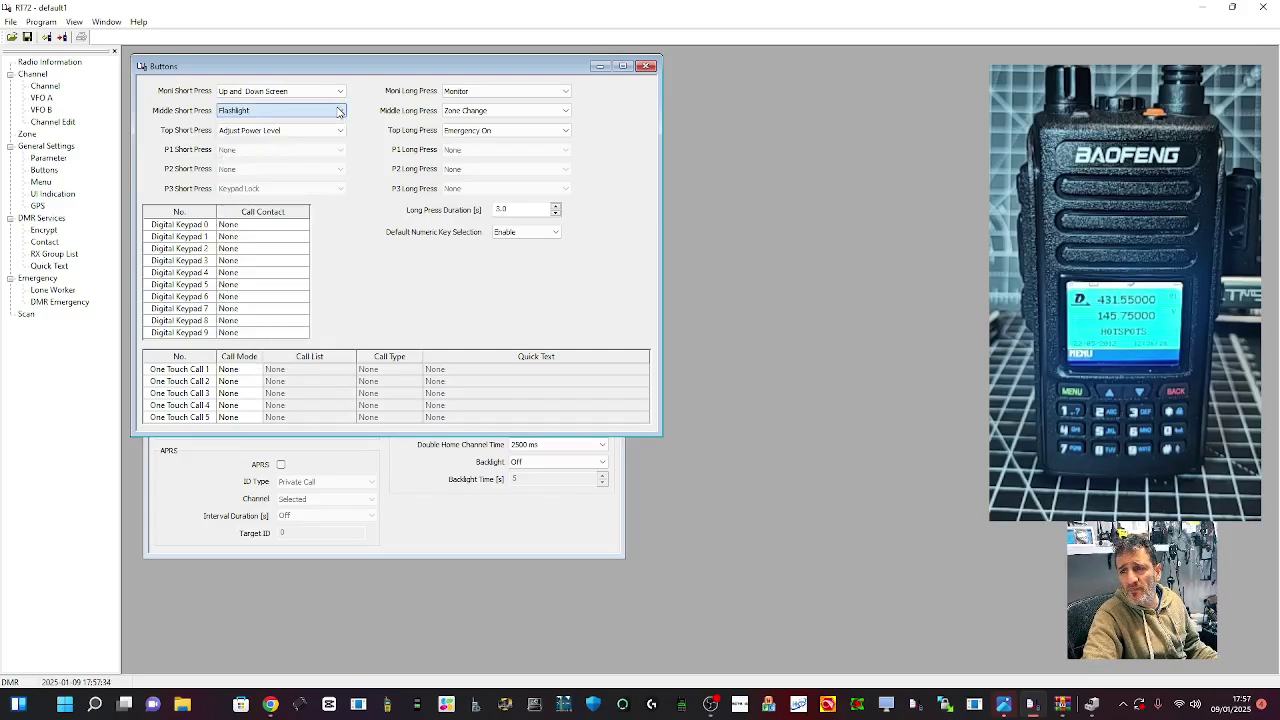
pyautogui.click(340, 111)
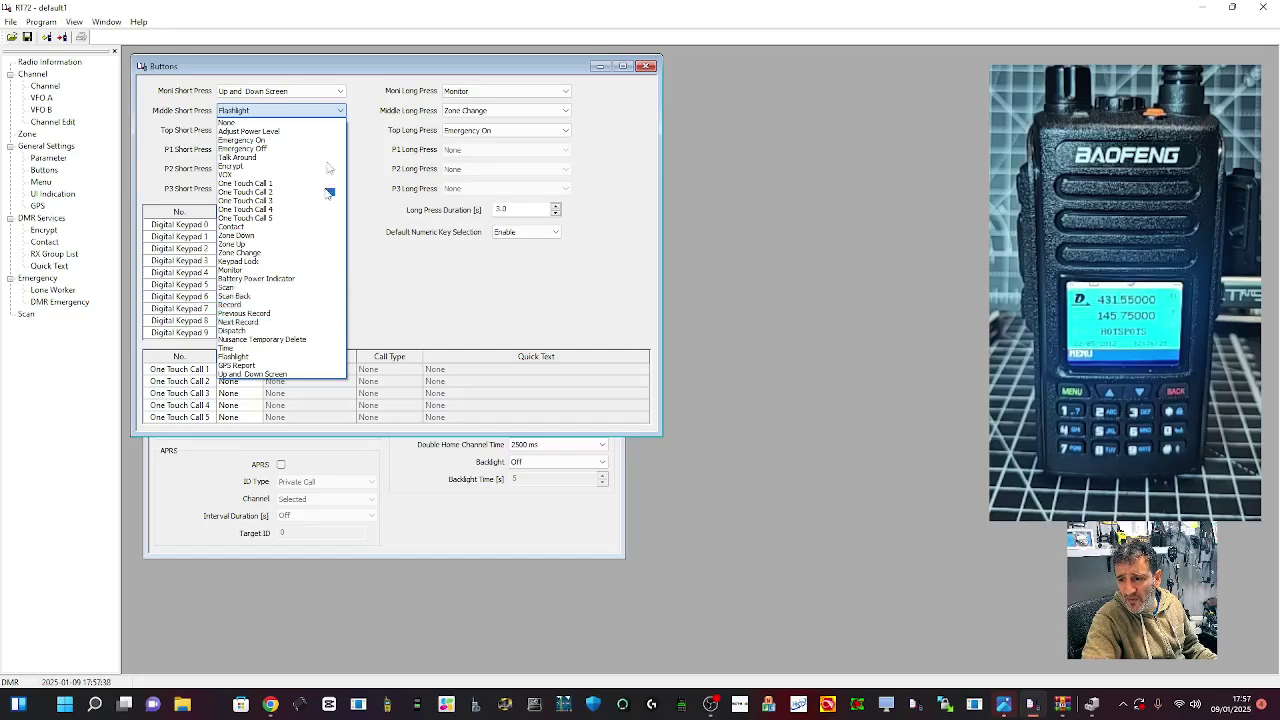
pyautogui.click(328, 122)
pyautogui.click(340, 111)
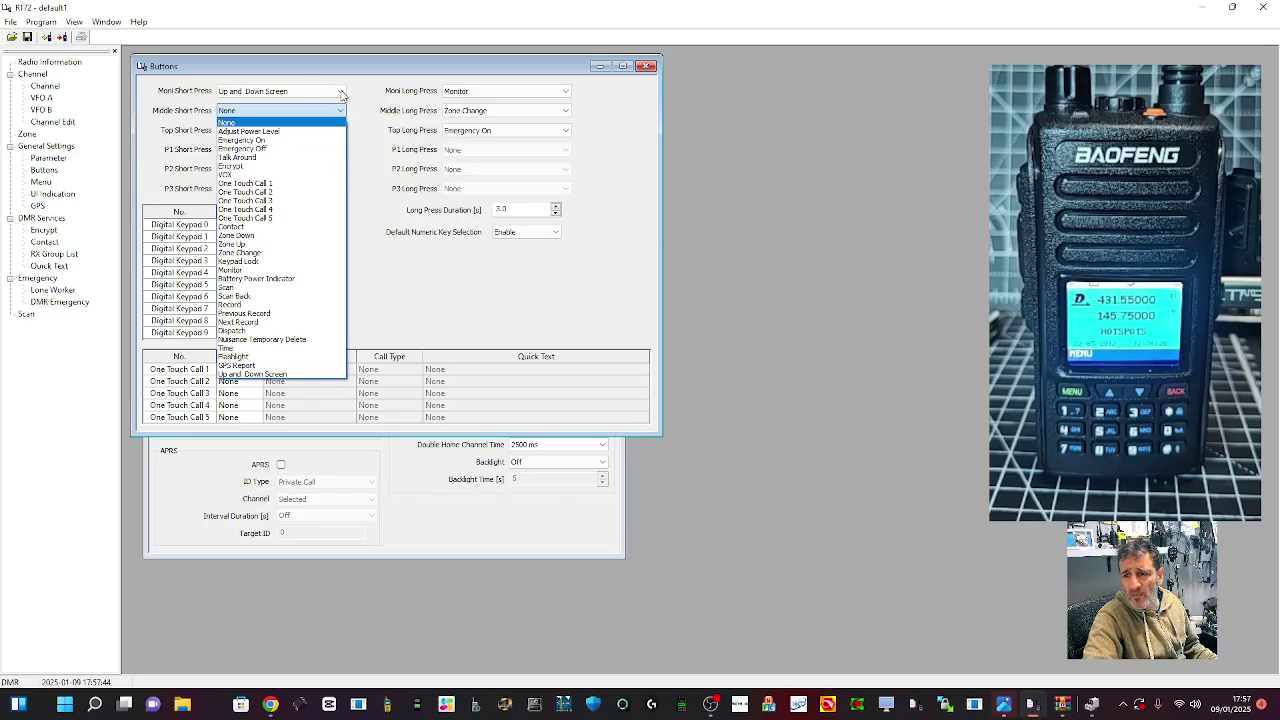
pyautogui.click(341, 92)
pyautogui.click(341, 92)
pyautogui.click(341, 92)
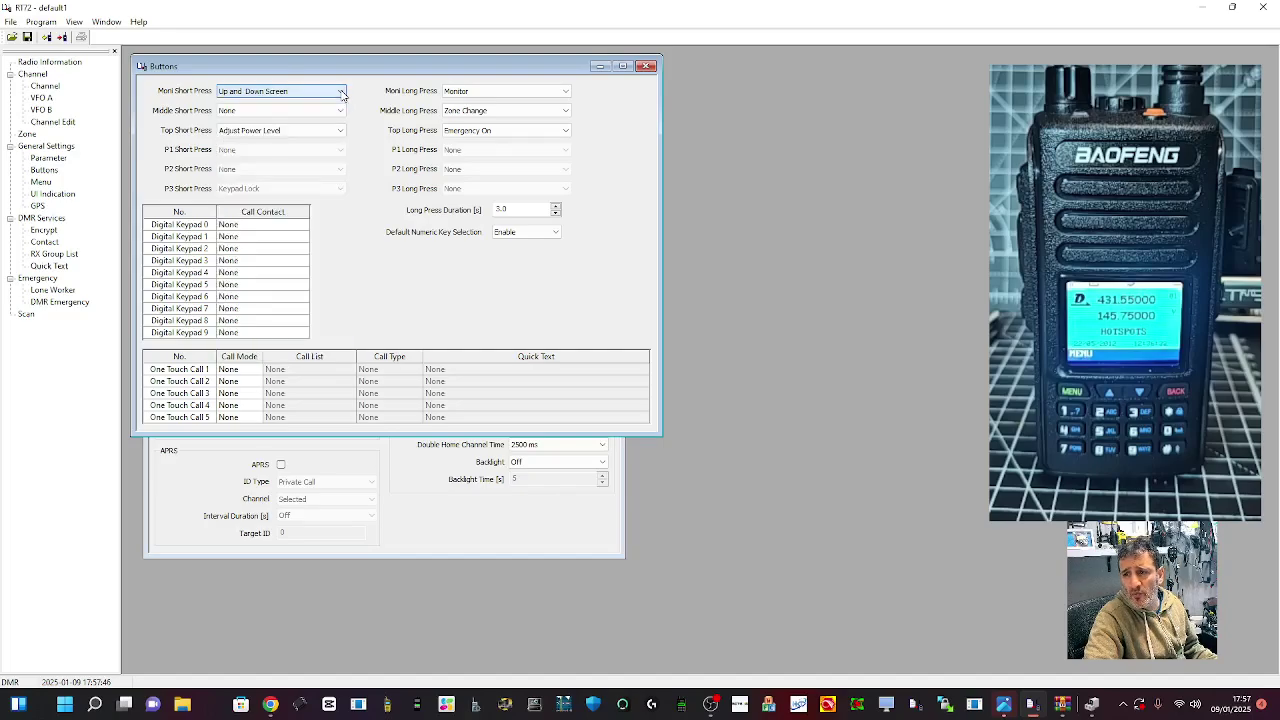
# Set the top button long press to GPS Report
pyautogui.click(530, 134)
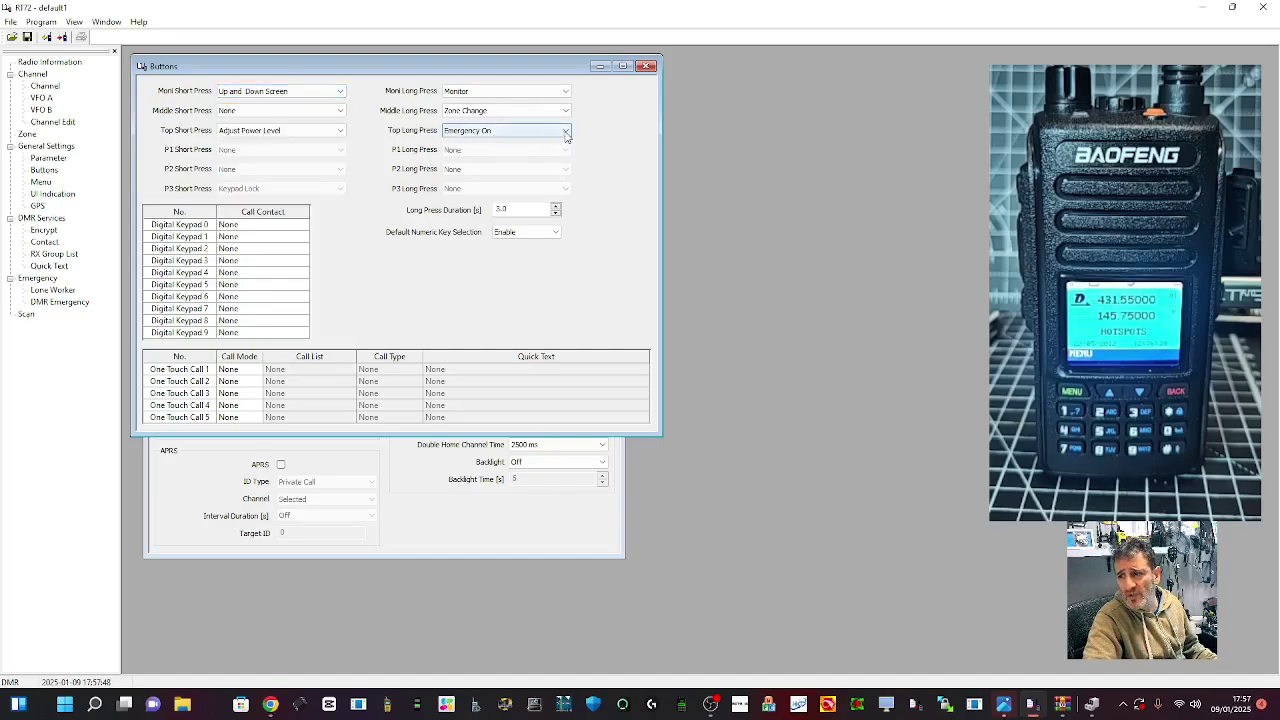
pyautogui.click(566, 132)
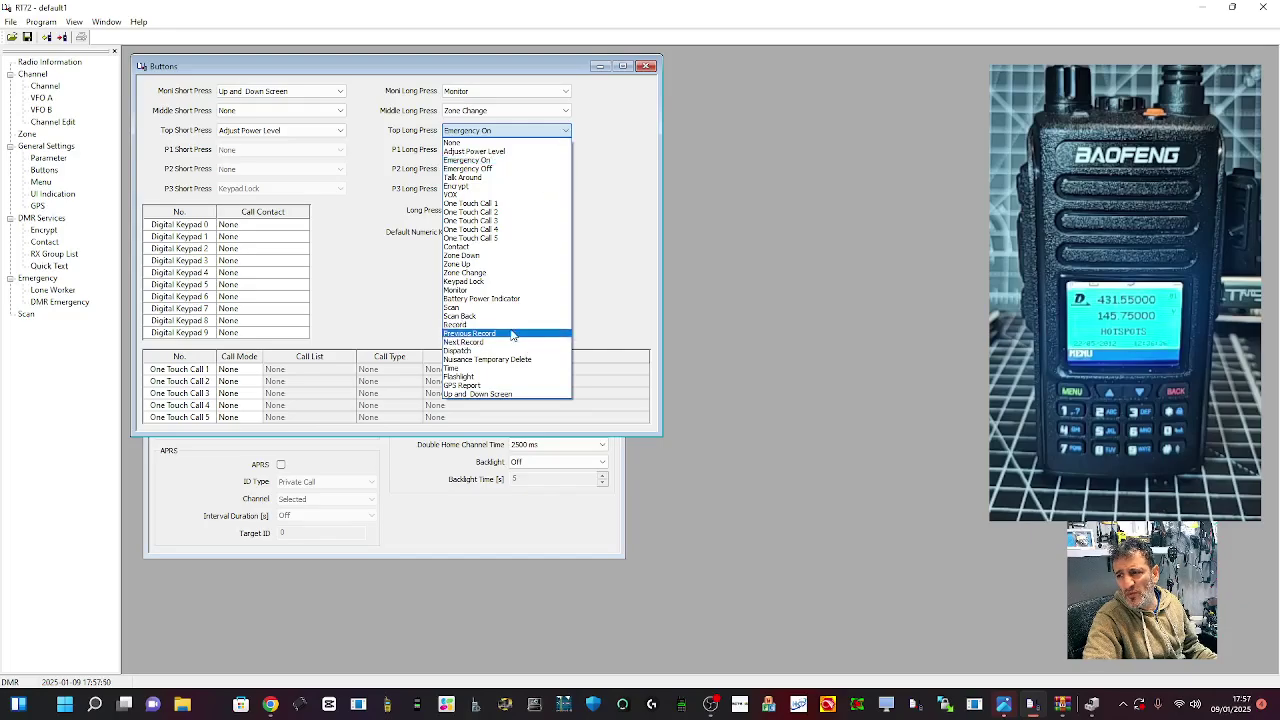
pyautogui.click(490, 386)
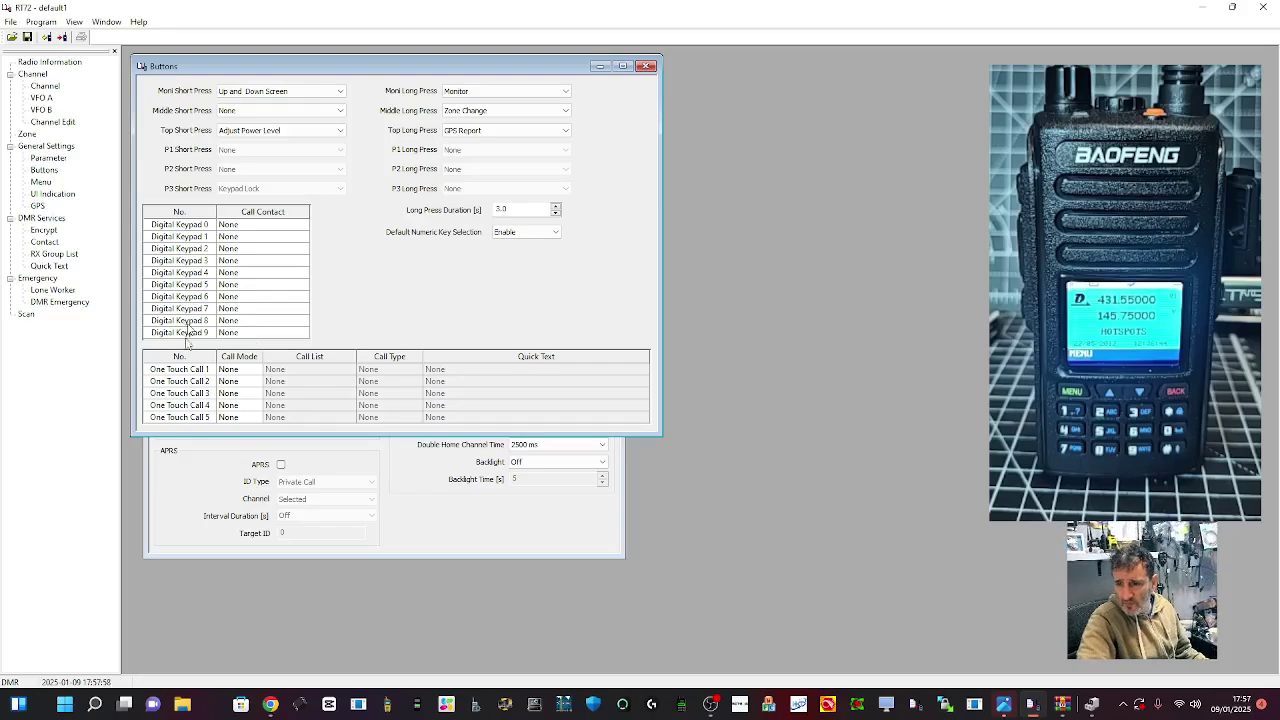
# Leave Digital Keypad 0 empty and assign the DISCONNECT contact to Digital Keypad 1
pyautogui.click(268, 228)
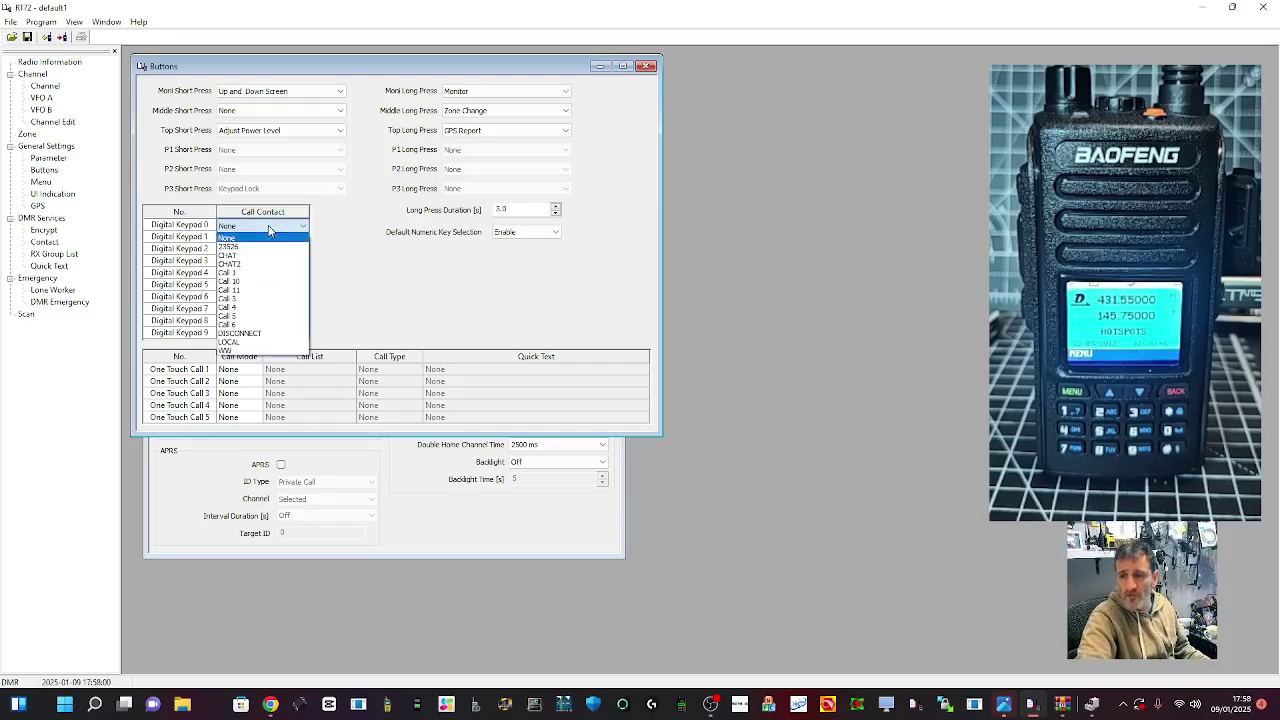
pyautogui.click(268, 228)
pyautogui.click(268, 228)
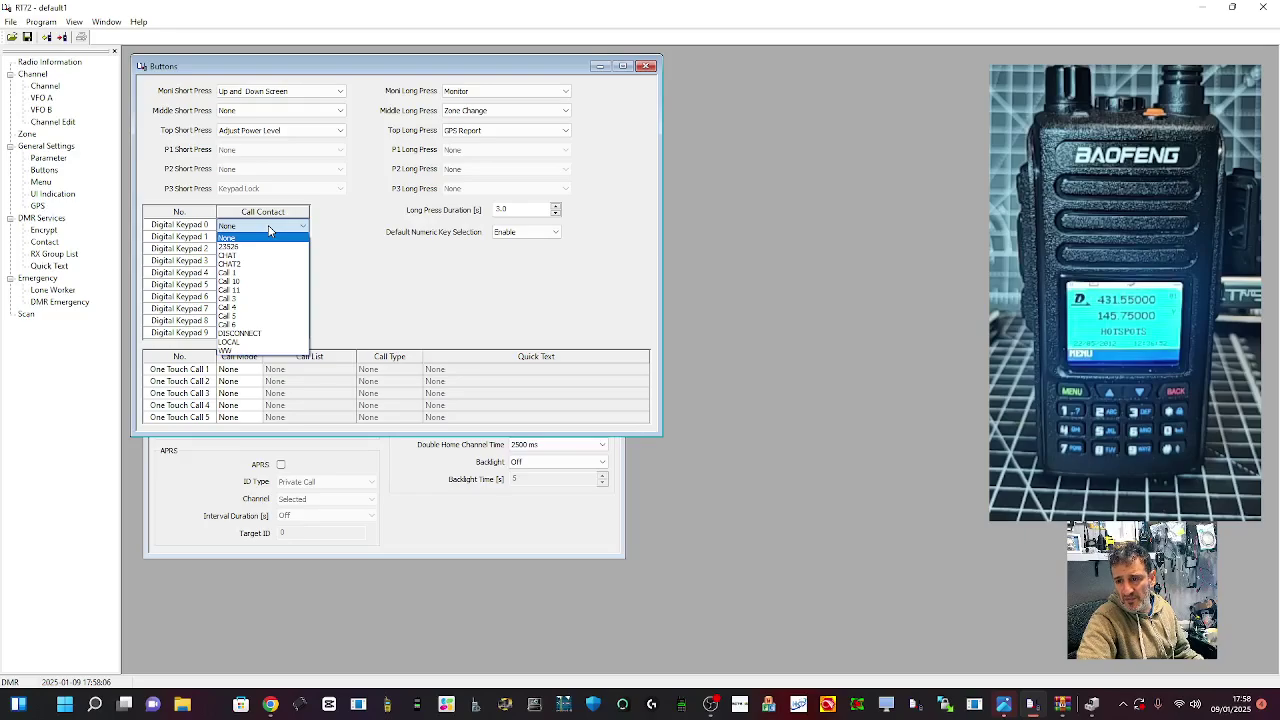
pyautogui.click(268, 230)
pyautogui.click(281, 239)
pyautogui.click(281, 239)
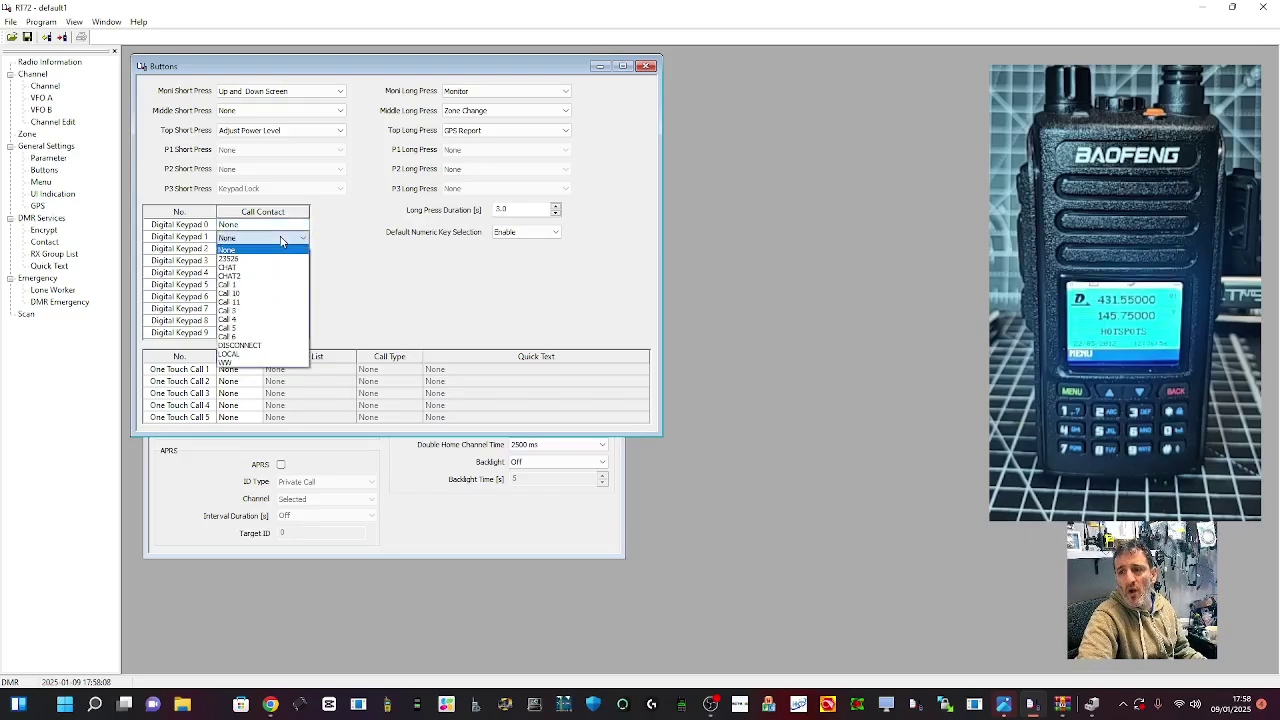
pyautogui.click(273, 345)
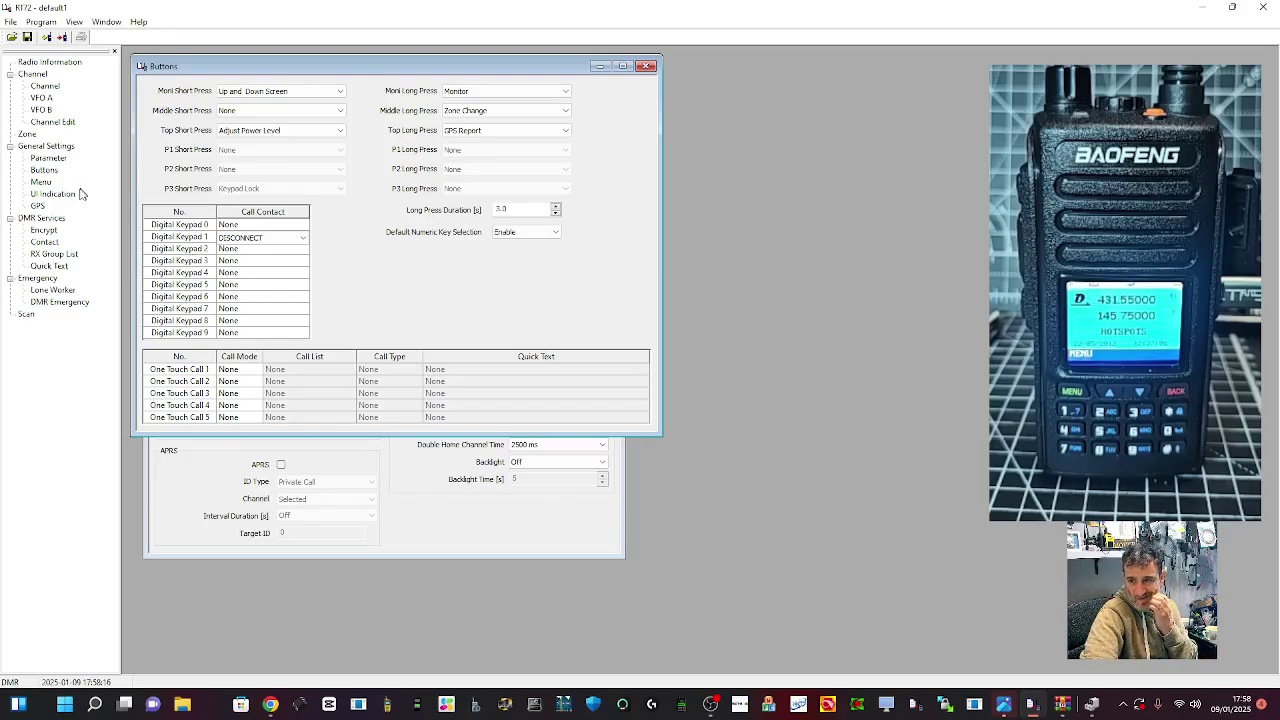
# Enable the Record item in the radio Menu settings, then close that window
pyautogui.click(42, 183)
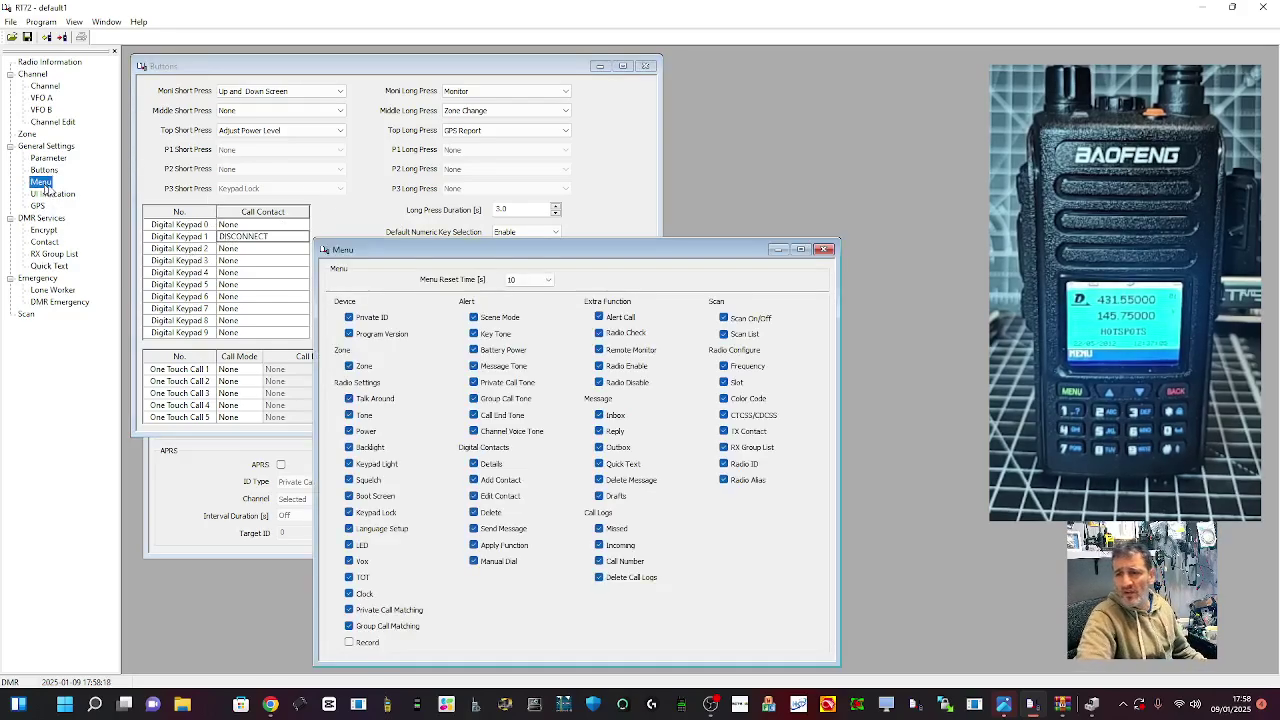
pyautogui.moveTo(605, 250); pyautogui.dragTo(512, 117)
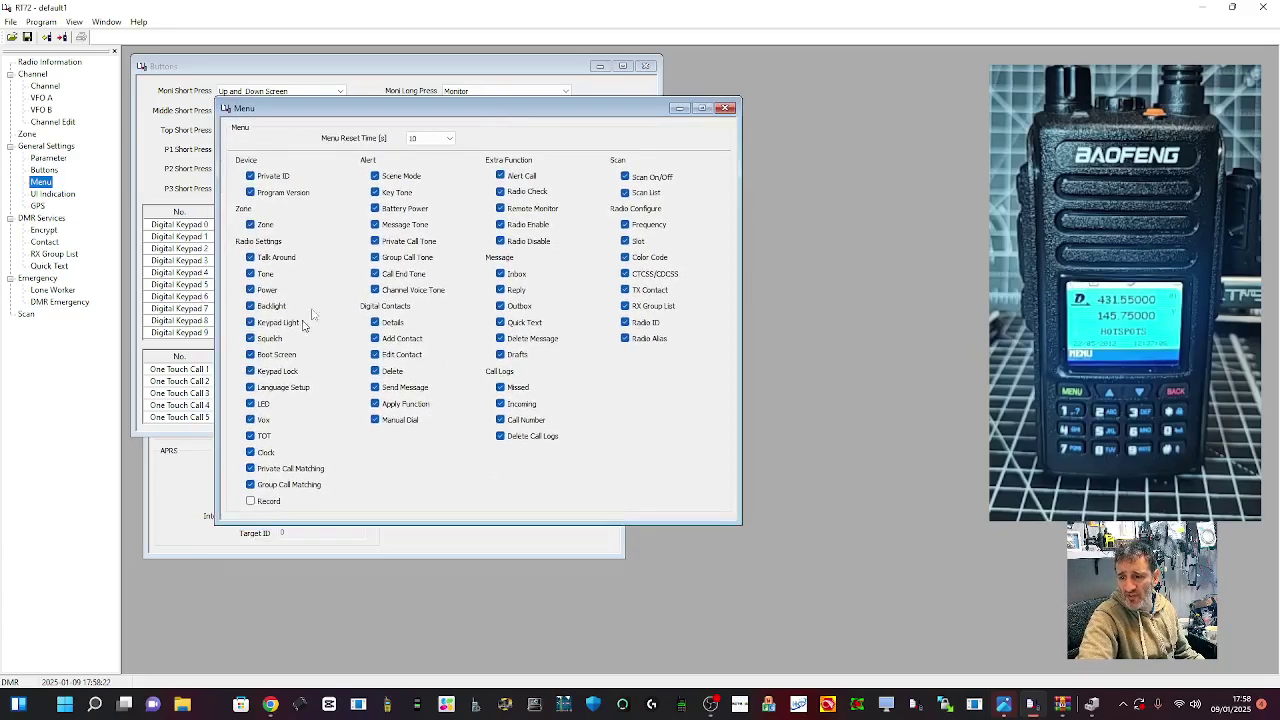
pyautogui.click(250, 502)
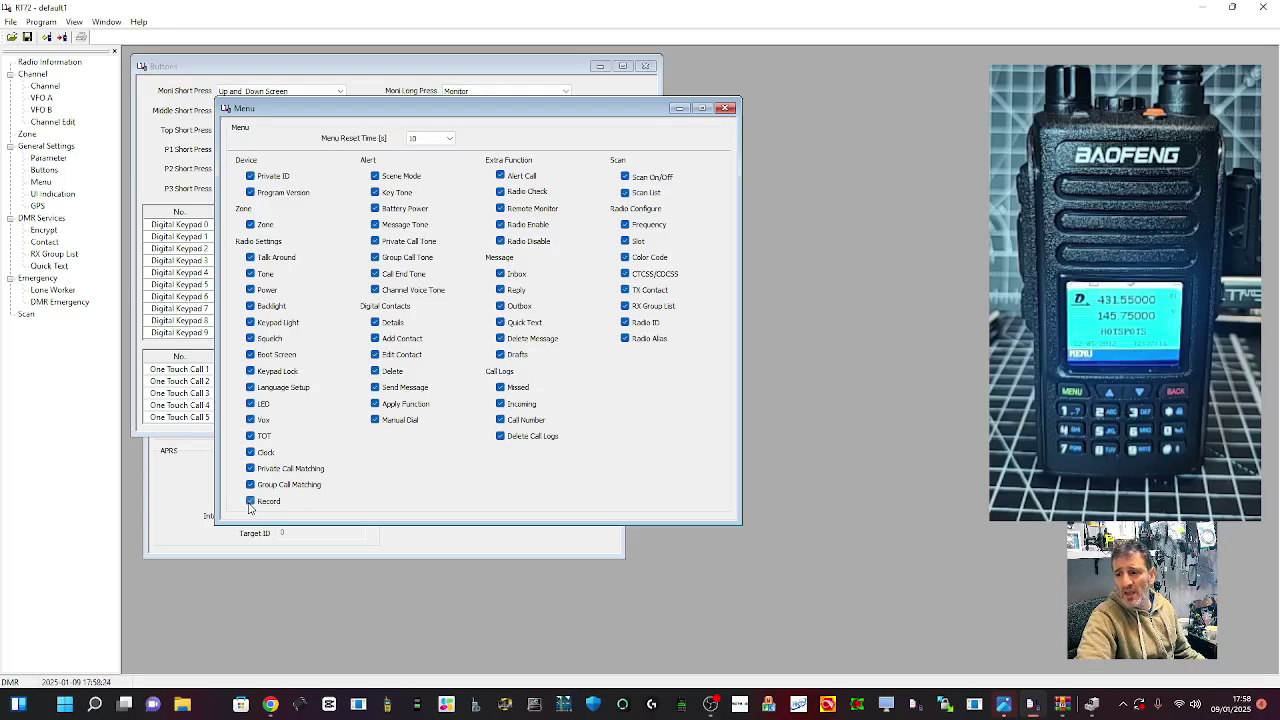
pyautogui.click(724, 108)
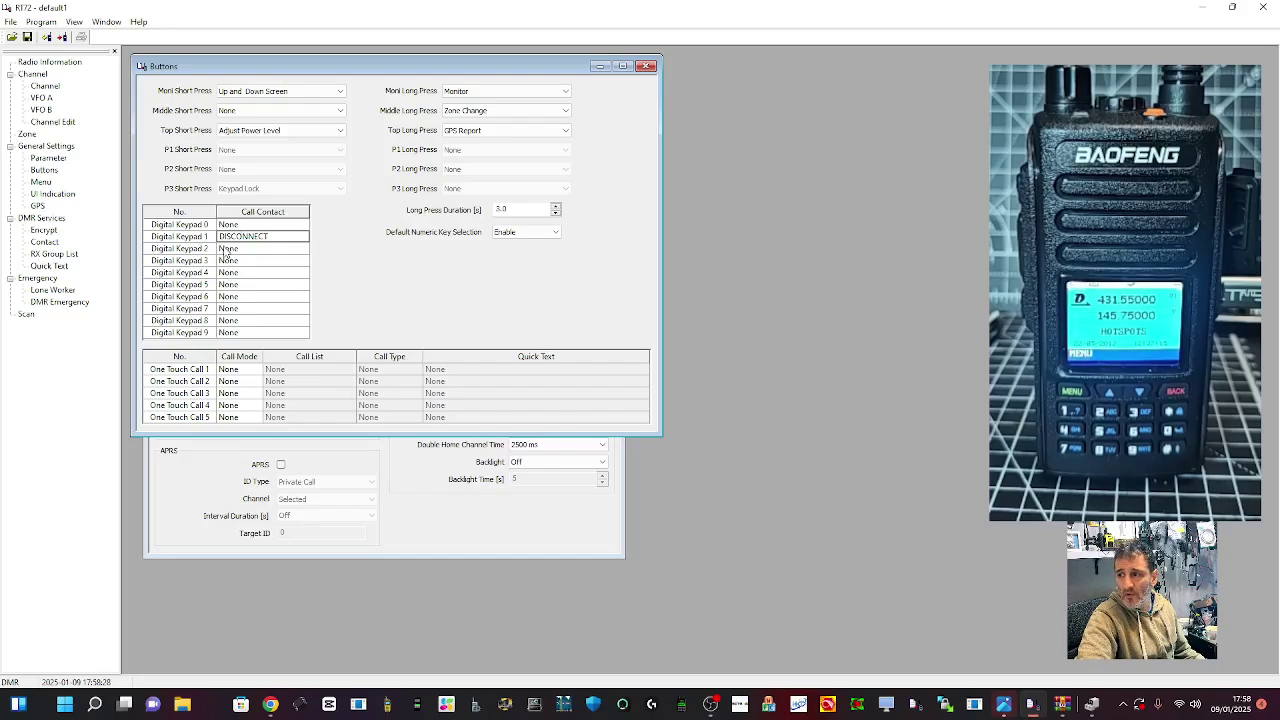
# Check the UI Indication tone settings, keep Max Volume Value at 10, and close them
pyautogui.doubleClick(54, 194)
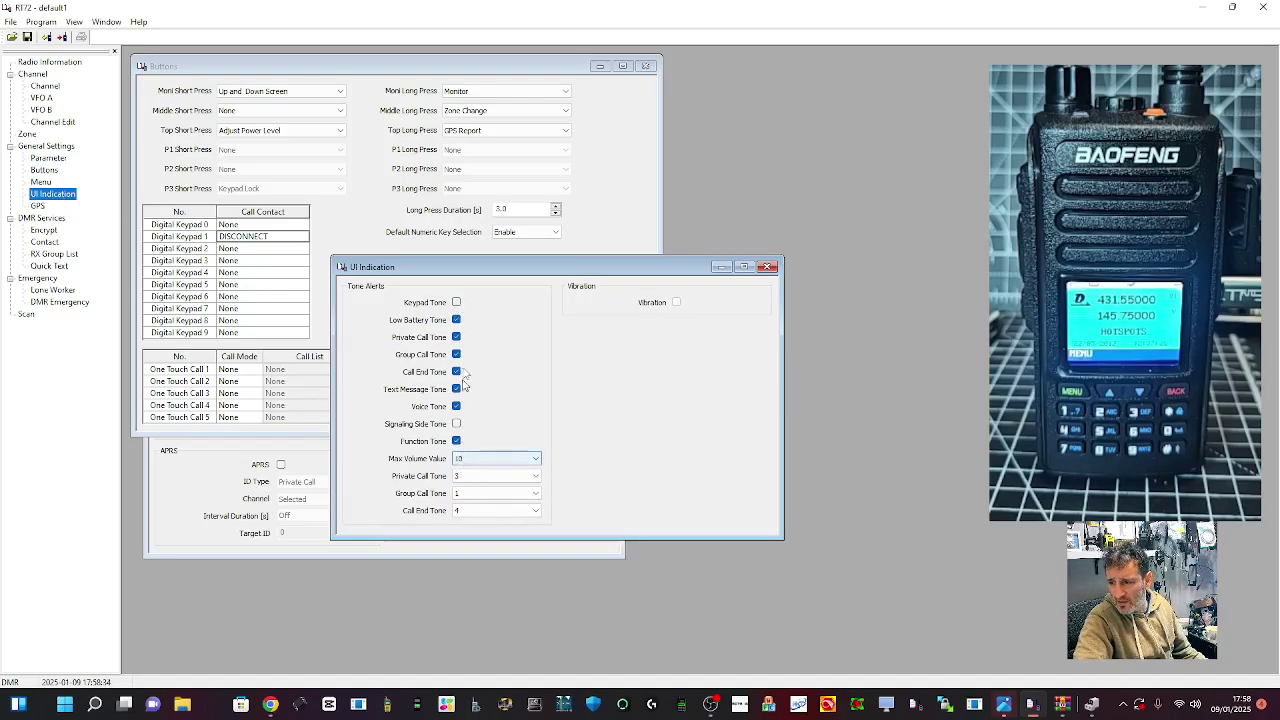
pyautogui.click(457, 304)
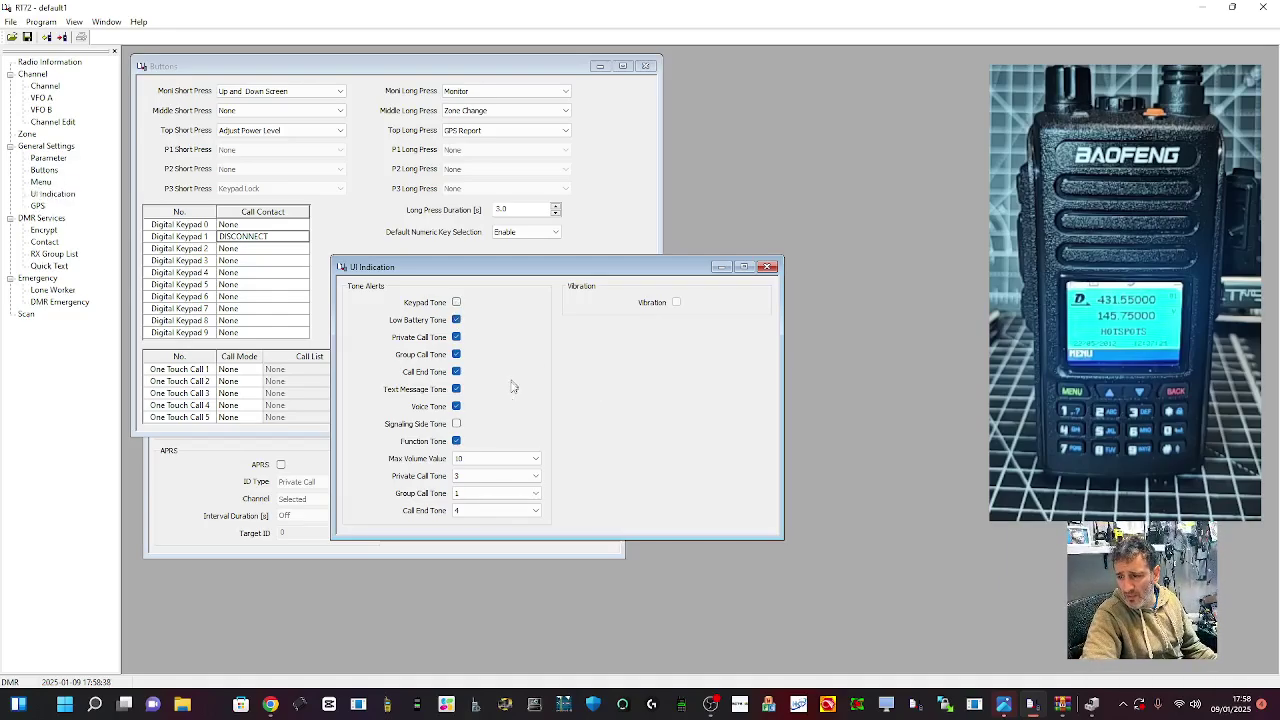
pyautogui.click(537, 459)
pyautogui.click(537, 459)
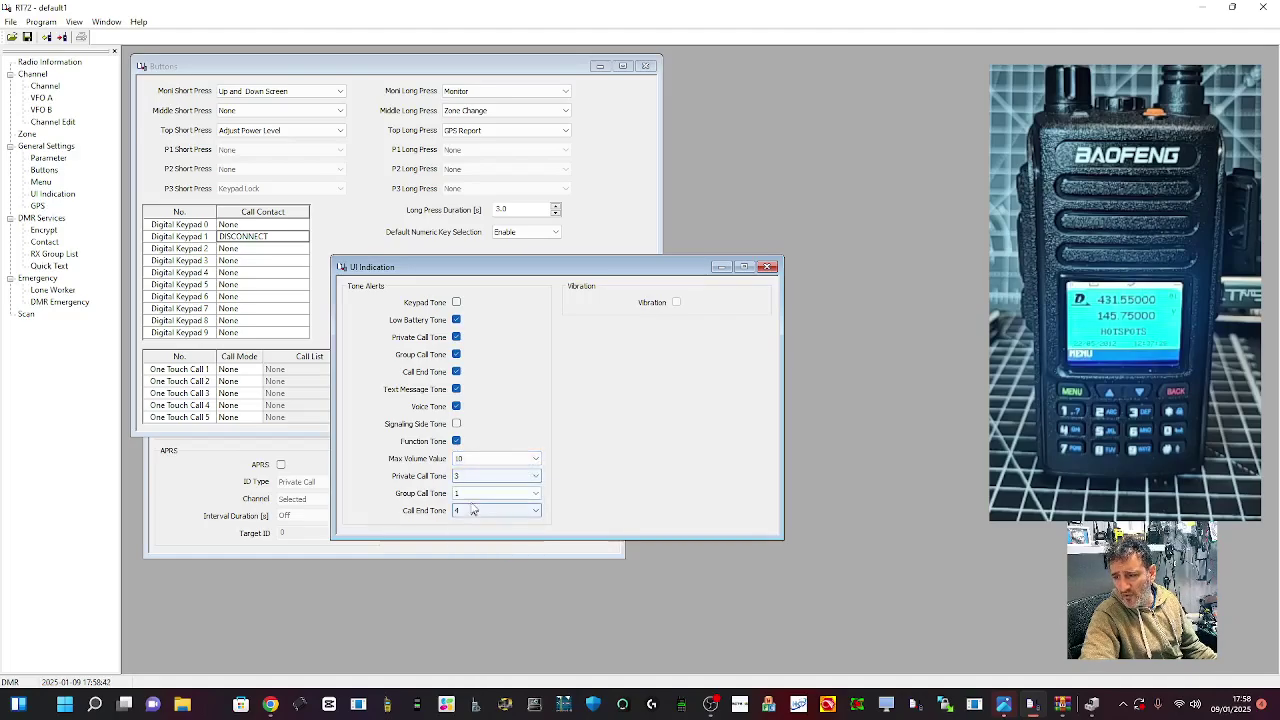
pyautogui.click(767, 266)
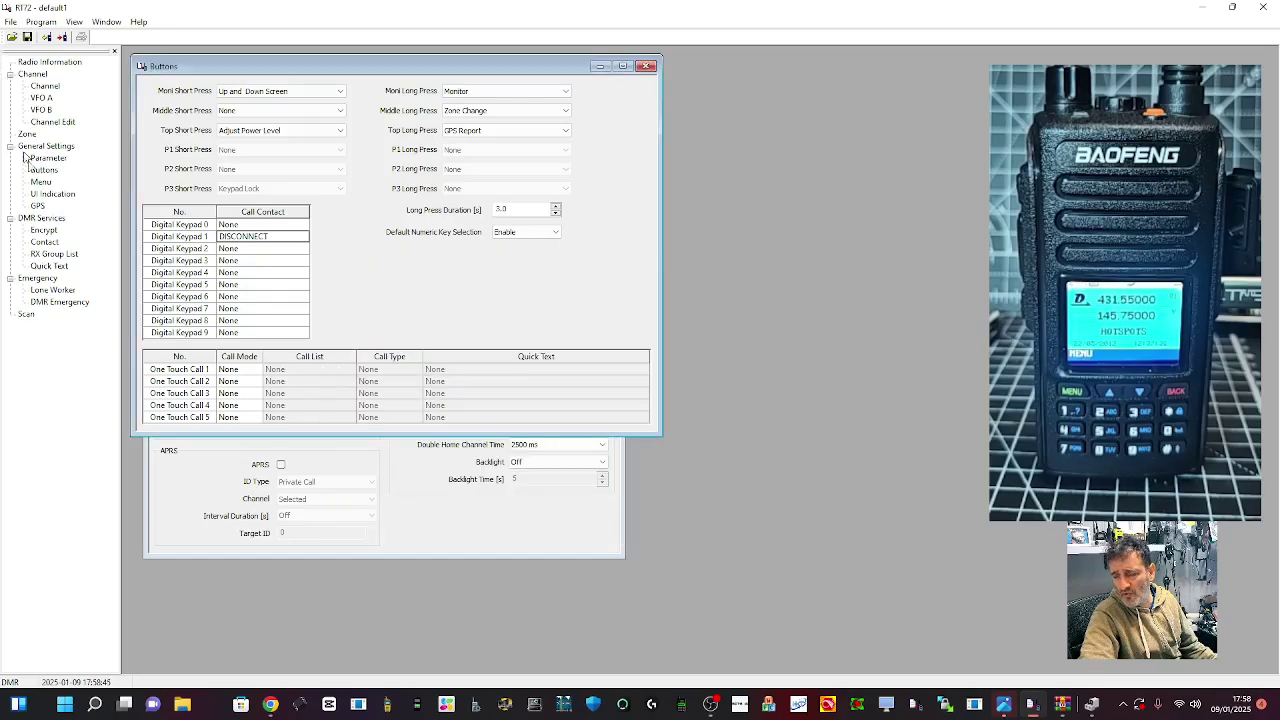
# Add a second GPS entry, GPS 2, then select GPS 1's name for editing
pyautogui.click(38, 206)
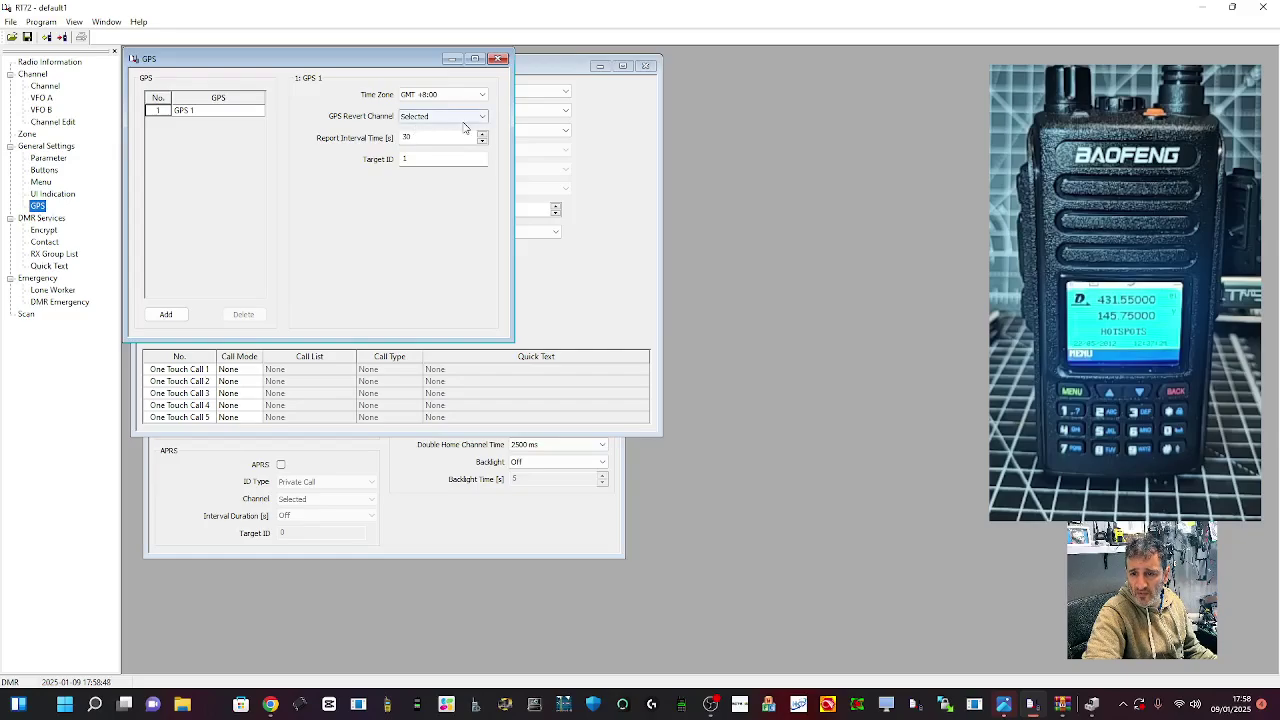
pyautogui.click(166, 314)
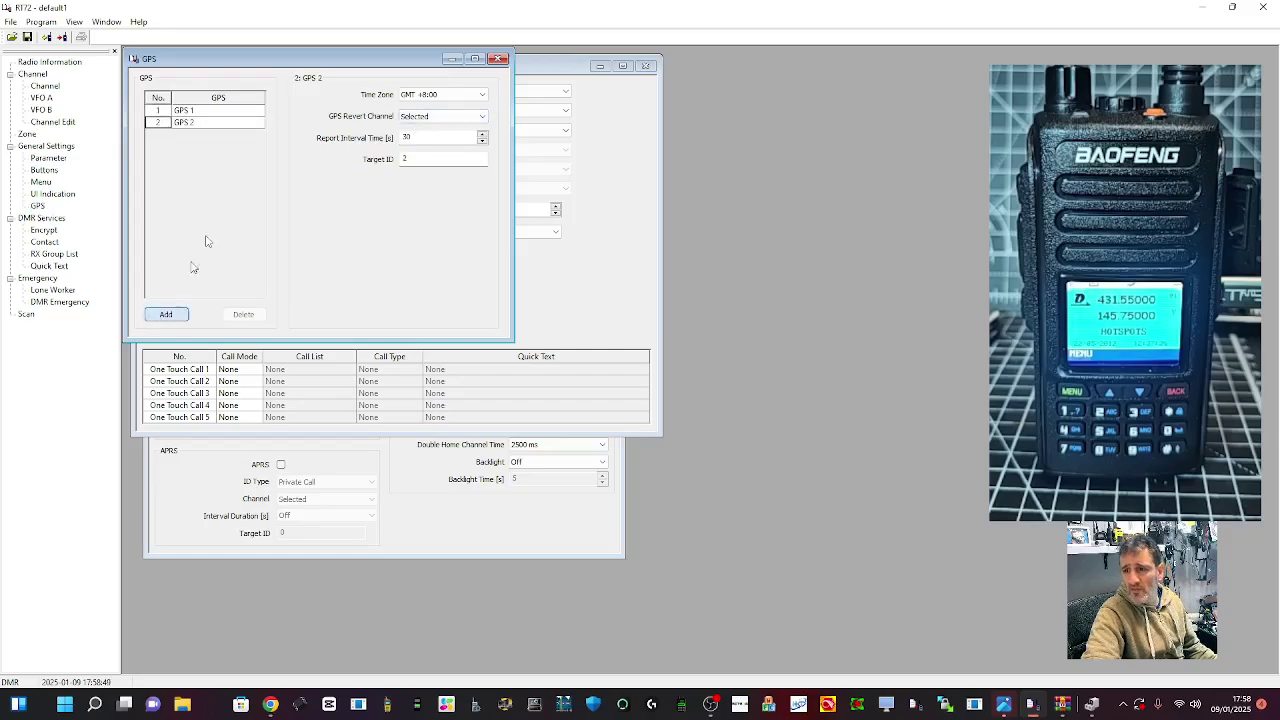
pyautogui.click(215, 114)
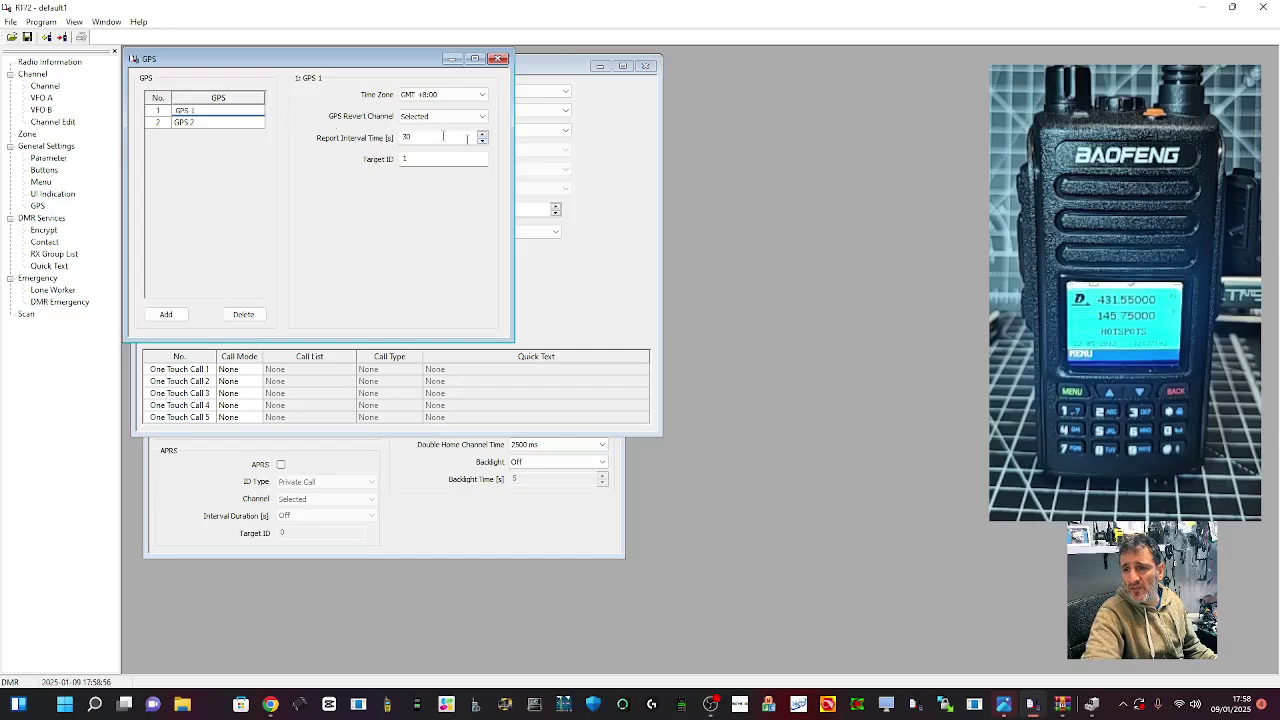
pyautogui.press('Up')
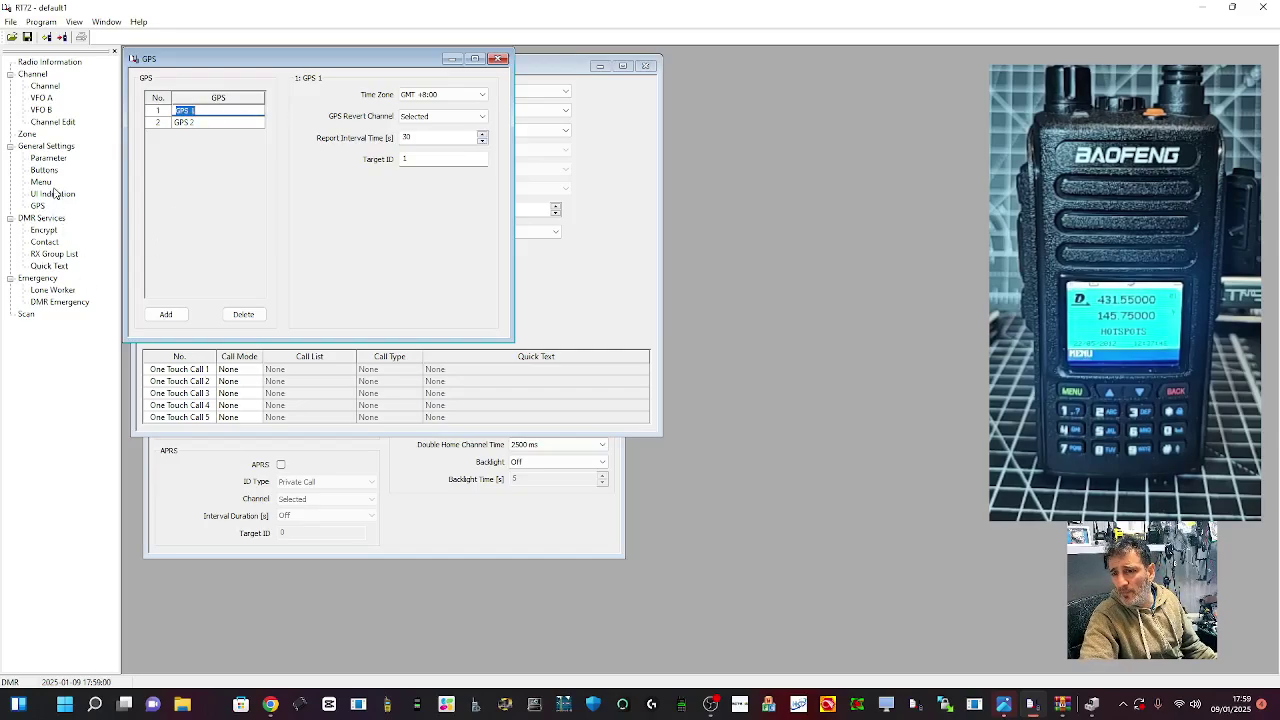
# Open RX Group List, Quick Text, Lone Worker, DMR Emergency and Scan, then close Scan and DMR Emergency
pyautogui.click(55, 254)
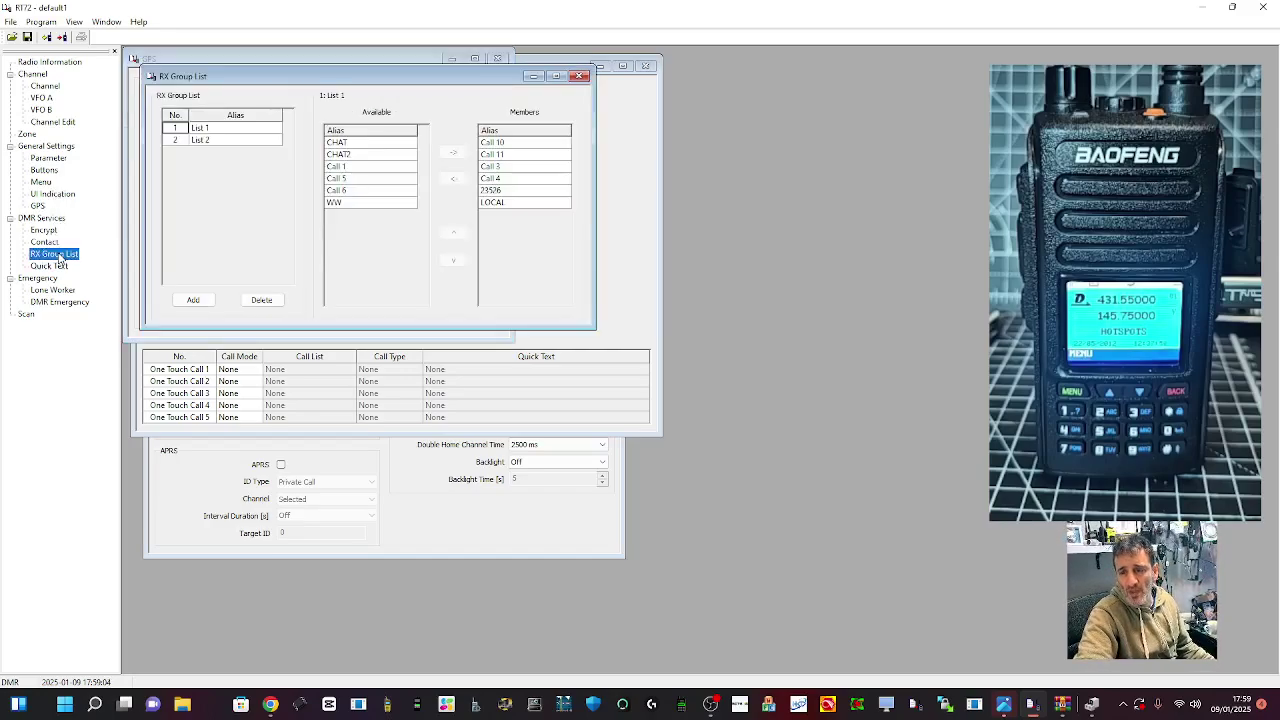
pyautogui.click(50, 266)
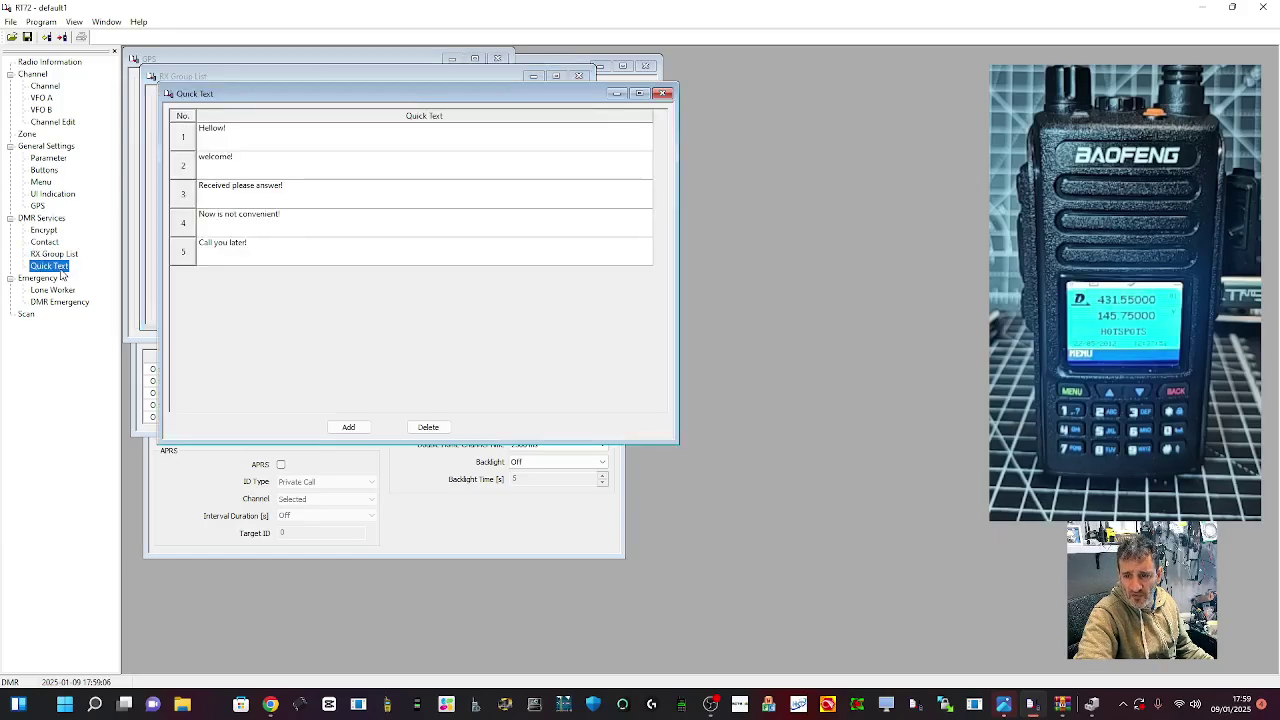
pyautogui.click(55, 290)
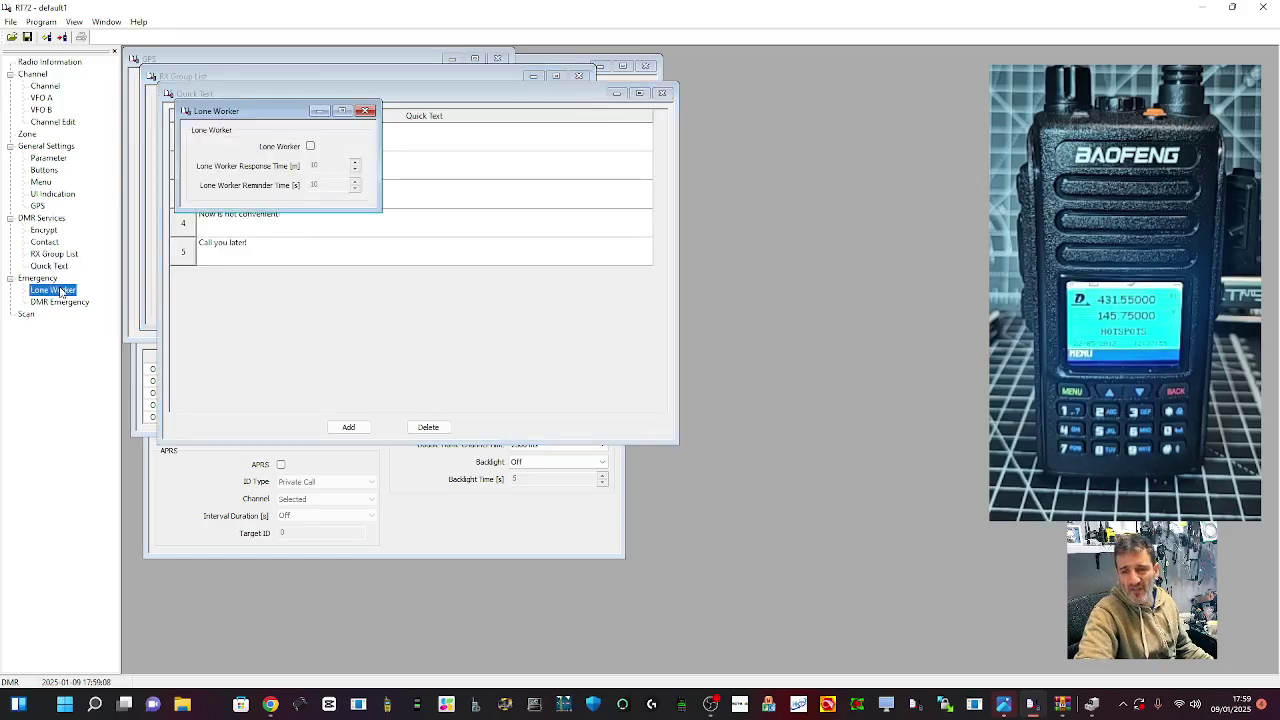
pyautogui.click(58, 302)
pyautogui.click(26, 314)
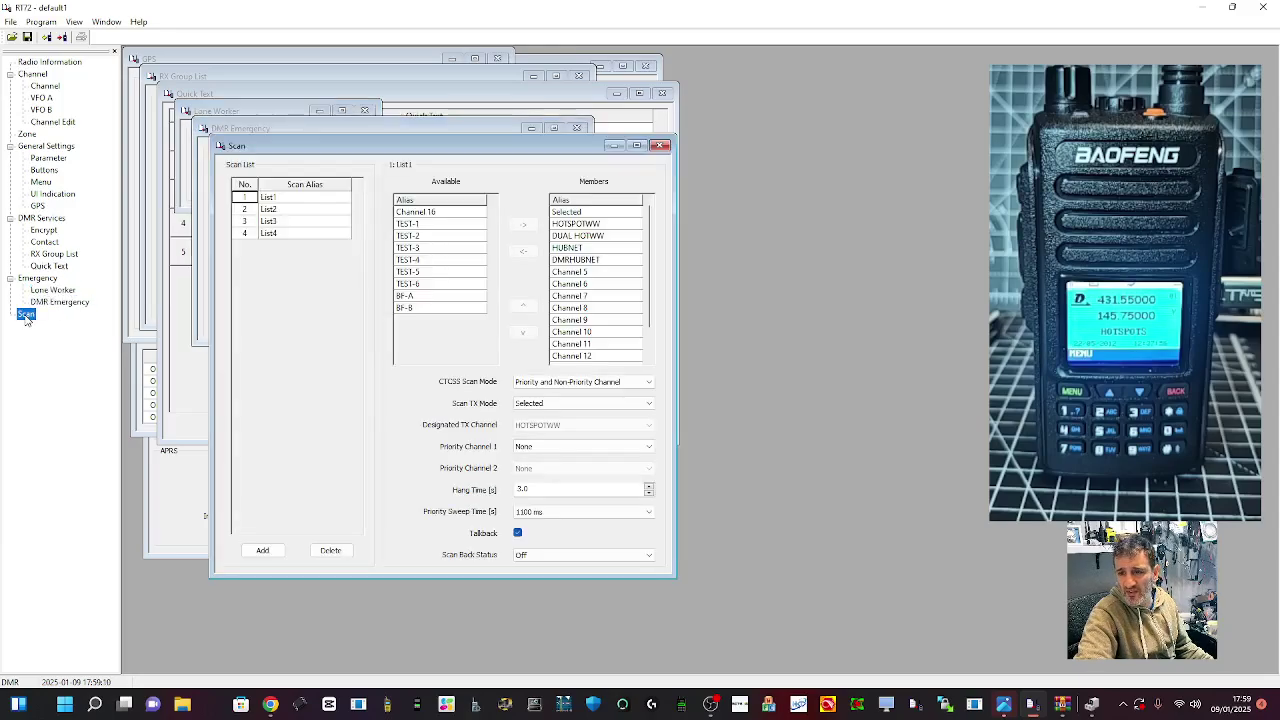
pyautogui.click(658, 147)
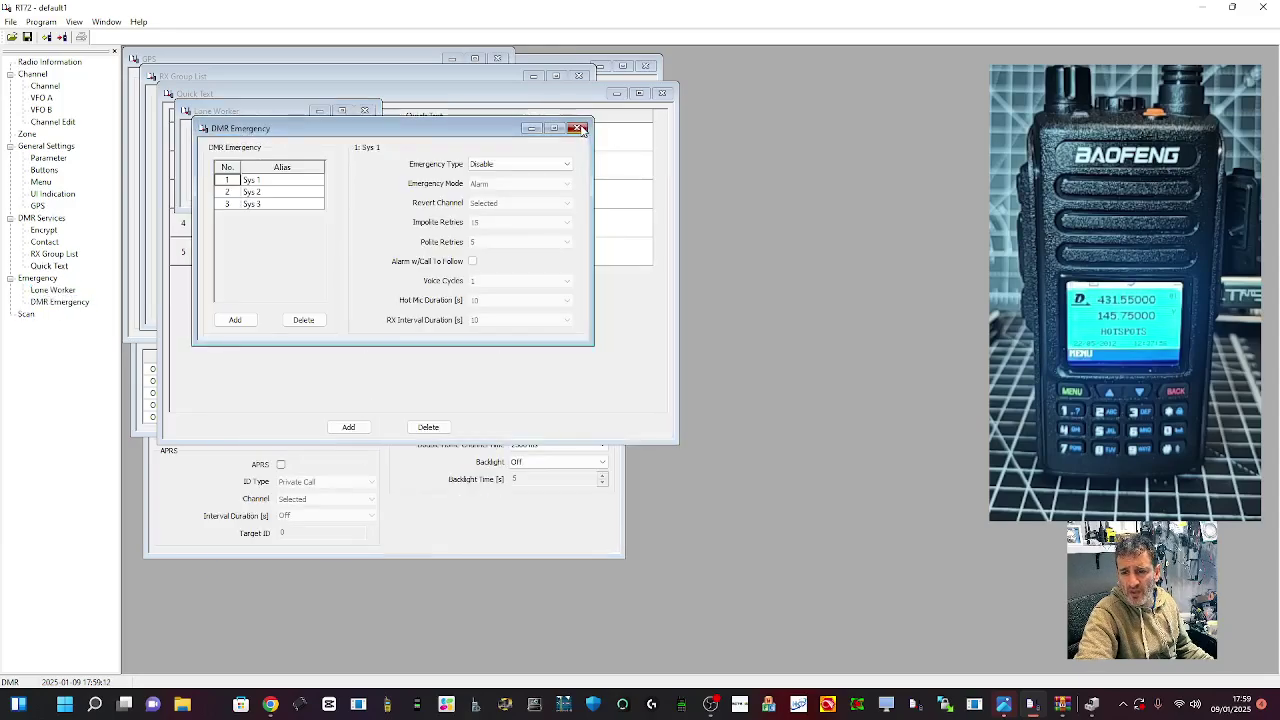
pyautogui.click(577, 128)
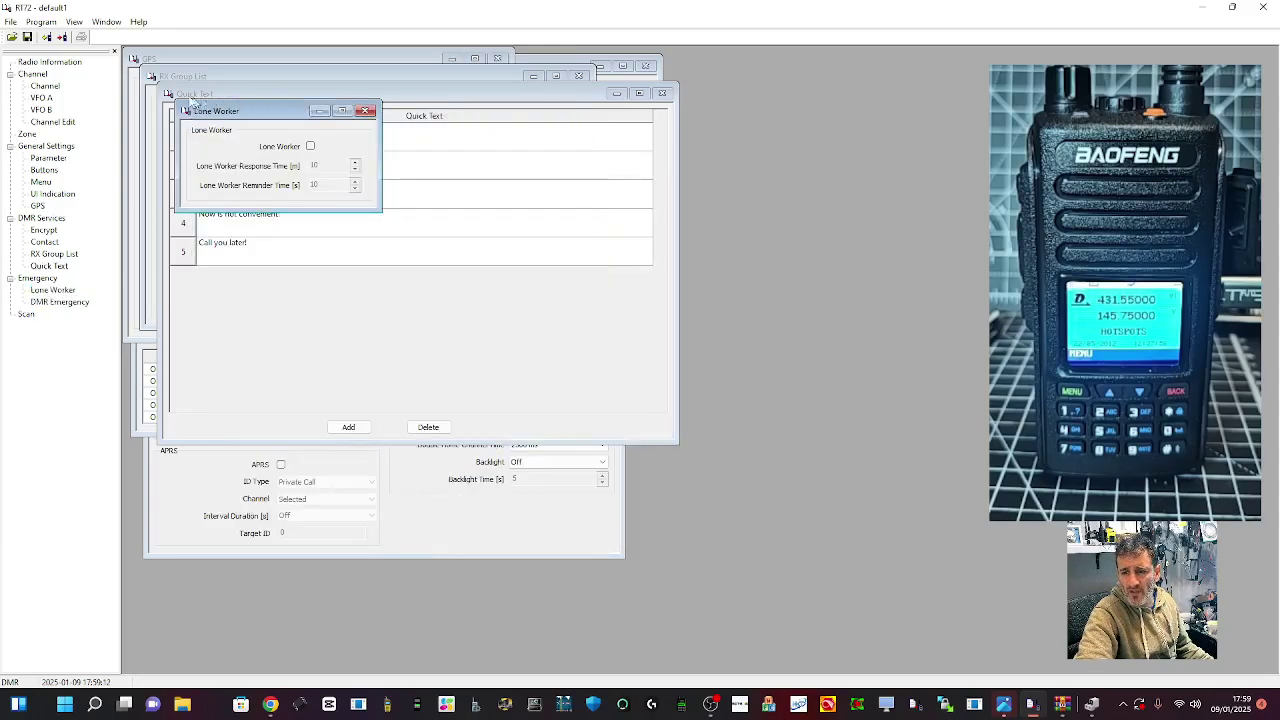
# Save the codeplug over the existing RT72.data file
pyautogui.click(48, 23)
pyautogui.moveTo(17, 27)
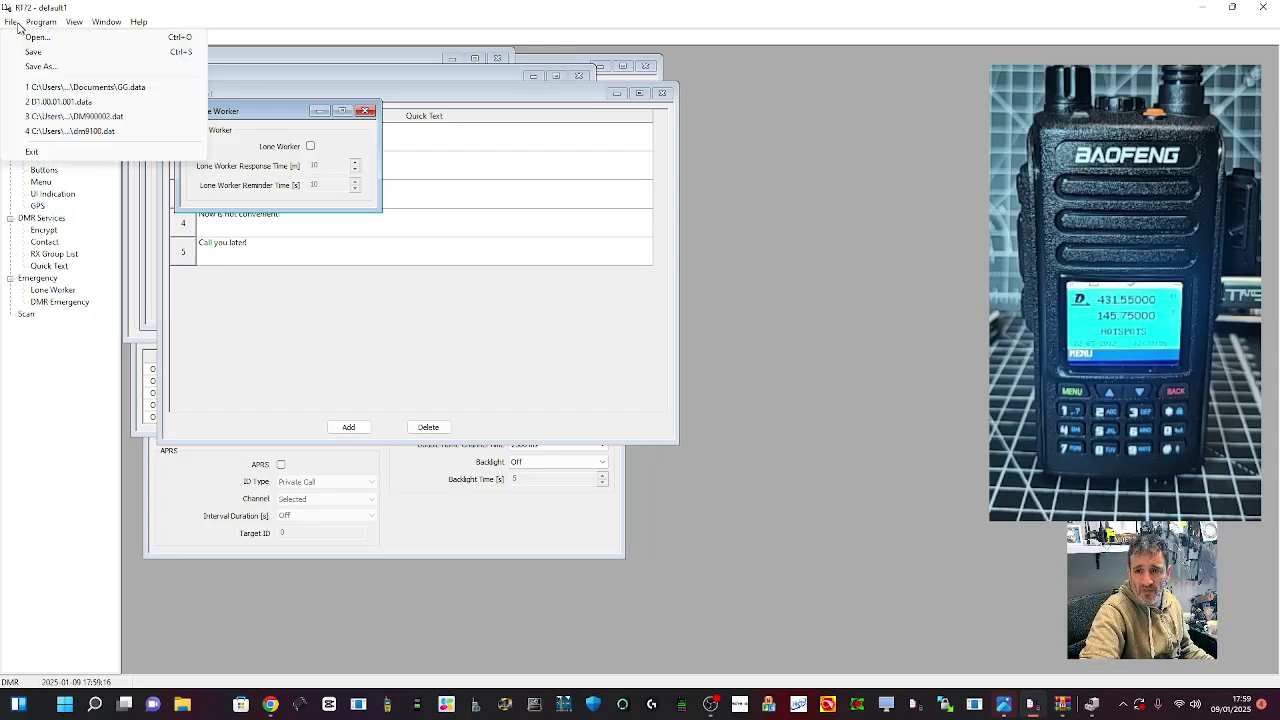
pyautogui.click(34, 66)
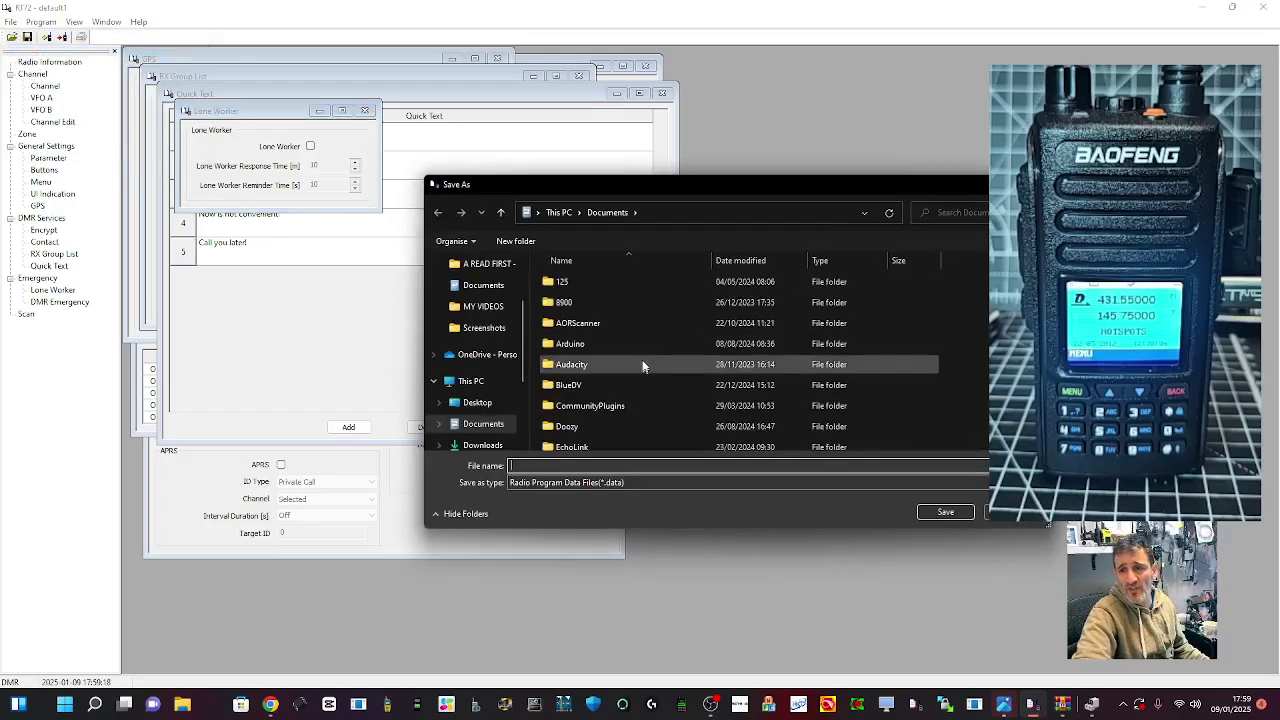
pyautogui.scroll(-5, 601, 386)
pyautogui.click(563, 443)
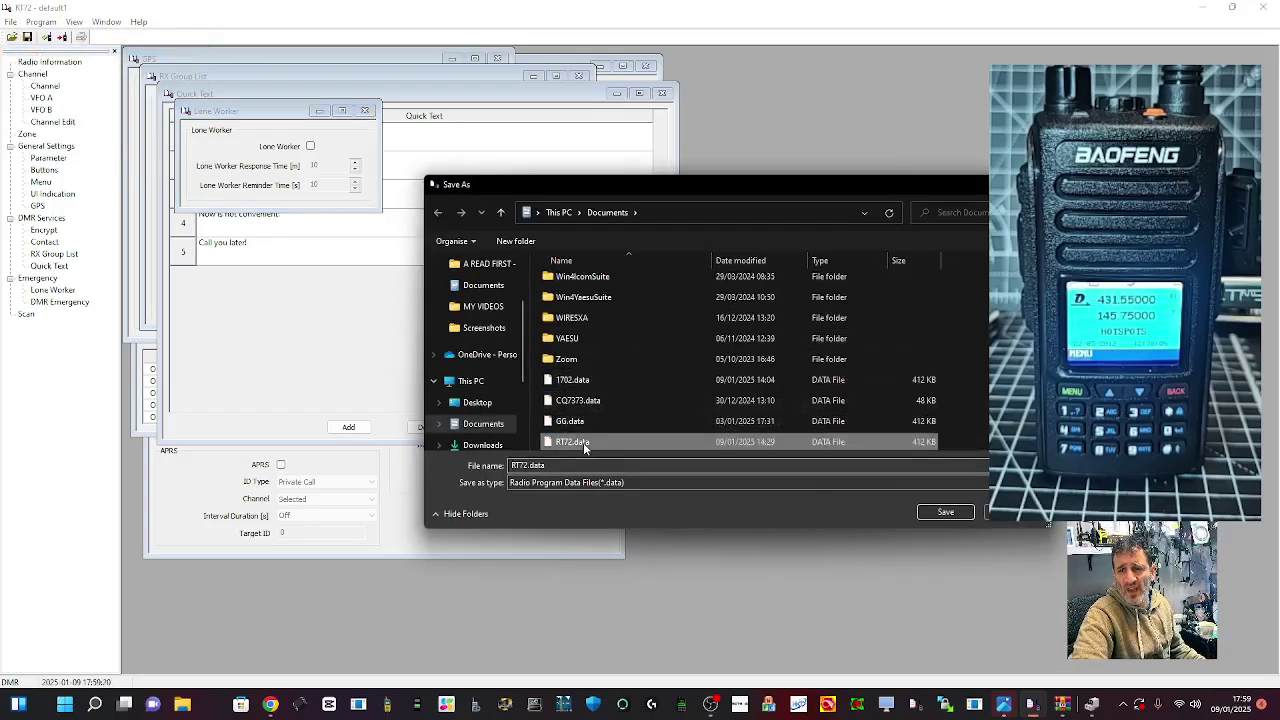
pyautogui.click(952, 513)
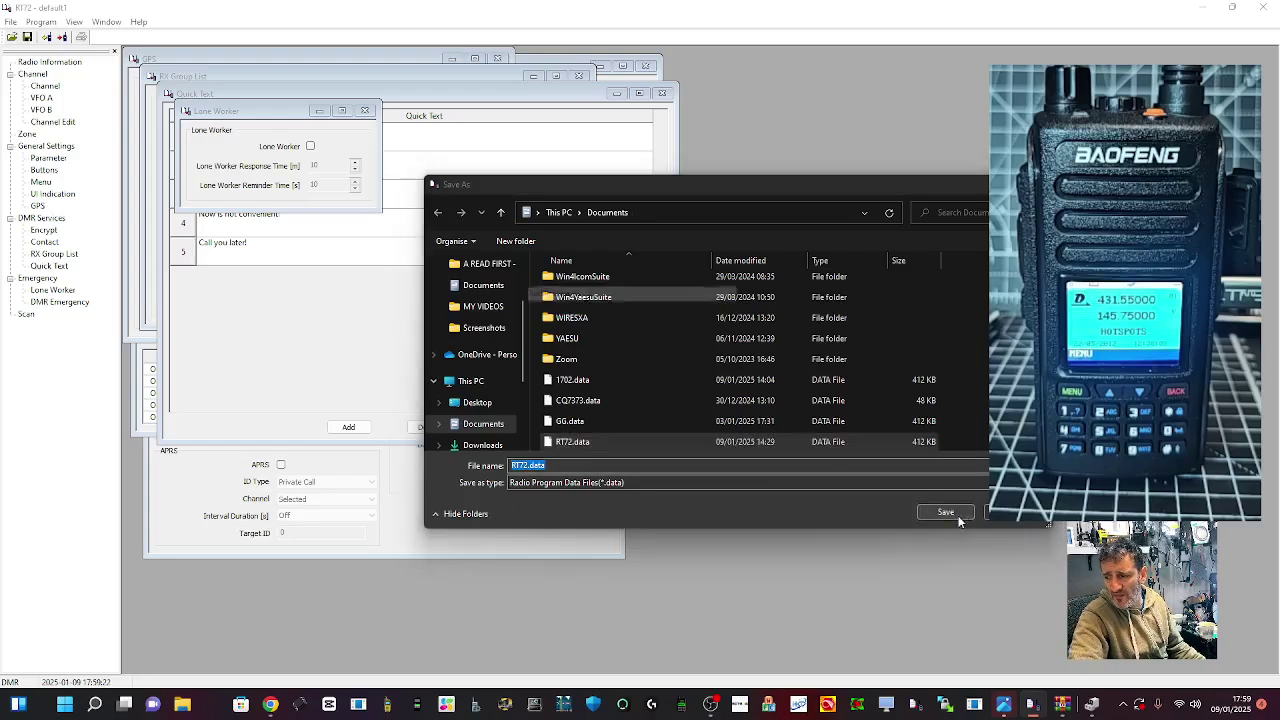
pyautogui.click(678, 355)
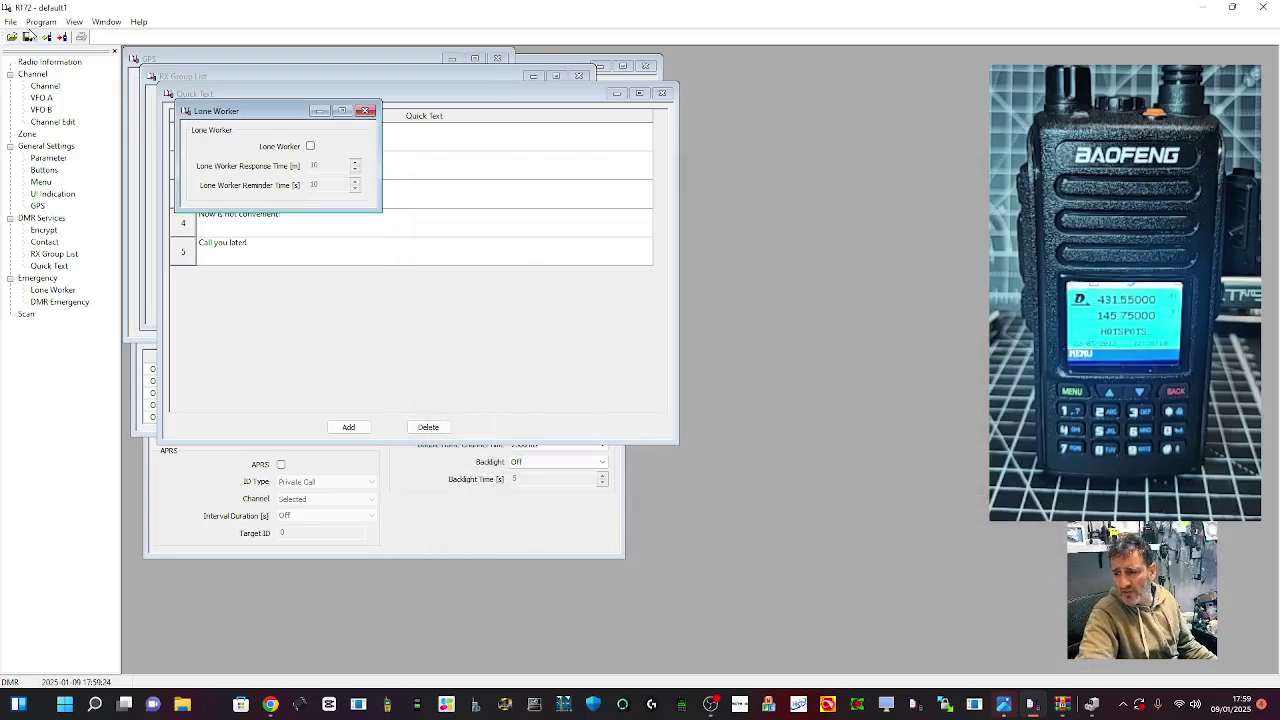
# Start writing the codeplug to the radio and confirm sending the data
pyautogui.click(10, 22)
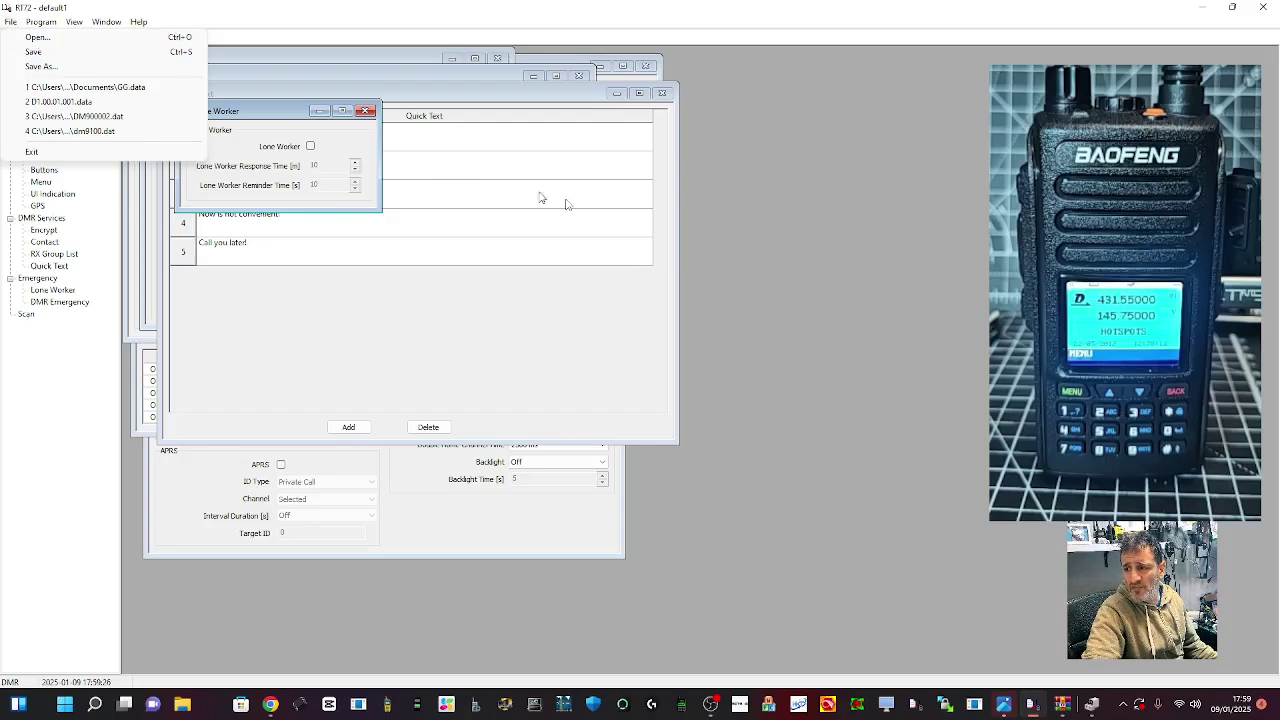
pyautogui.click(741, 237)
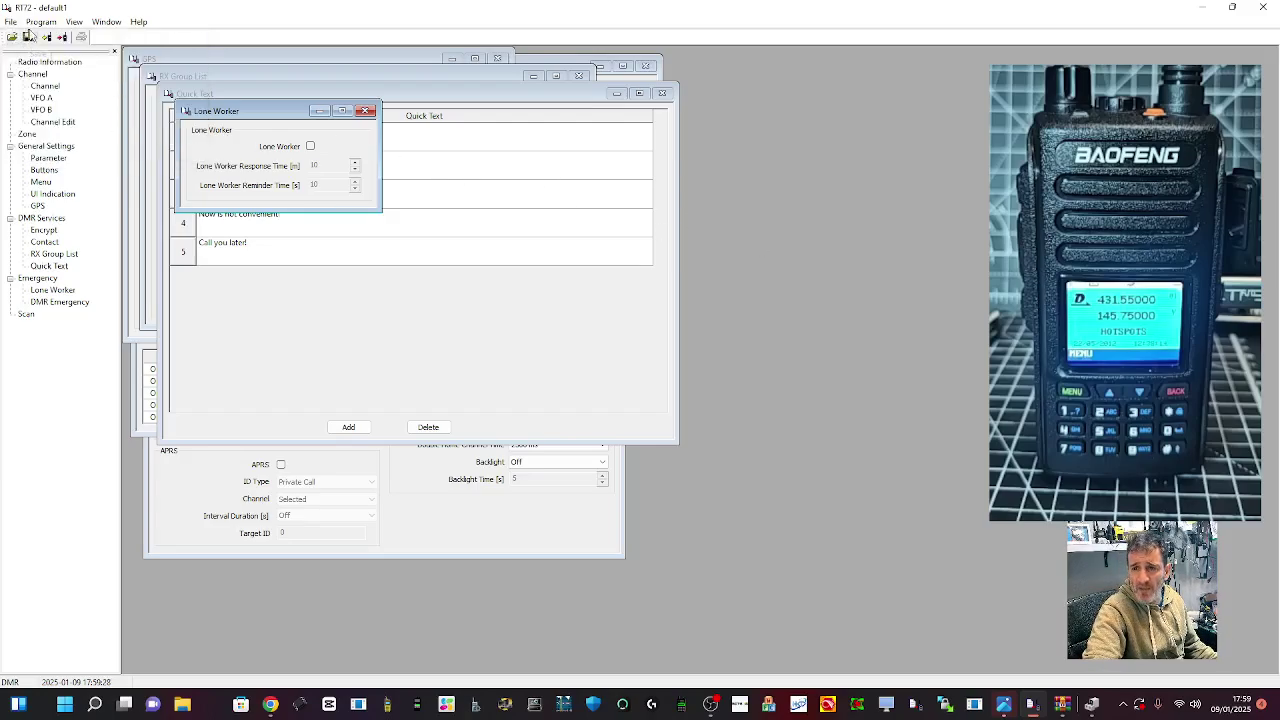
pyautogui.click(40, 22)
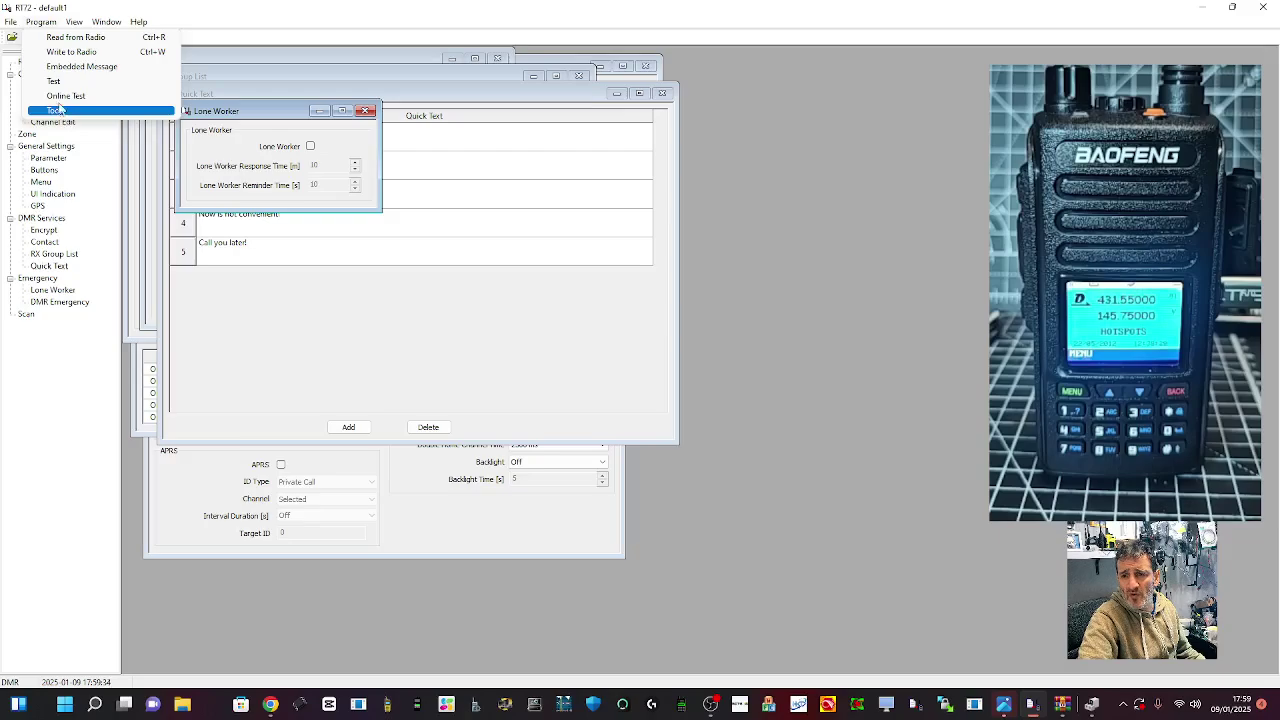
pyautogui.moveTo(84, 22)
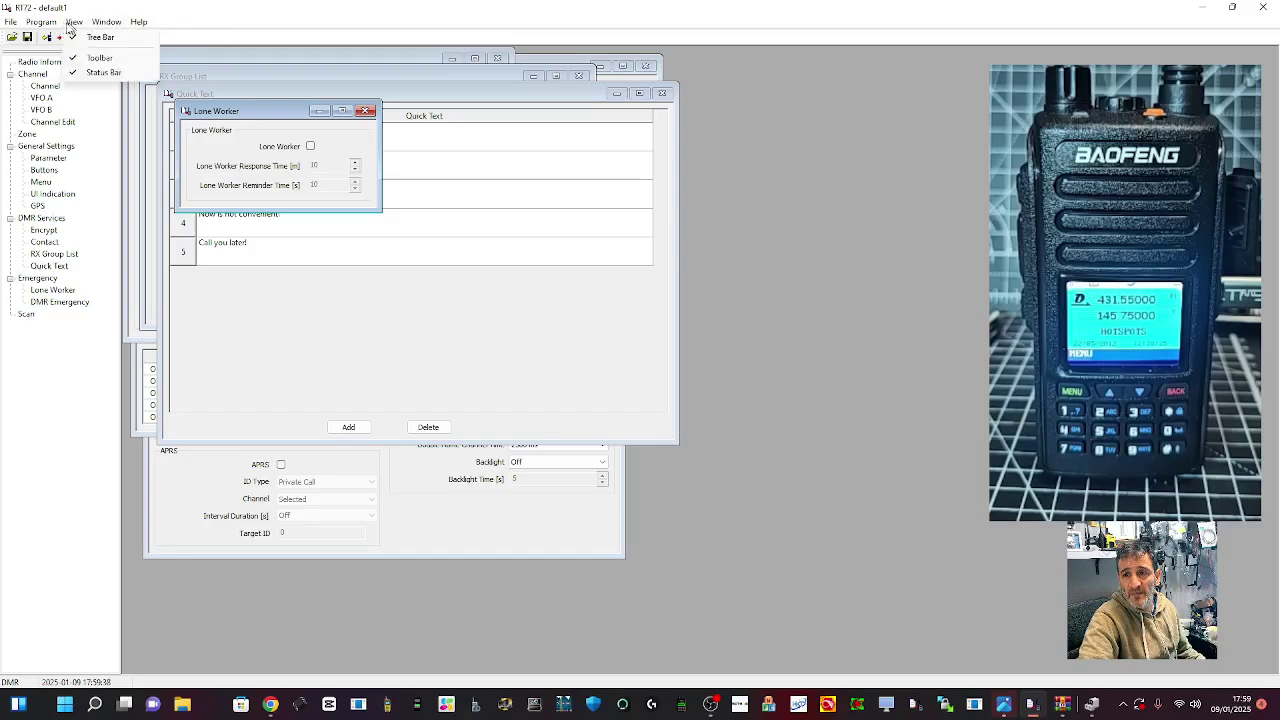
pyautogui.click(58, 48)
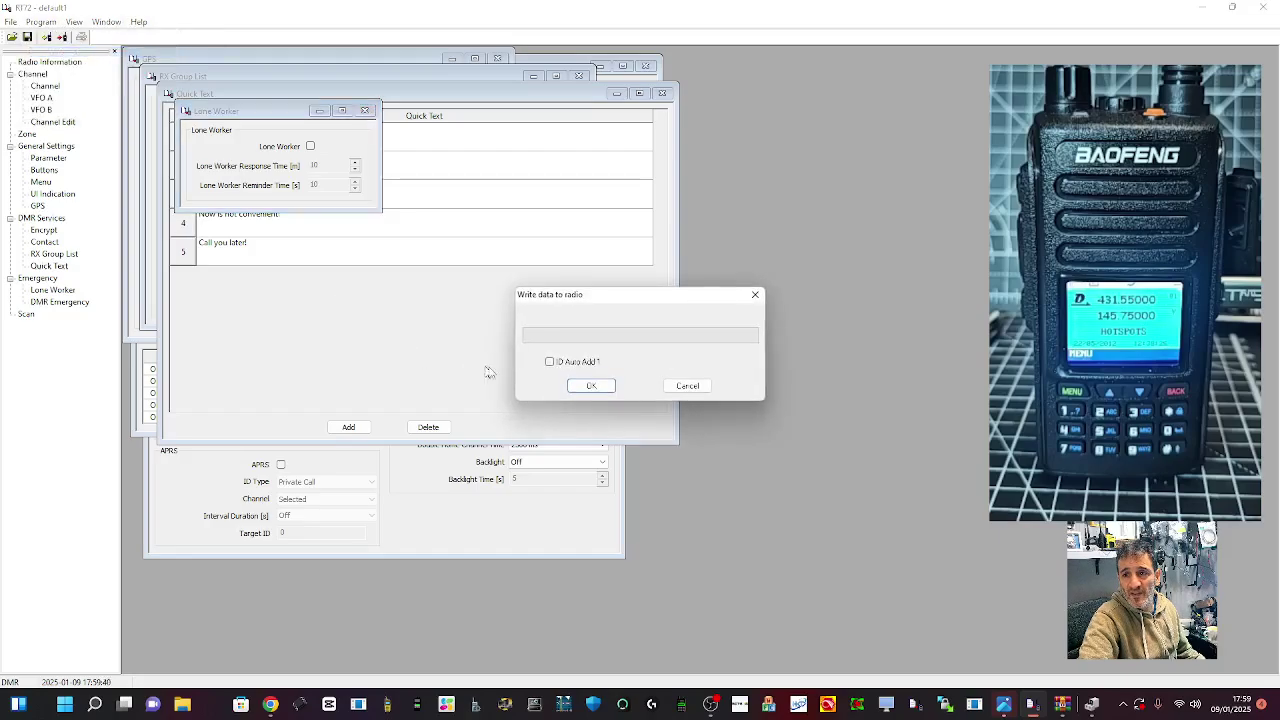
pyautogui.click(588, 390)
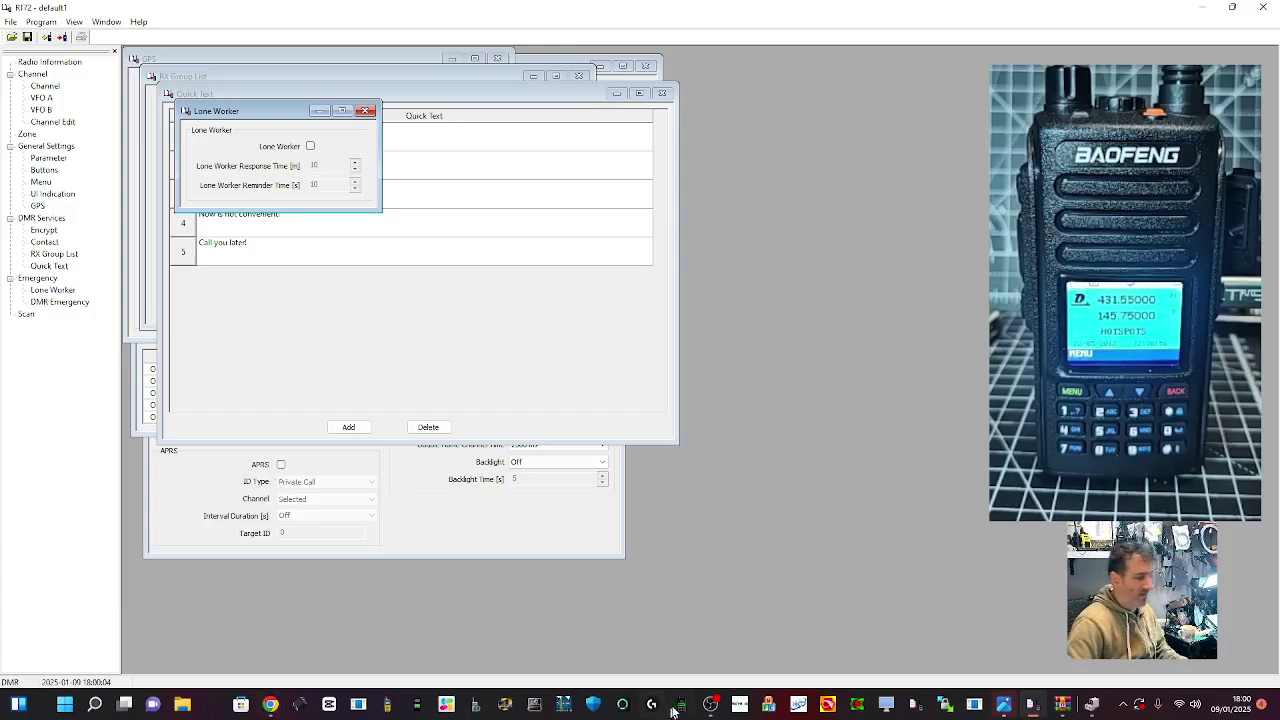
# After the radio write finishes, switch to another running program on the taskbar
pyautogui.click(710, 704)
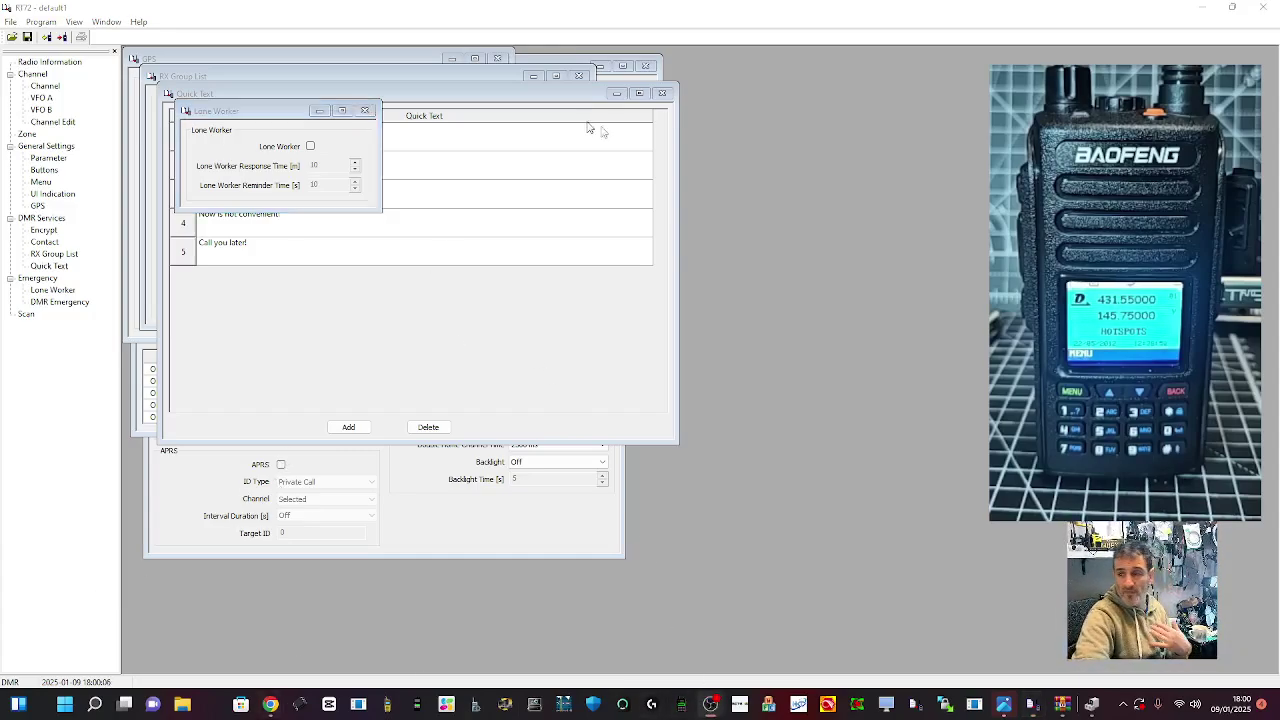